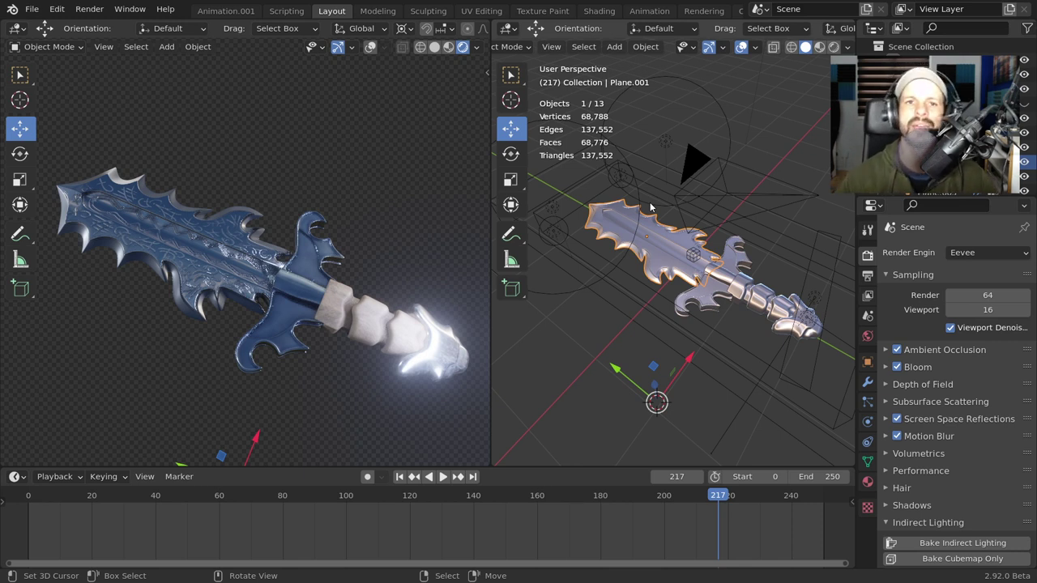
- Switch to the UV Editing workspace to show the blade Plane.001 beside its two UV islands
{"action": "left_click", "coordinate": [481, 11]}
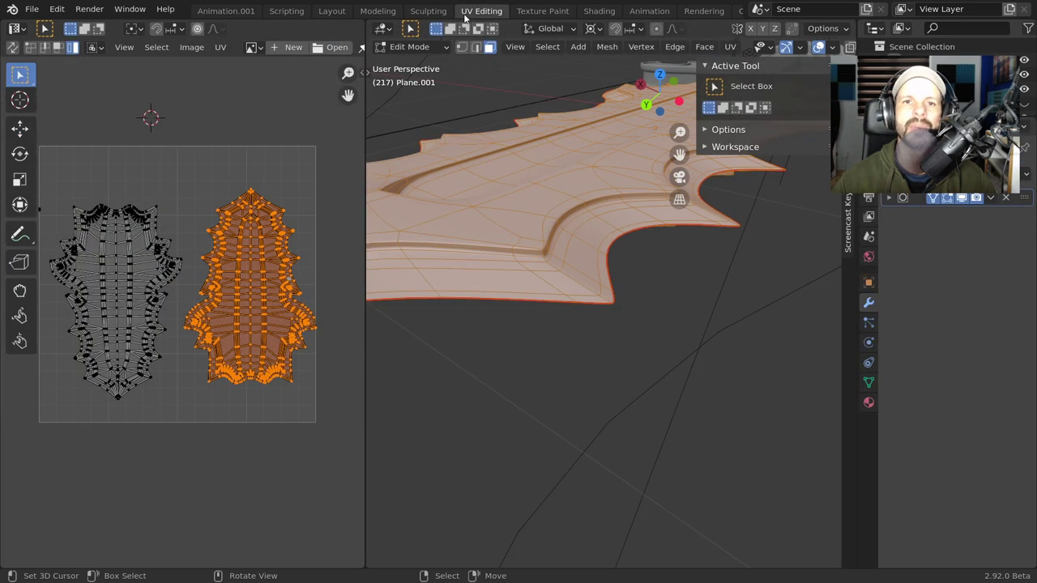
{"action": "scroll", "coordinate": [539, 201], "scroll_direction": "down", "scroll_amount": 5}
{"action": "middle_click_drag", "start_coordinate": [539, 201], "coordinate": [481, 230]}
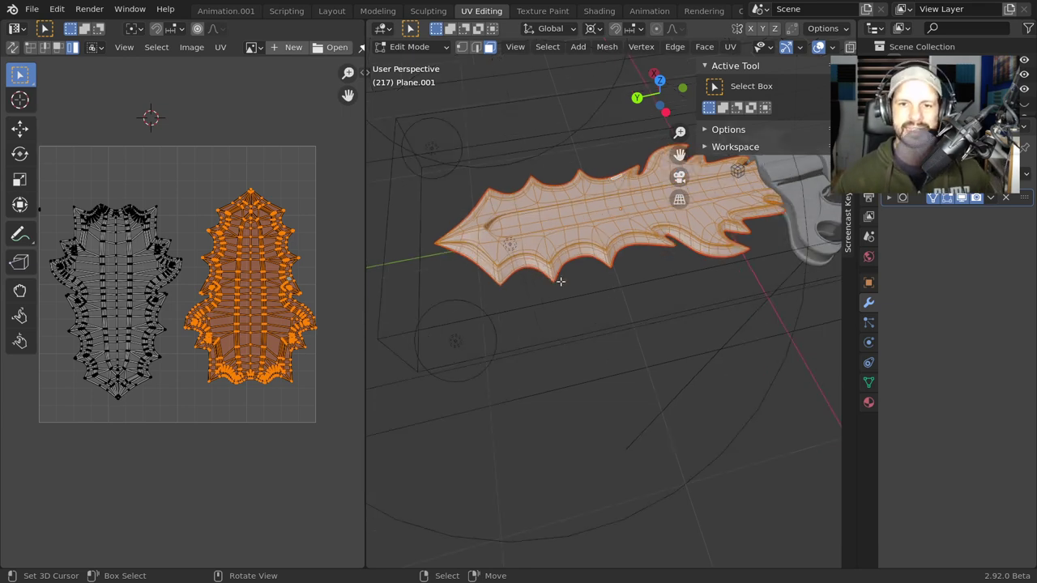
{"action": "key", "text": "alt+a"}
{"action": "scroll", "coordinate": [605, 287], "scroll_direction": "up", "scroll_amount": 4}
{"action": "middle_click_drag", "start_coordinate": [618, 297], "coordinate": [620, 291]}
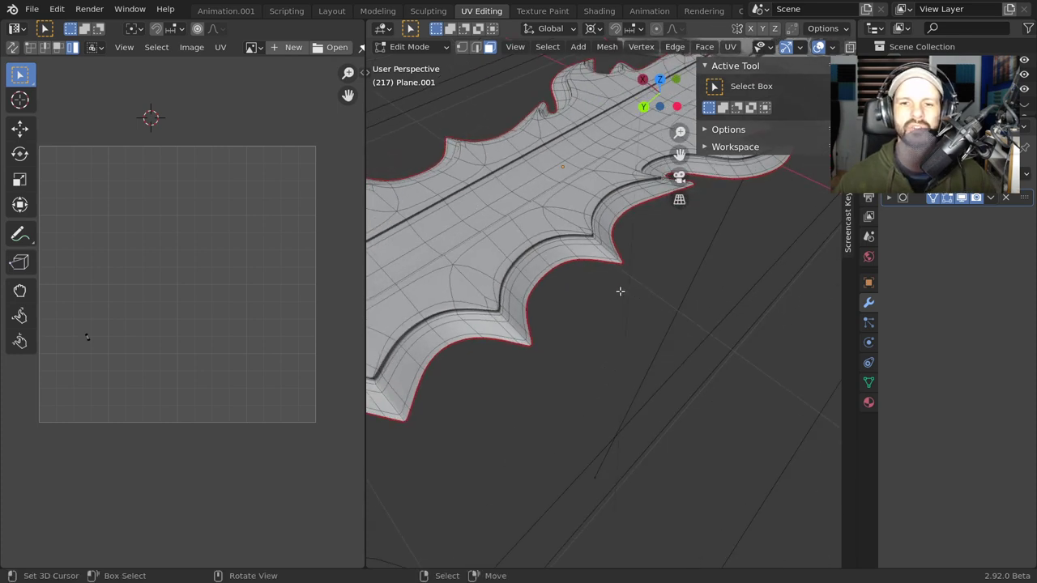
{"action": "key", "text": "u"}
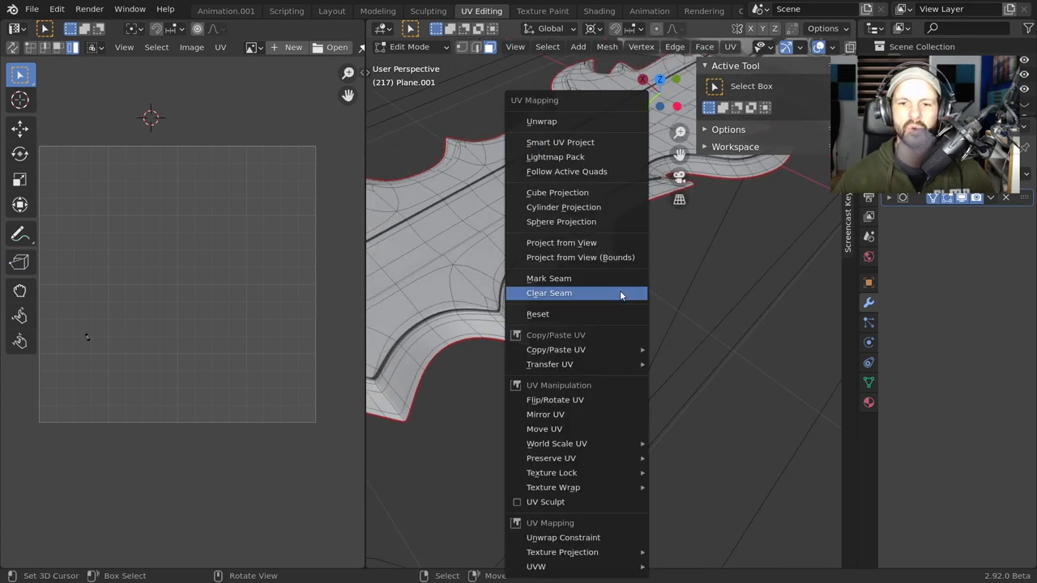
{"action": "left_click", "coordinate": [548, 279]}
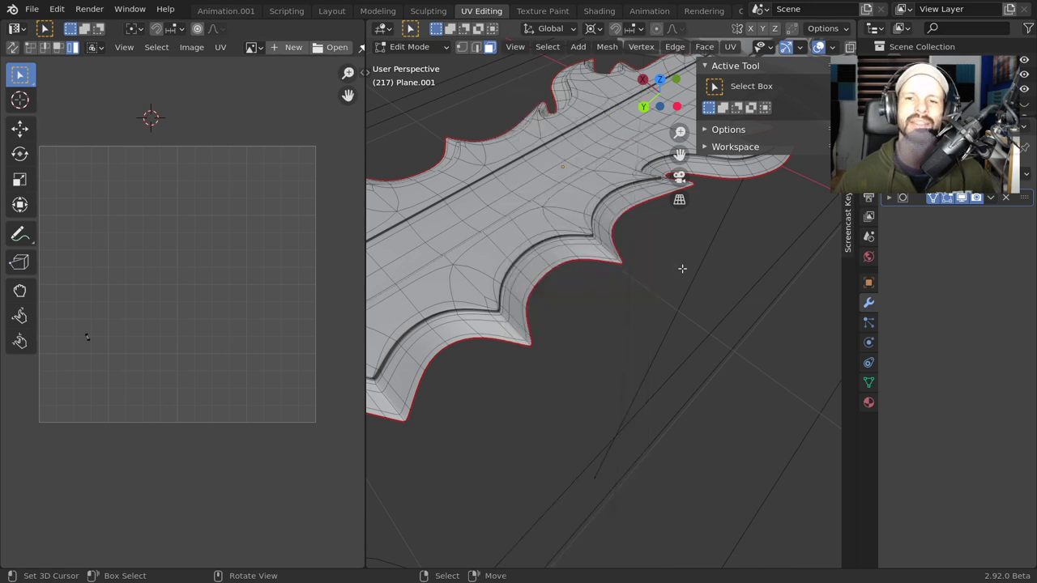
{"action": "scroll", "coordinate": [551, 183], "scroll_direction": "down", "scroll_amount": 2}
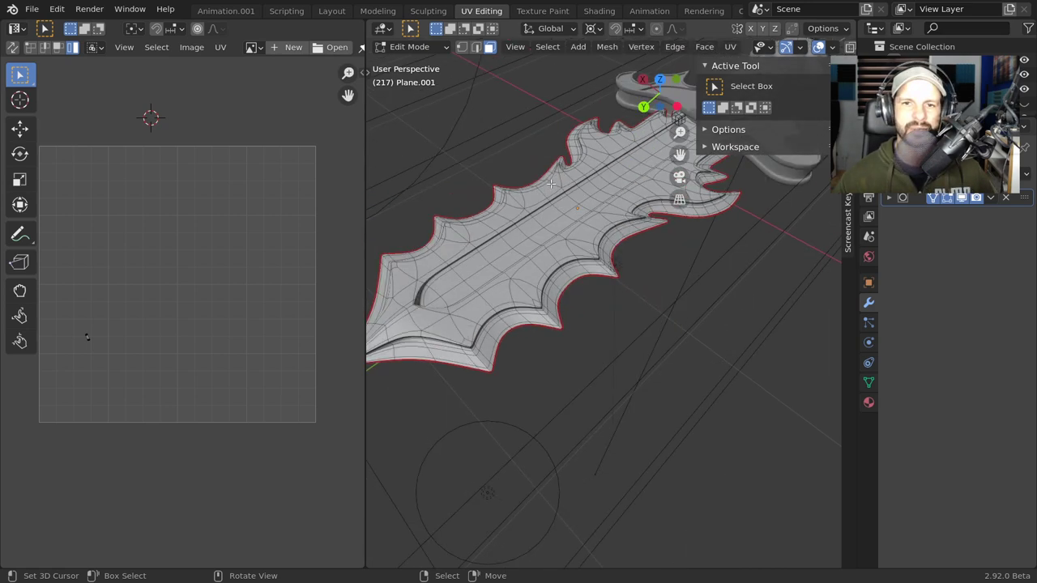
{"action": "scroll", "coordinate": [650, 286], "scroll_direction": "down", "scroll_amount": 1}
{"action": "key", "text": "a"}
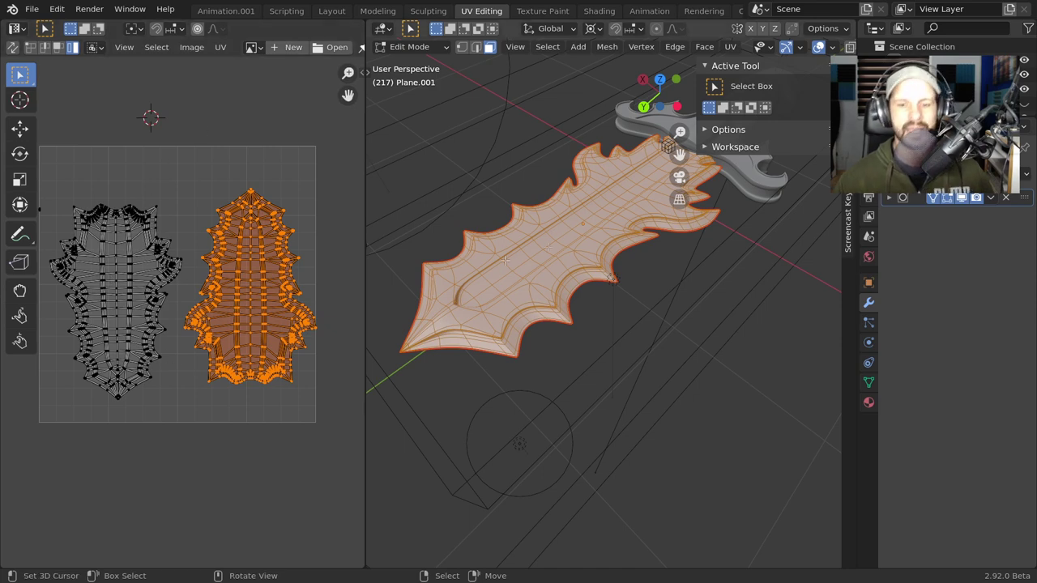
{"action": "key", "text": "u"}
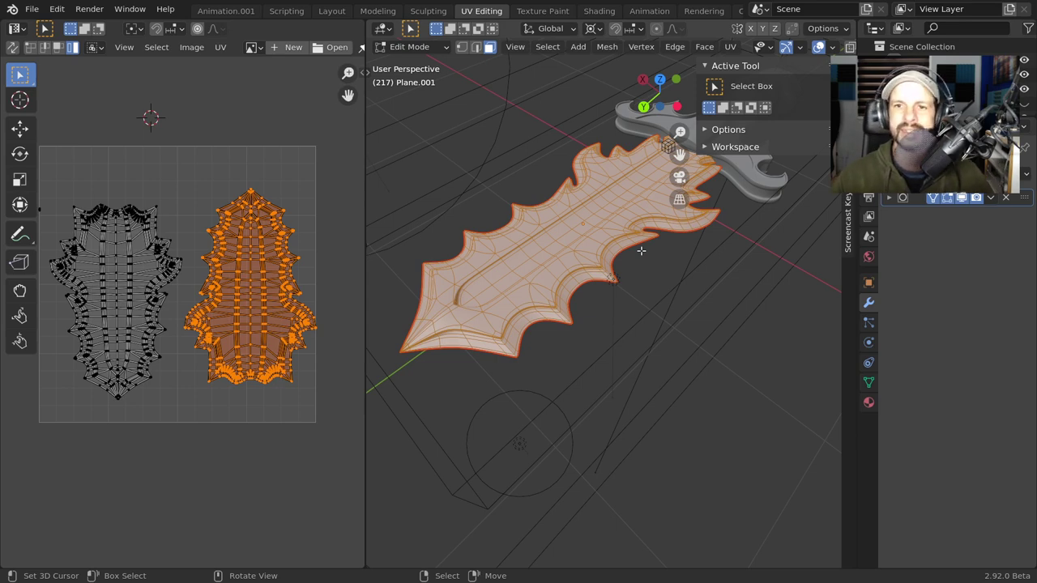
- Orbit the sword horizontal, then show the Shading workspace with the HDRI world nodes at strength 1.300
{"action": "scroll", "coordinate": [640, 251], "scroll_direction": "down", "scroll_amount": 3}
{"action": "mouse_move", "coordinate": [641, 251]}
{"action": "middle_mouse_down"}
{"action": "mouse_move", "coordinate": [593, 313]}
{"action": "mouse_move", "coordinate": [569, 263]}
{"action": "middle_mouse_up"}
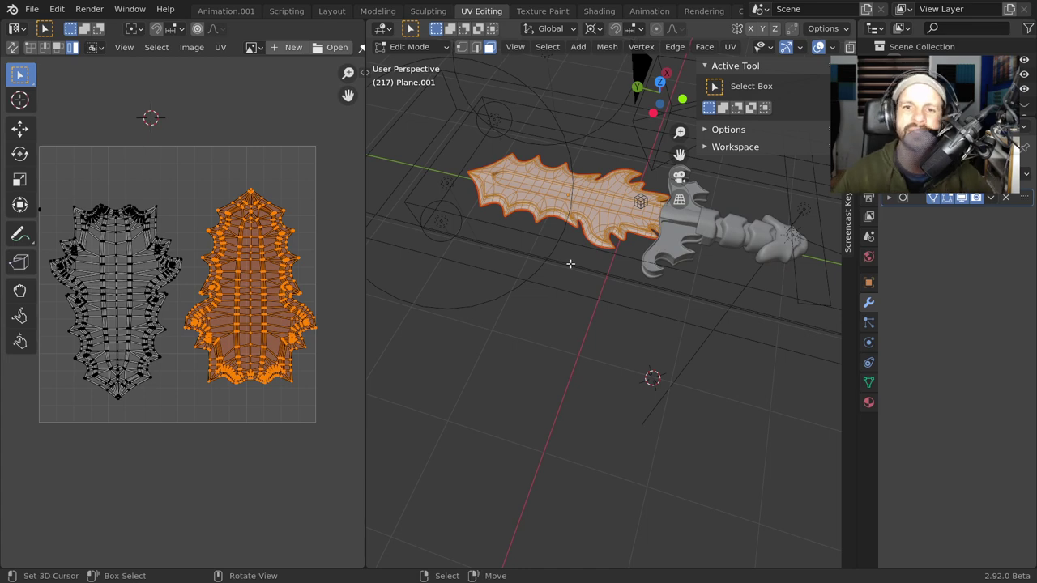
{"action": "scroll", "coordinate": [536, 135], "scroll_direction": "up", "scroll_amount": 3}
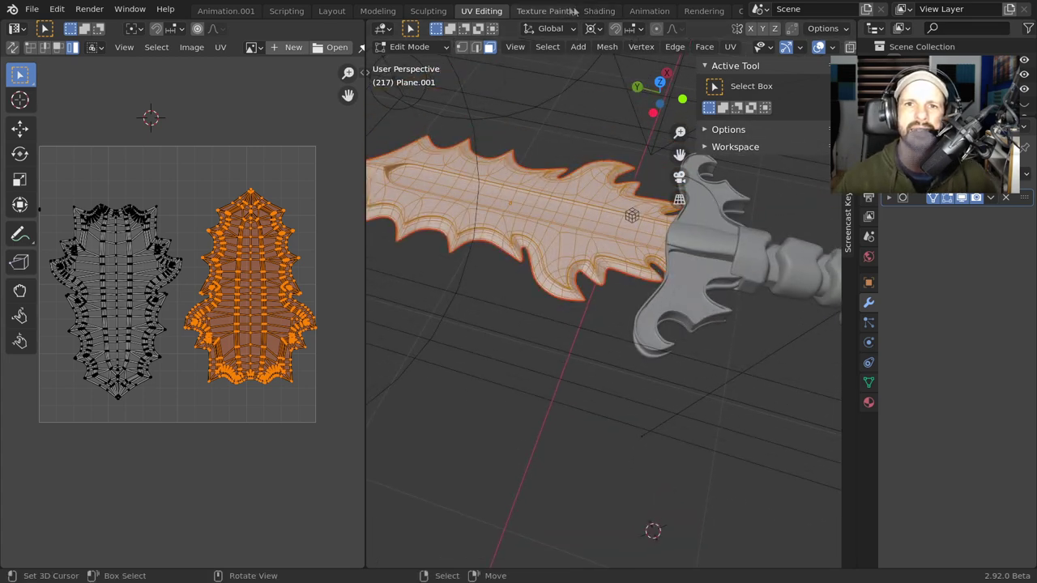
{"action": "left_click", "coordinate": [601, 12]}
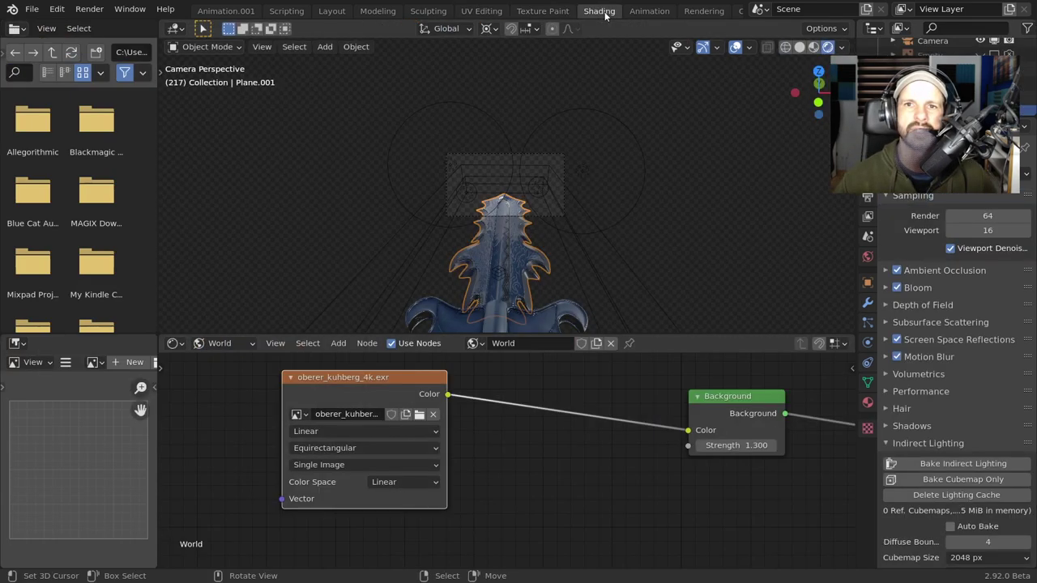
- Tilt to a side view of the blade and switch the node editor from World to Object shaders
{"action": "mouse_move", "coordinate": [553, 254]}
{"action": "middle_mouse_down"}
{"action": "mouse_move", "coordinate": [568, 233]}
{"action": "mouse_move", "coordinate": [473, 177]}
{"action": "middle_mouse_up"}
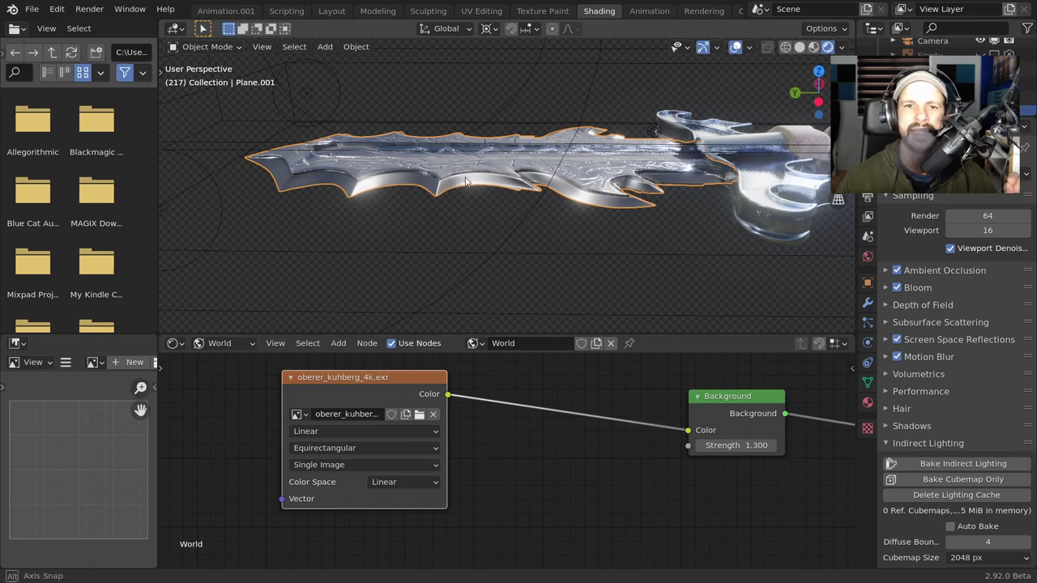
{"action": "middle_click_drag", "start_coordinate": [475, 185], "coordinate": [488, 175]}
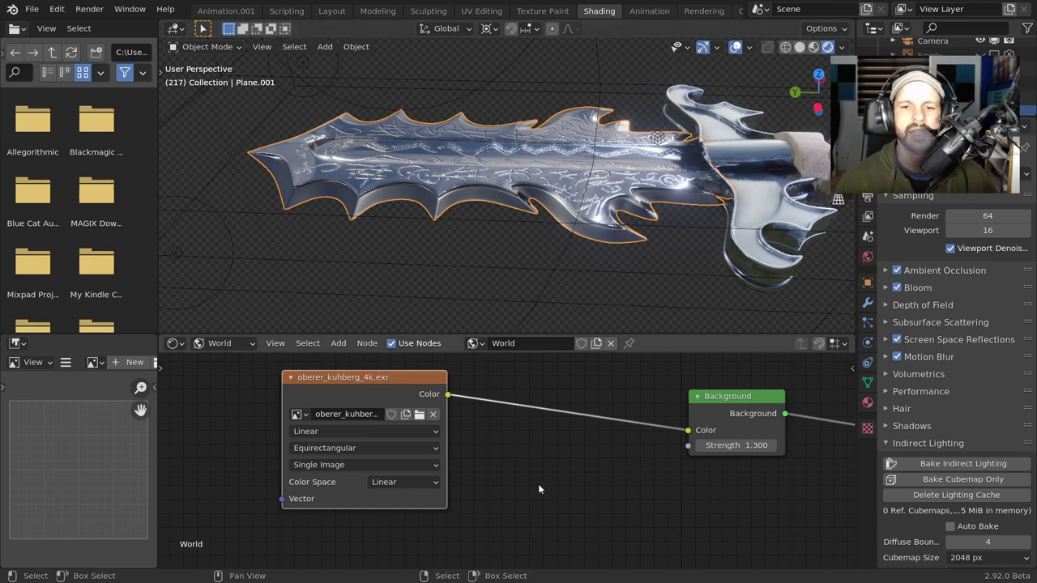
{"action": "scroll", "coordinate": [504, 459], "scroll_direction": "down", "scroll_amount": 2}
{"action": "left_click", "coordinate": [240, 343]}
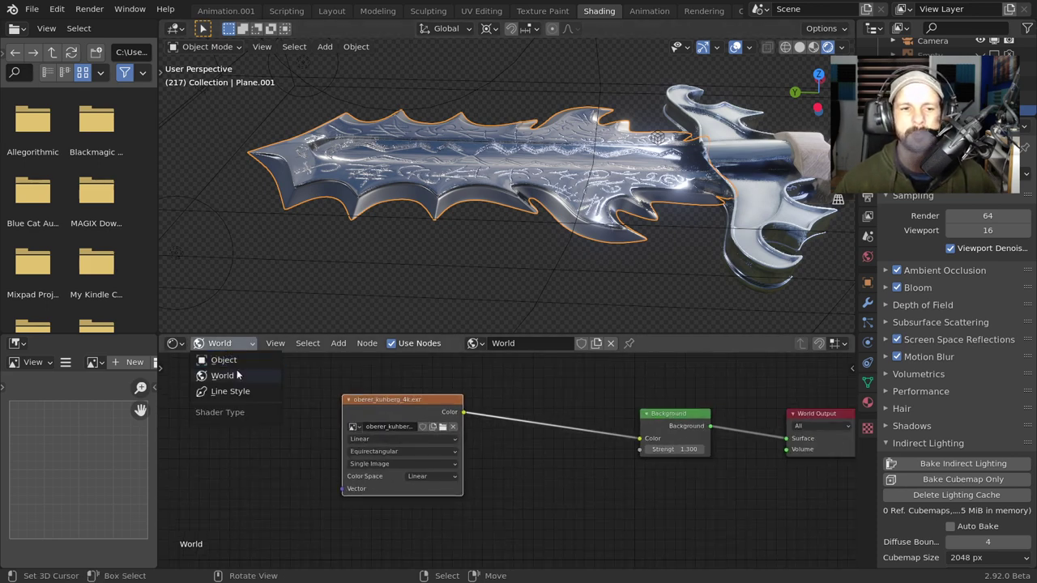
{"action": "left_click", "coordinate": [236, 362]}
- Check slot 1's Material nodes, then return to Material.002's Principled BSDF setup
{"action": "scroll", "coordinate": [461, 454], "scroll_direction": "down", "scroll_amount": 1}
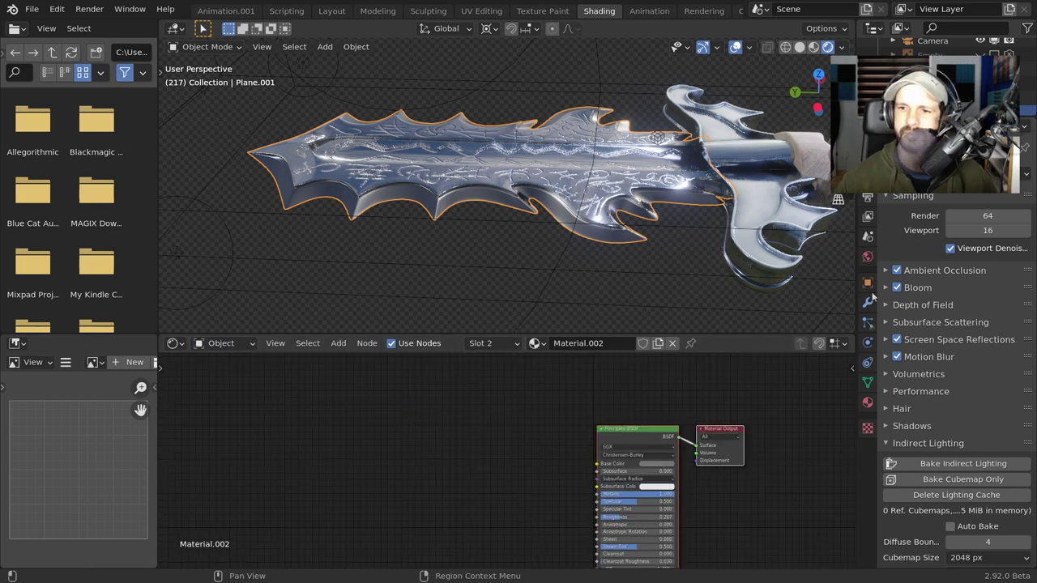
{"action": "left_click", "coordinate": [868, 403]}
{"action": "left_click", "coordinate": [924, 175]}
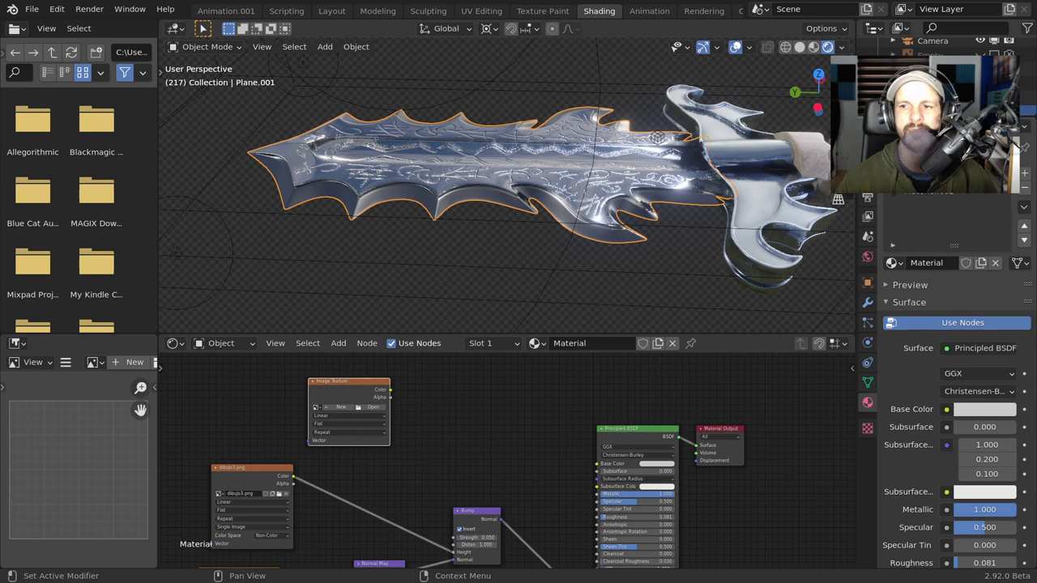
{"action": "left_click", "coordinate": [931, 193]}
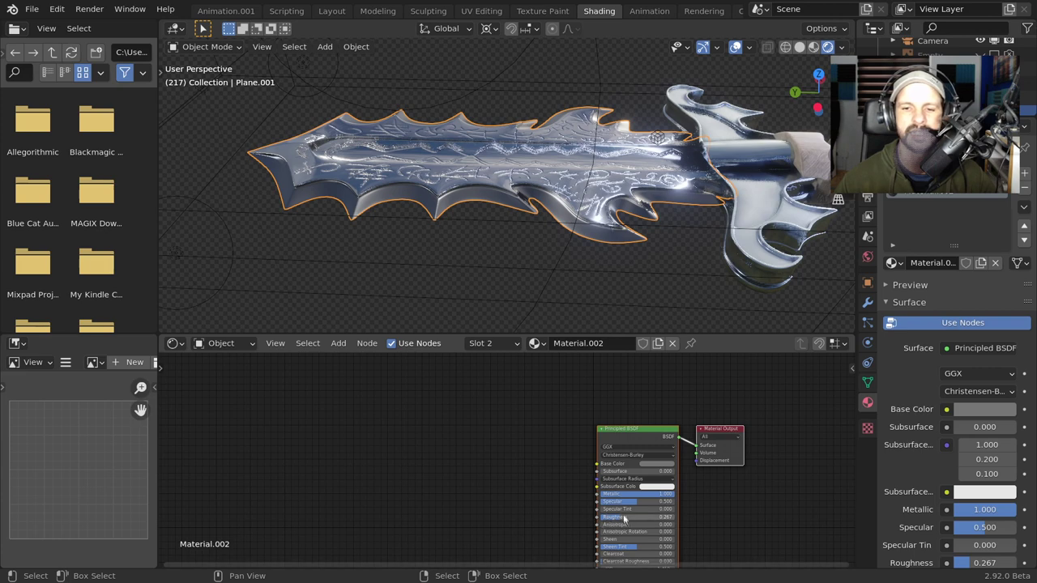
- Orbit and zoom the viewport to inspect the whole blade and hilt from new angles
{"action": "scroll", "coordinate": [542, 247], "scroll_direction": "up", "scroll_amount": 2}
{"action": "middle_click_drag", "start_coordinate": [542, 247], "coordinate": [555, 261]}
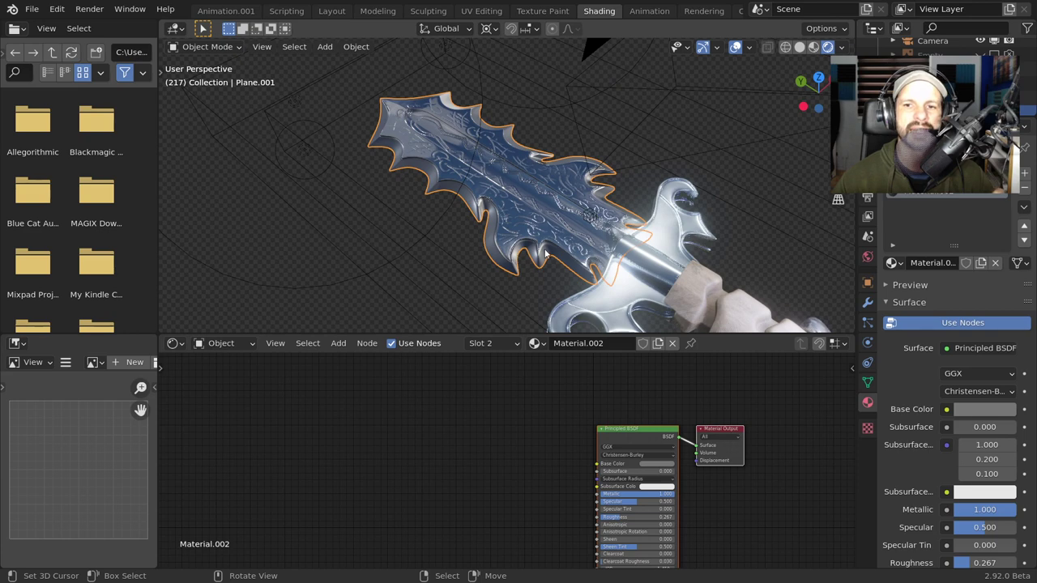
{"action": "middle_click_drag", "start_coordinate": [556, 262], "coordinate": [597, 257]}
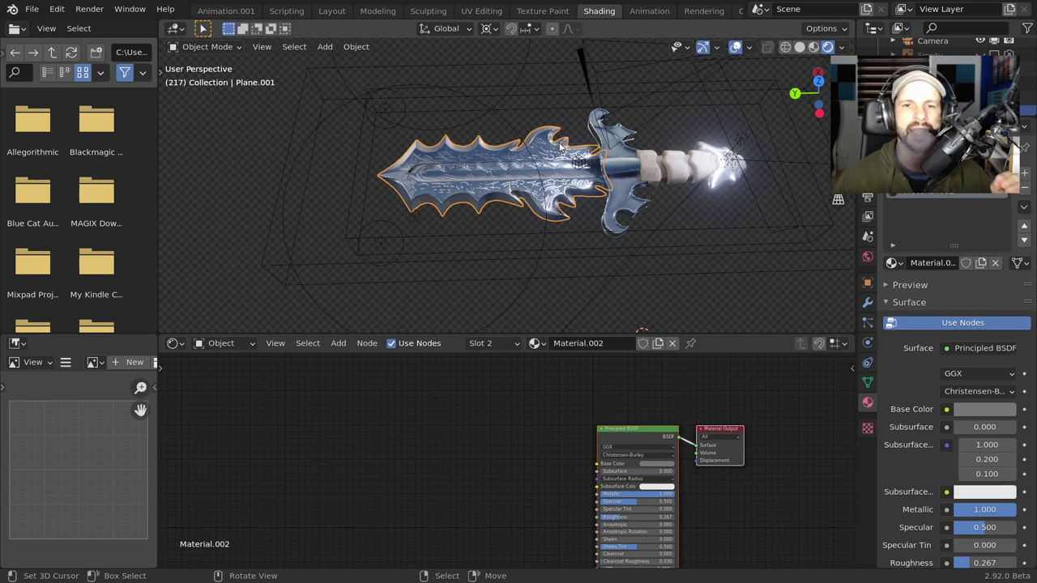
{"action": "scroll", "coordinate": [556, 163], "scroll_direction": "up", "scroll_amount": 1}
{"action": "scroll", "coordinate": [563, 170], "scroll_direction": "up", "scroll_amount": 5}
{"action": "mouse_move", "coordinate": [570, 177]}
{"action": "middle_mouse_down"}
{"action": "mouse_move", "coordinate": [553, 149]}
{"action": "mouse_move", "coordinate": [444, 165]}
{"action": "middle_mouse_up"}
{"action": "scroll", "coordinate": [553, 151], "scroll_direction": "down", "scroll_amount": 3}
{"action": "scroll", "coordinate": [554, 155], "scroll_direction": "down", "scroll_amount": 2}
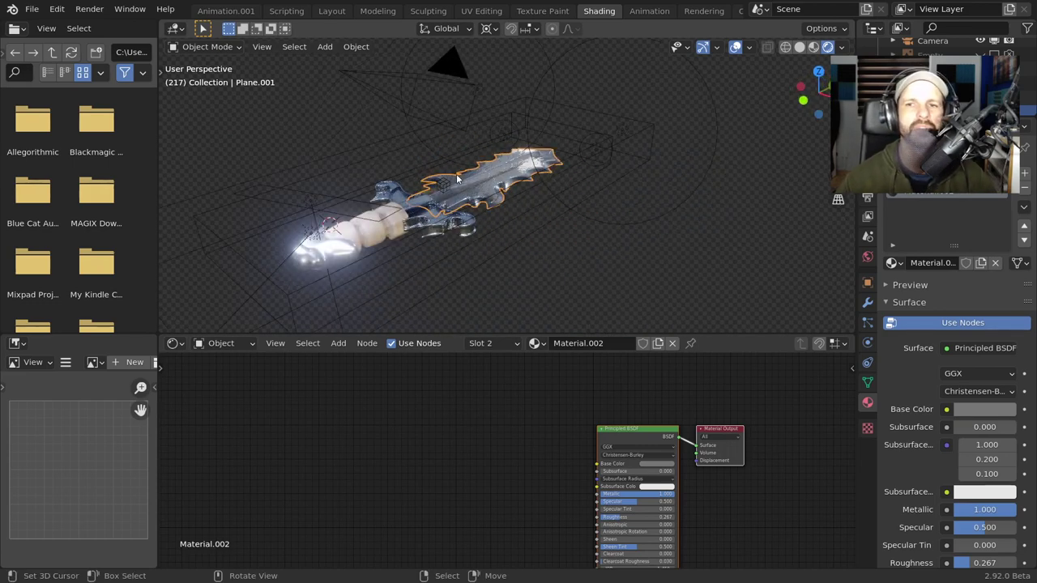
- Show slot 1's Material tree with its texture, Normal Map and Bump nodes in view
{"action": "left_click", "coordinate": [890, 209]}
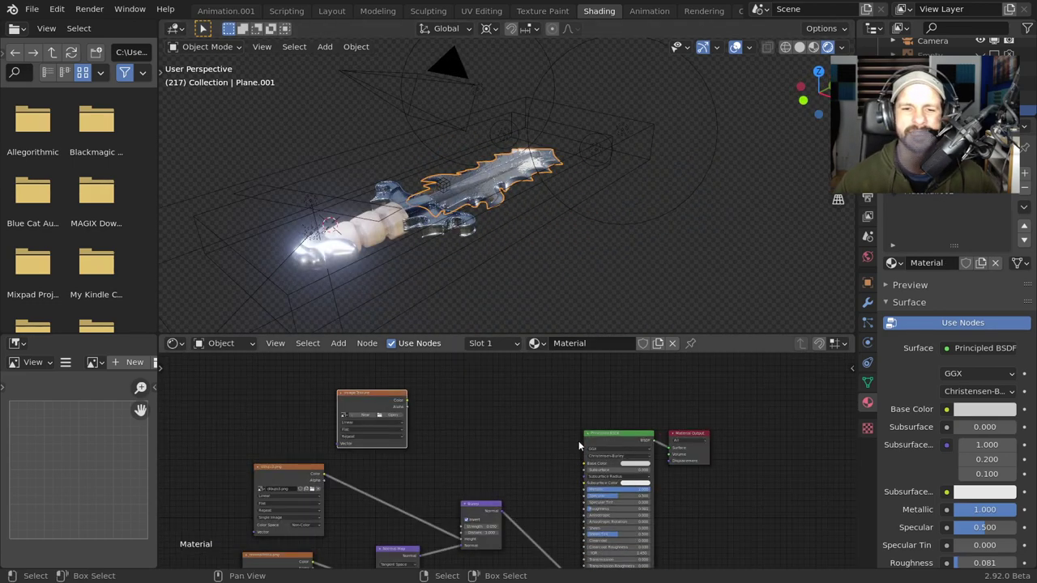
{"action": "scroll", "coordinate": [560, 475], "scroll_direction": "down", "scroll_amount": 3}
{"action": "scroll", "coordinate": [560, 476], "scroll_direction": "up", "scroll_amount": 4}
{"action": "scroll", "coordinate": [560, 470], "scroll_direction": "up", "scroll_amount": 3}
{"action": "mouse_move", "coordinate": [560, 470]}
{"action": "middle_mouse_down"}
{"action": "mouse_move", "coordinate": [557, 519]}
{"action": "mouse_move", "coordinate": [570, 476]}
{"action": "mouse_move", "coordinate": [583, 504]}
{"action": "middle_mouse_up"}
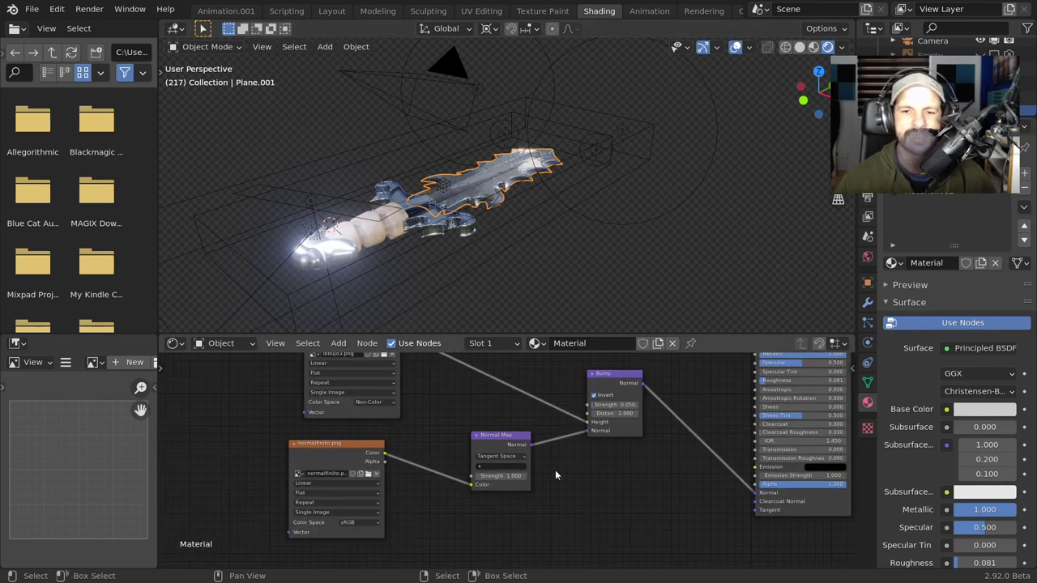
{"action": "scroll", "coordinate": [640, 405], "scroll_direction": "down", "scroll_amount": 1}
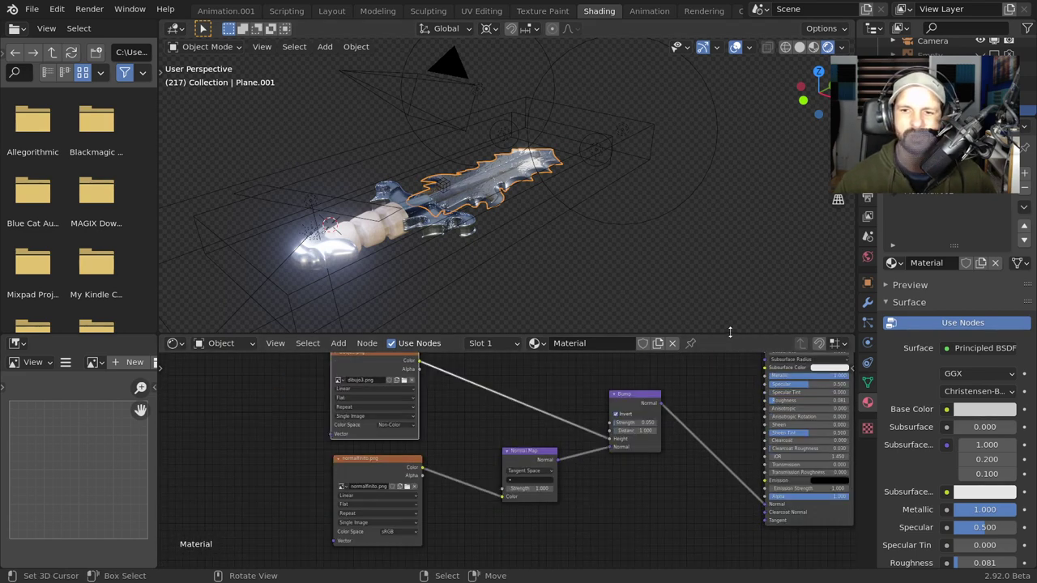
- Enlarge the node editor, orbit so the sword fills the view, and return to UV Editing
{"action": "left_click_drag", "start_coordinate": [729, 335], "coordinate": [729, 221]}
{"action": "scroll", "coordinate": [480, 379], "scroll_direction": "up", "scroll_amount": 3}
{"action": "scroll", "coordinate": [479, 378], "scroll_direction": "down", "scroll_amount": 2}
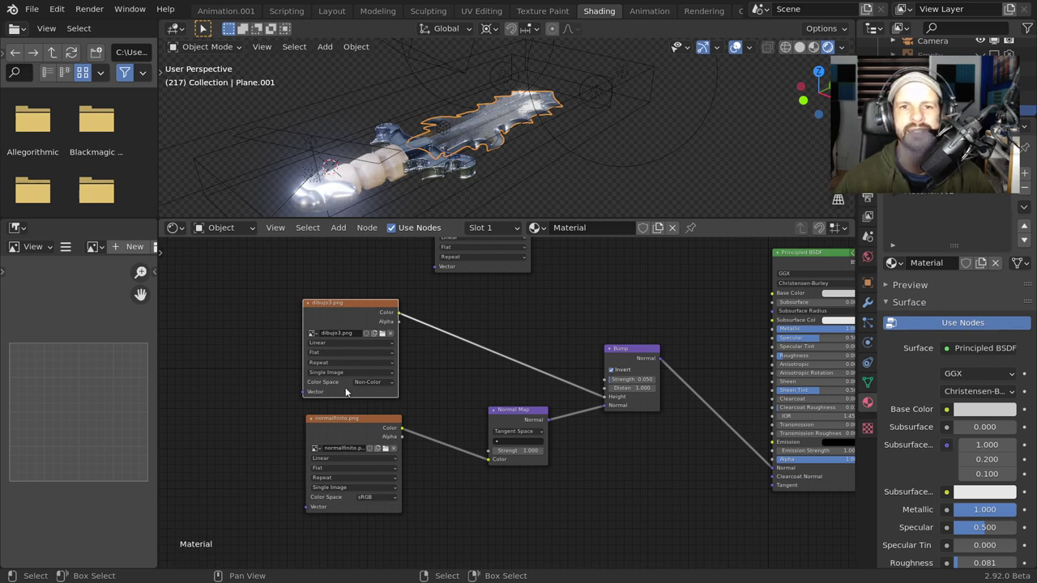
{"action": "scroll", "coordinate": [519, 430], "scroll_direction": "down", "scroll_amount": 2}
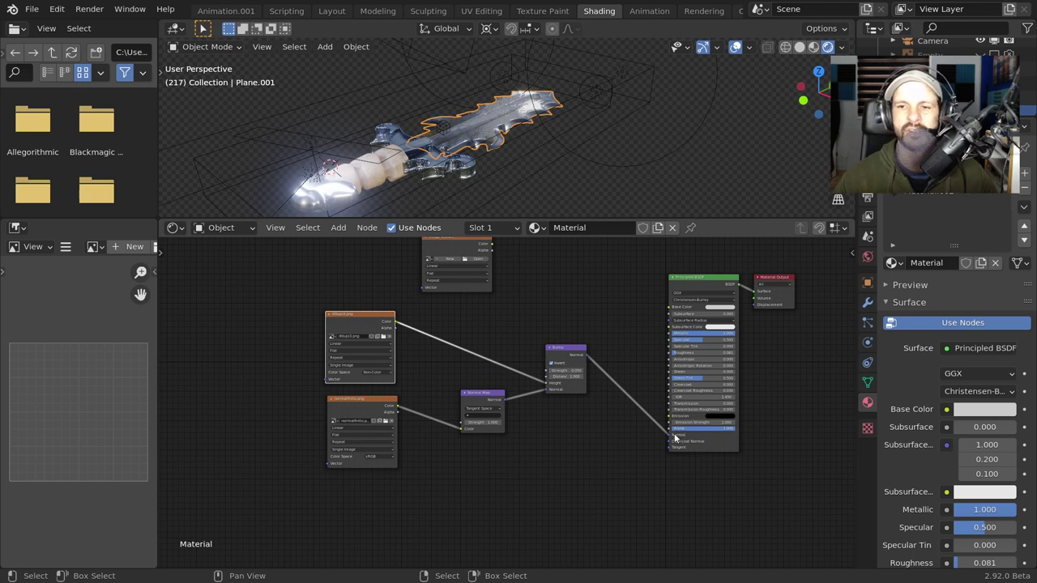
{"action": "middle_click_drag", "start_coordinate": [587, 161], "coordinate": [509, 171]}
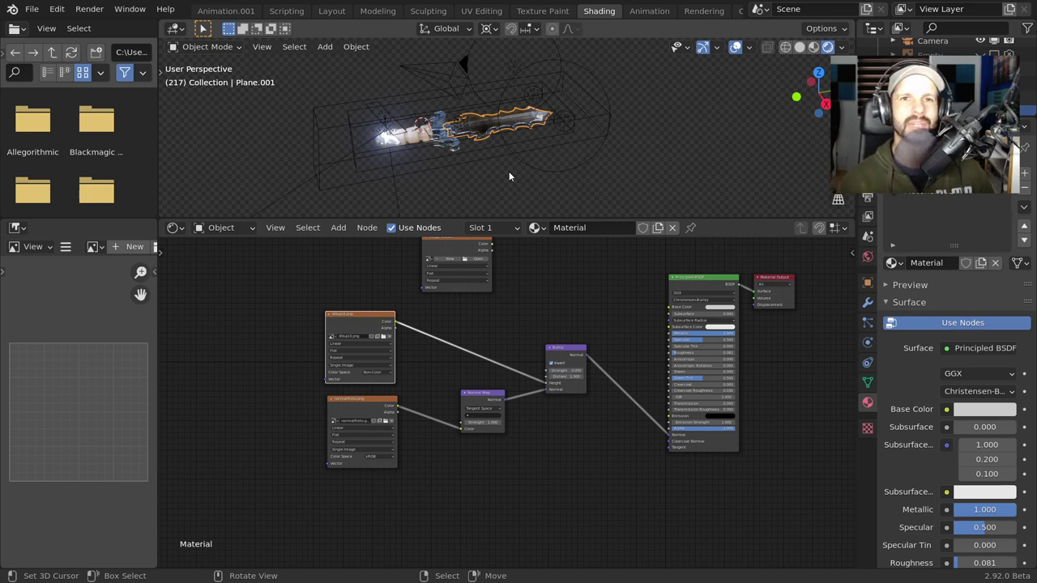
{"action": "middle_click_drag", "start_coordinate": [509, 175], "coordinate": [588, 106]}
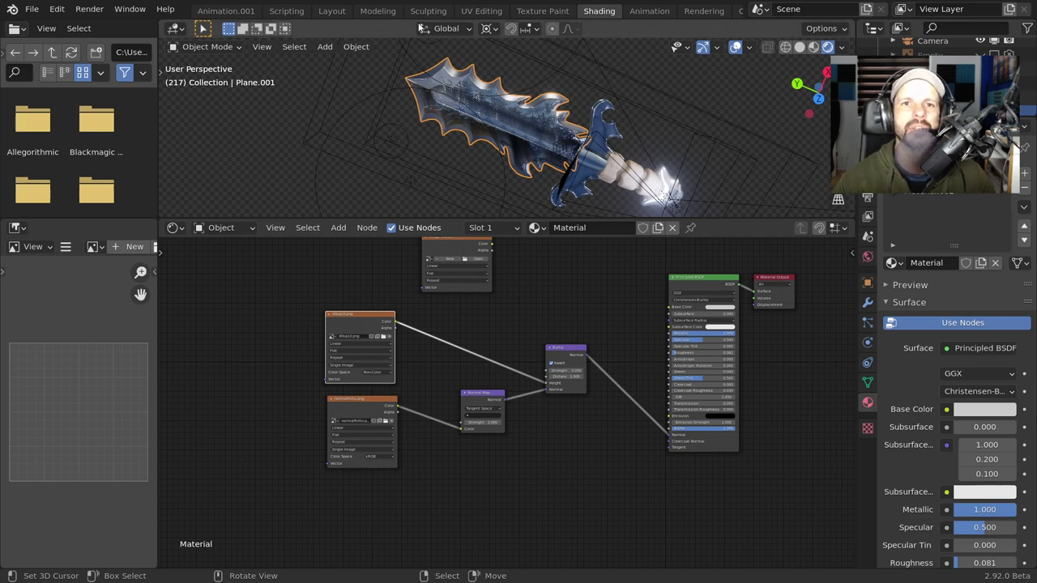
{"action": "left_click", "coordinate": [484, 11]}
- Export the blade's UV layout from the UV menu as a 2048-size PNG image
{"action": "middle_click_drag", "start_coordinate": [507, 287], "coordinate": [634, 329]}
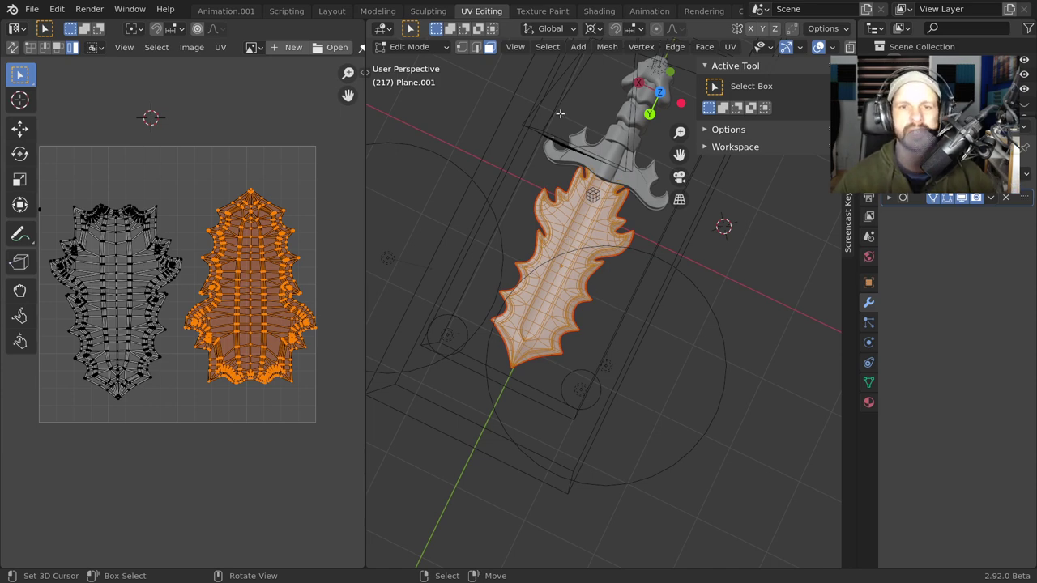
{"action": "key", "text": "u"}
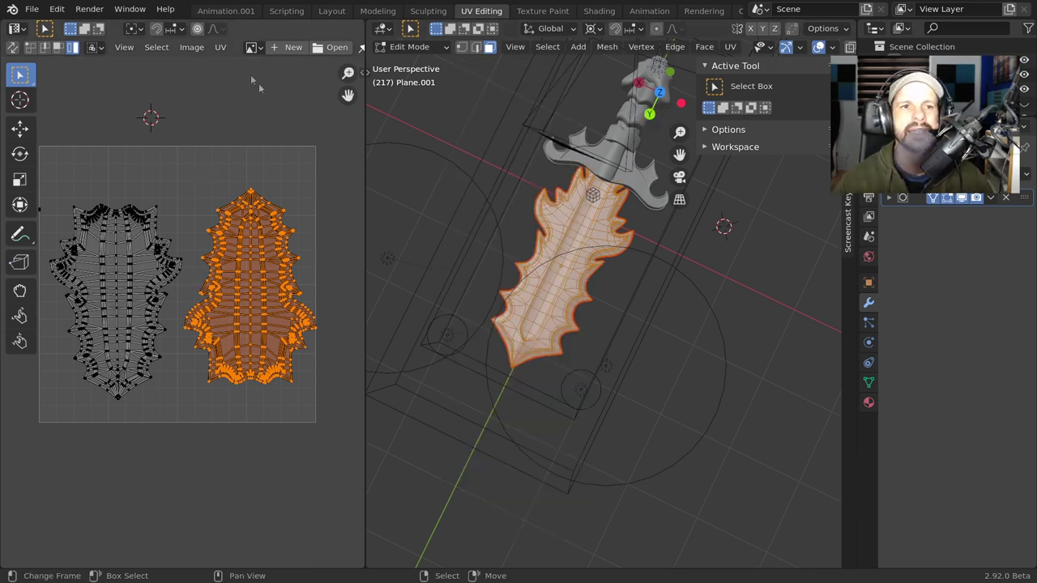
{"action": "left_click", "coordinate": [219, 47]}
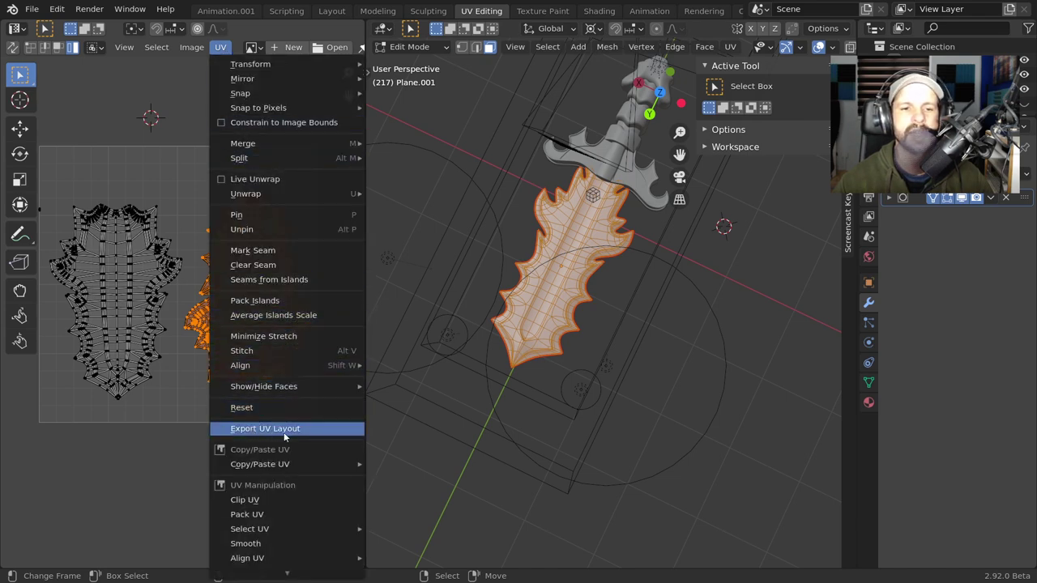
{"action": "left_click", "coordinate": [288, 437]}
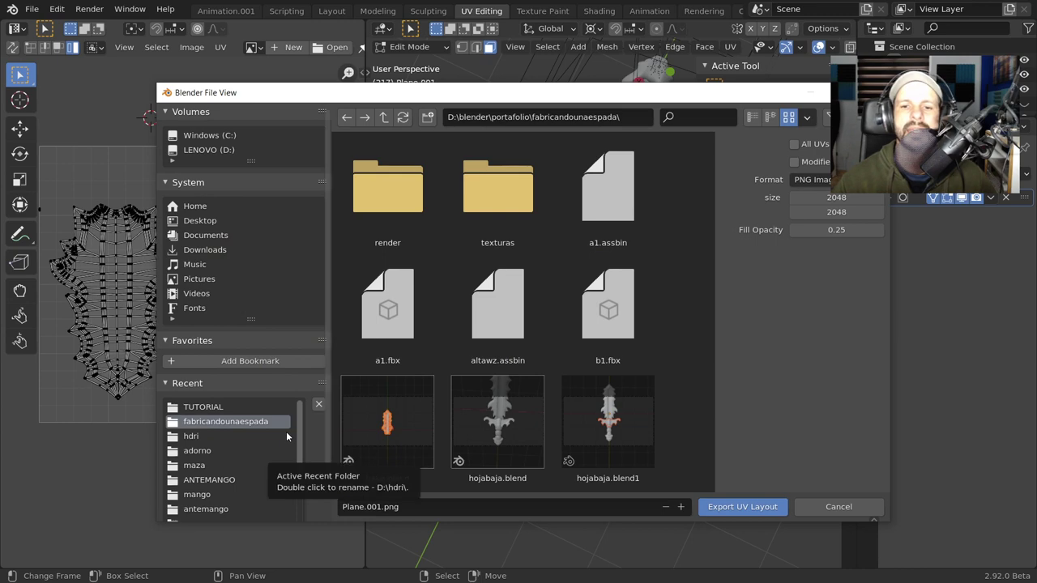
{"action": "scroll", "coordinate": [623, 310], "scroll_direction": "down", "scroll_amount": 3}
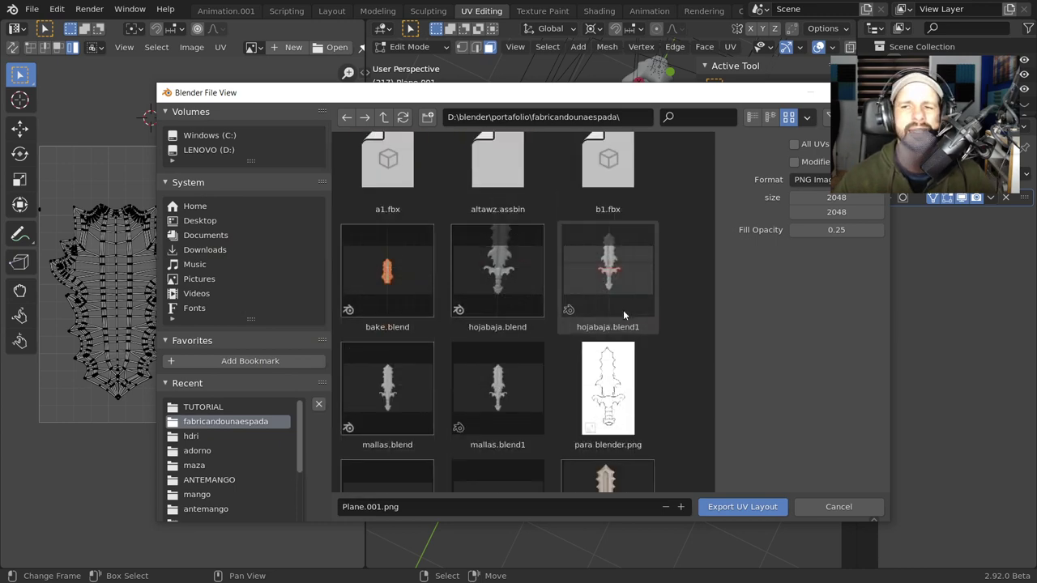
{"action": "mouse_move", "coordinate": [836, 211]}
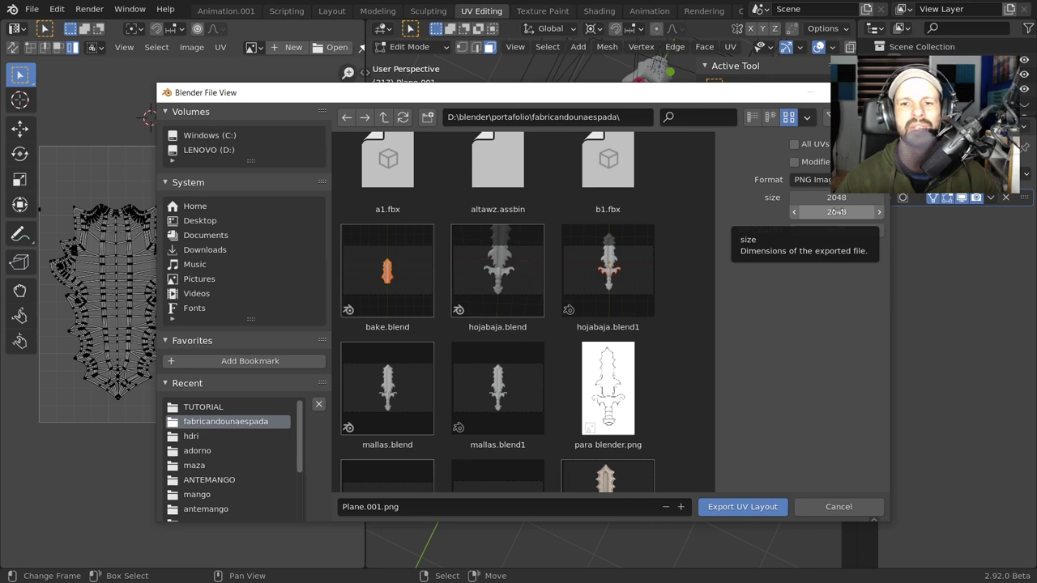
{"action": "key", "text": "Return"}
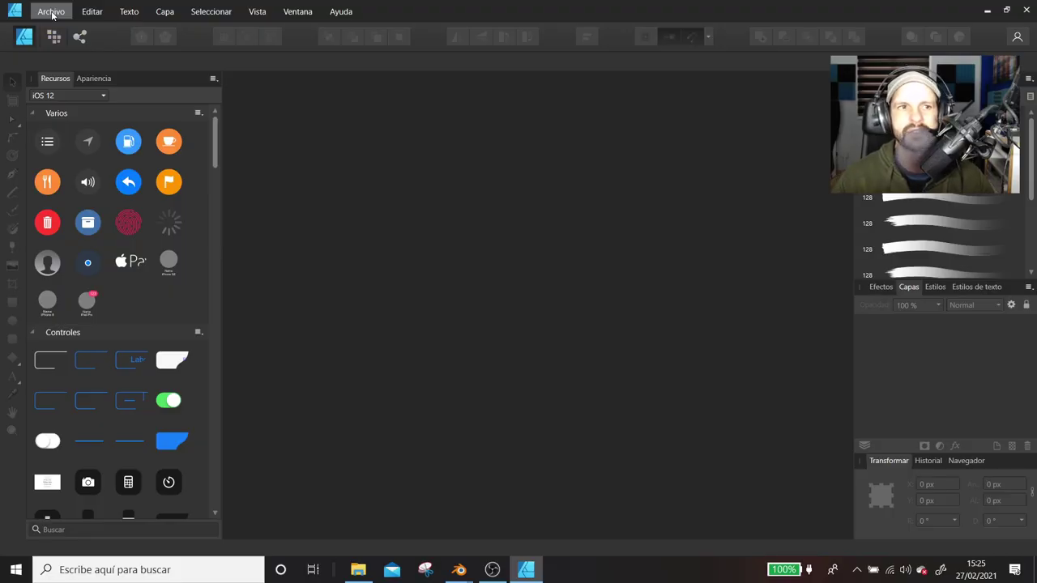
- Open uv.png in Affinity Designer and clear the Fondo background layer selection
{"action": "left_click", "coordinate": [52, 13]}
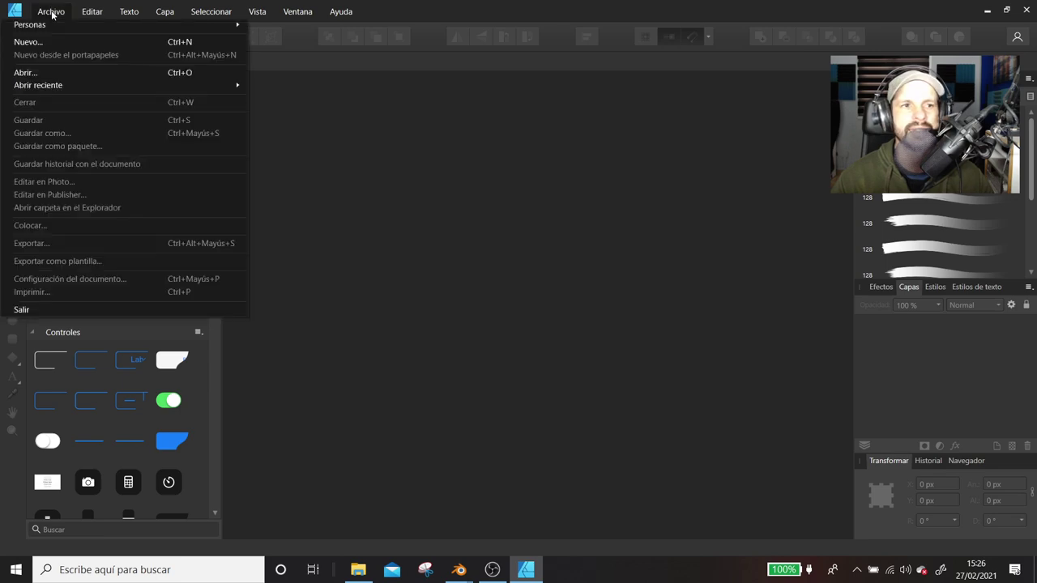
{"action": "left_click", "coordinate": [45, 77]}
{"action": "double_click", "coordinate": [416, 195]}
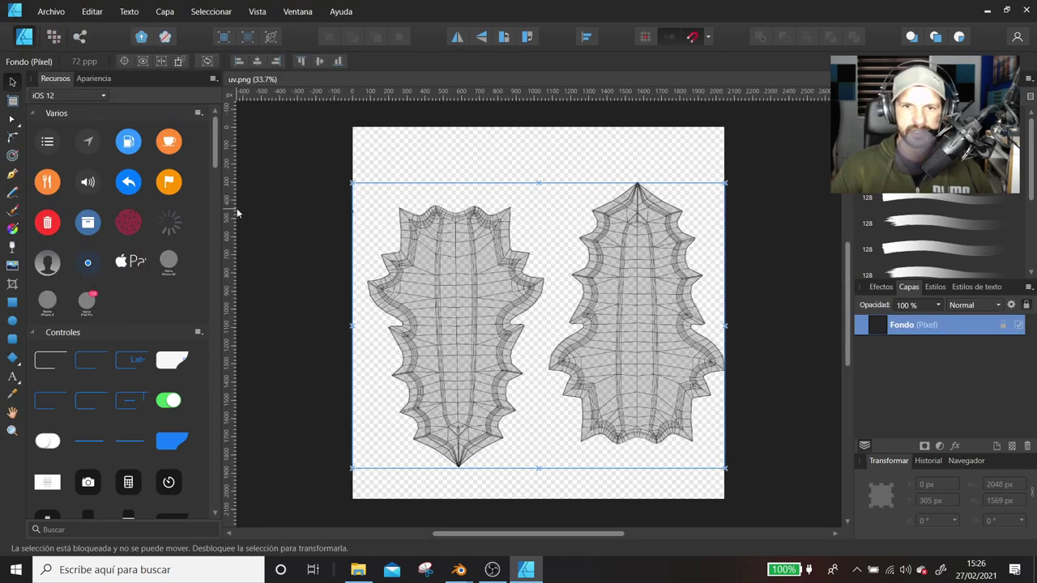
{"action": "left_click", "coordinate": [748, 205]}
{"action": "scroll", "coordinate": [772, 251], "scroll_direction": "down", "scroll_amount": 1}
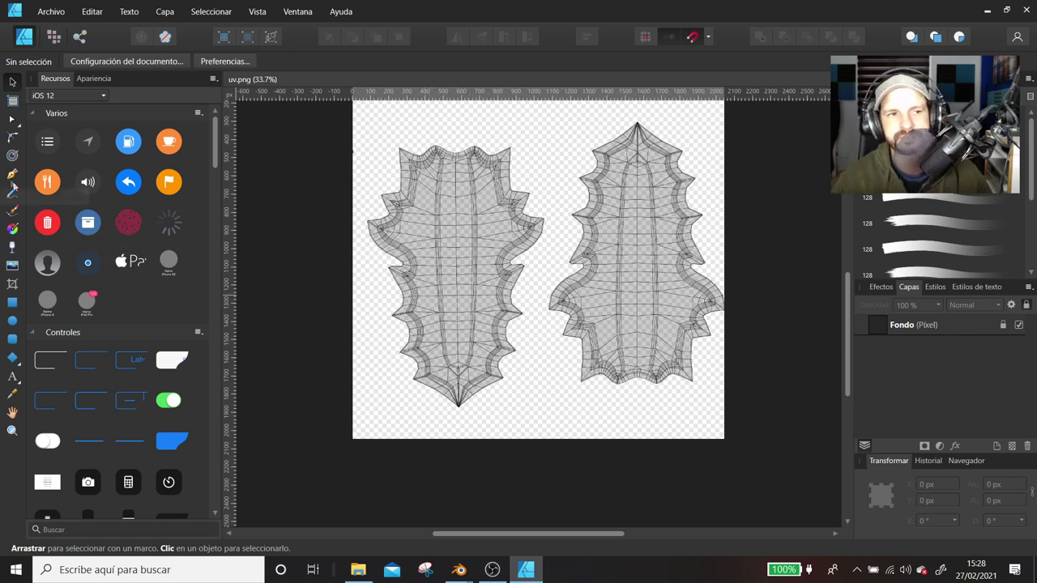
{"action": "left_click", "coordinate": [13, 213]}
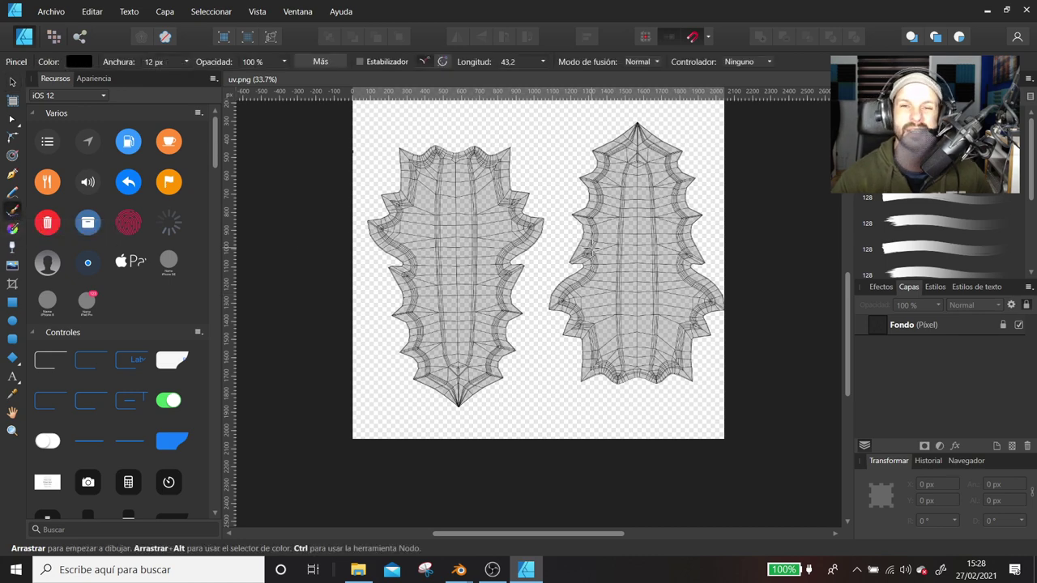
- Paint an S-shaped scroll and a small curl below it on the left blade shell
{"action": "scroll", "coordinate": [568, 301], "scroll_direction": "up", "scroll_amount": 2, "text": "ctrl"}
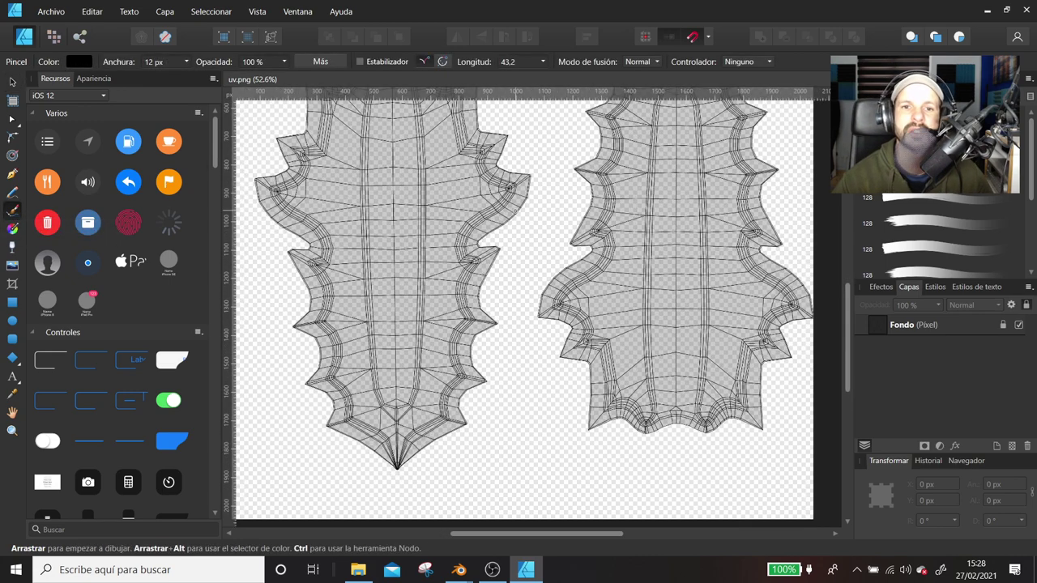
{"action": "scroll", "coordinate": [567, 301], "scroll_direction": "left", "scroll_amount": 4}
{"action": "scroll", "coordinate": [567, 302], "scroll_direction": "up", "scroll_amount": 1}
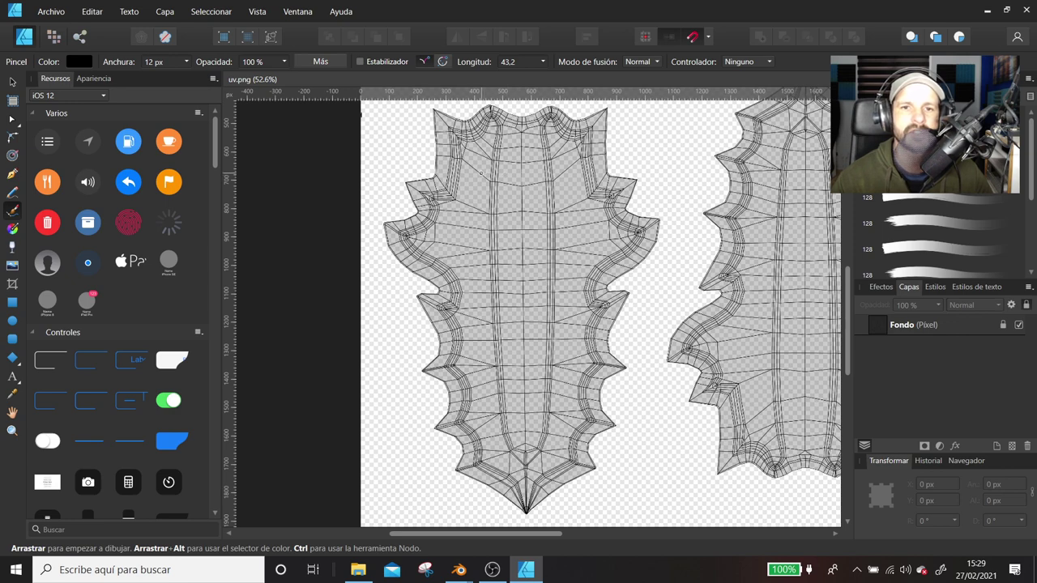
{"action": "mouse_move", "coordinate": [482, 174]}
{"action": "left_mouse_down"}
{"action": "mouse_move", "coordinate": [468, 221]}
{"action": "mouse_move", "coordinate": [478, 203]}
{"action": "left_mouse_up"}
{"action": "mouse_move", "coordinate": [455, 241]}
{"action": "left_mouse_down"}
{"action": "mouse_move", "coordinate": [459, 254]}
{"action": "mouse_move", "coordinate": [479, 245]}
{"action": "mouse_move", "coordinate": [471, 246]}
{"action": "left_mouse_up"}
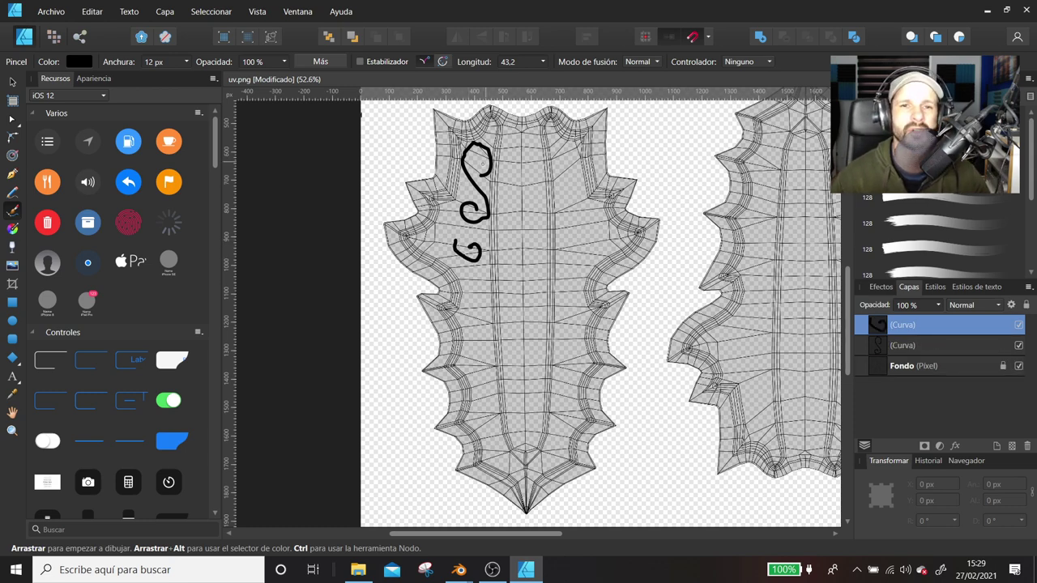
{"action": "key", "text": "a"}
{"action": "scroll", "coordinate": [464, 285], "scroll_direction": "up", "scroll_amount": 3, "text": "ctrl"}
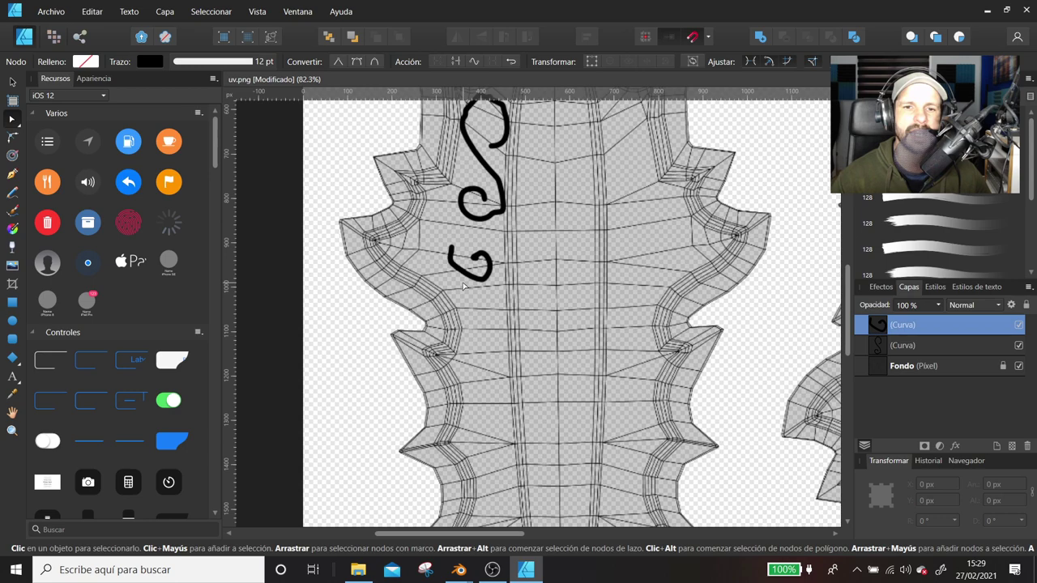
{"action": "scroll", "coordinate": [464, 276], "scroll_direction": "up", "scroll_amount": 3, "text": "ctrl"}
{"action": "scroll", "coordinate": [465, 243], "scroll_direction": "up", "scroll_amount": 3, "text": "ctrl"}
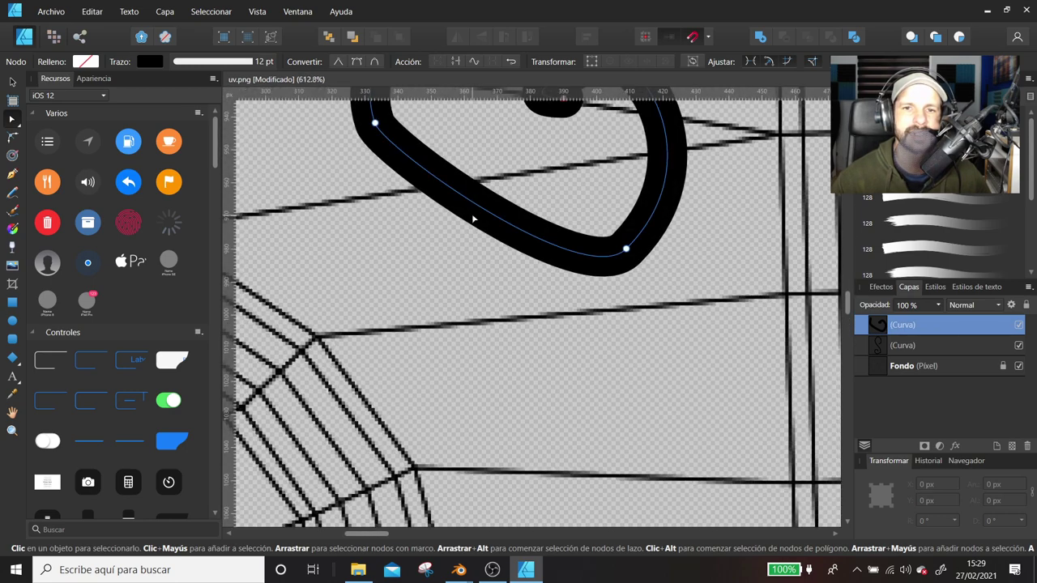
{"action": "scroll", "coordinate": [473, 218], "scroll_direction": "down", "scroll_amount": 6, "text": "ctrl"}
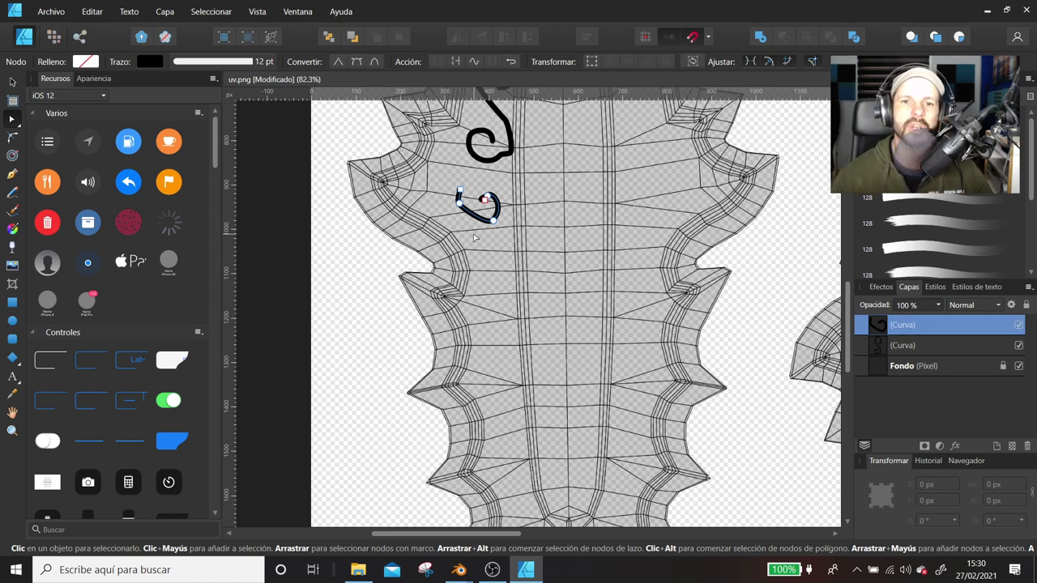
- Zoom to the curl, make its lower-left node smooth, and pull that bend downward
{"action": "scroll", "coordinate": [560, 324], "scroll_direction": "up", "scroll_amount": 3, "text": "ctrl"}
{"action": "scroll", "coordinate": [560, 324], "scroll_direction": "up", "scroll_amount": 5, "text": "ctrl"}
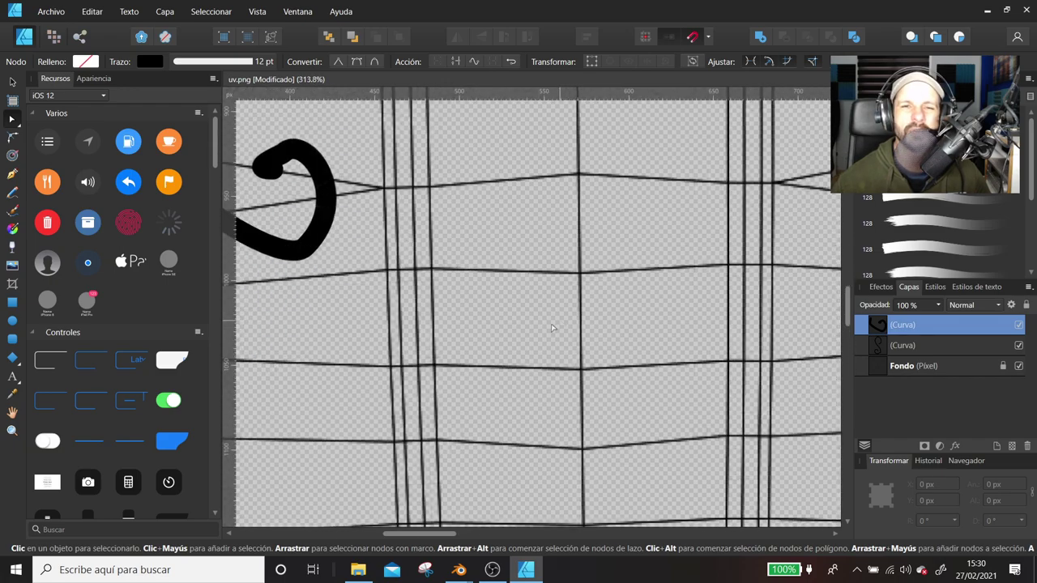
{"action": "middle_click_drag", "start_coordinate": [560, 325], "coordinate": [818, 308]}
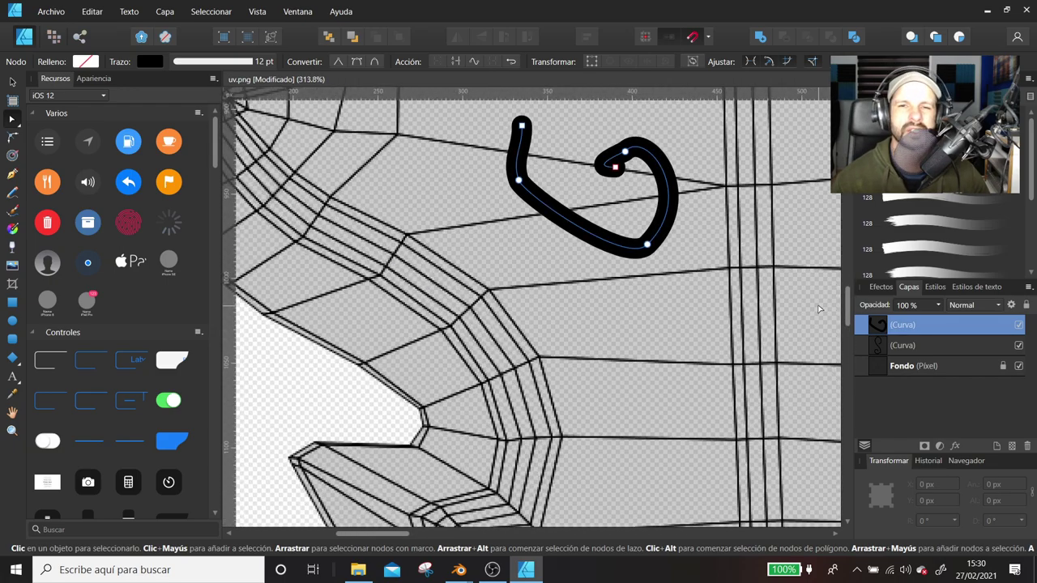
{"action": "left_click", "coordinate": [519, 182]}
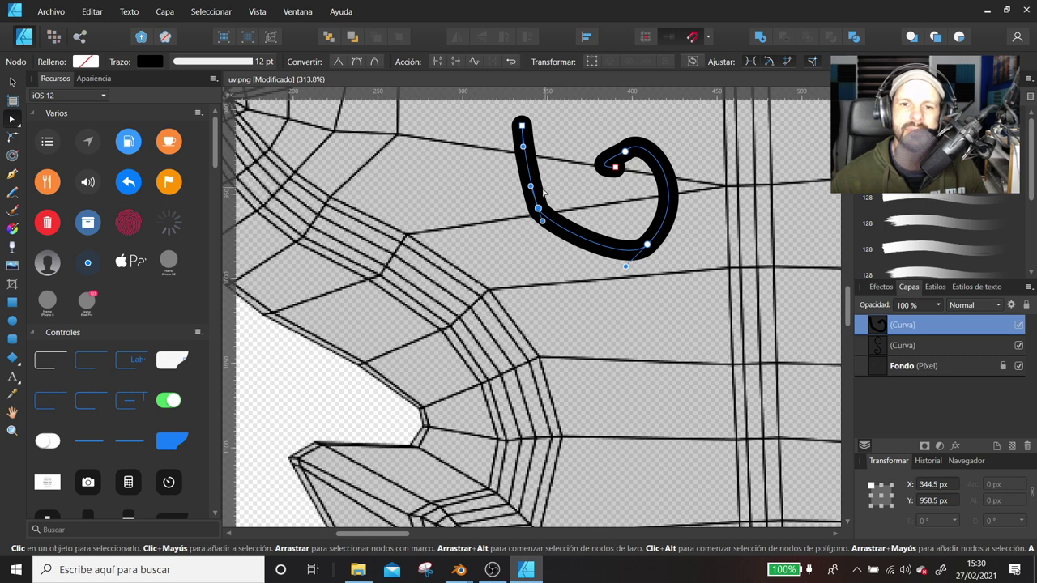
{"action": "left_click", "coordinate": [380, 67]}
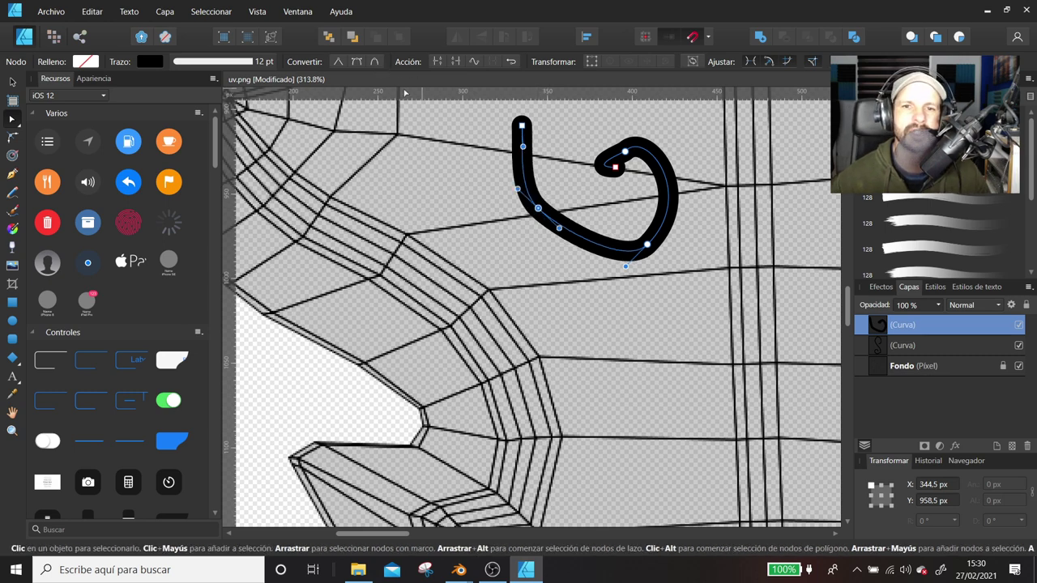
{"action": "left_click_drag", "start_coordinate": [561, 238], "coordinate": [573, 267]}
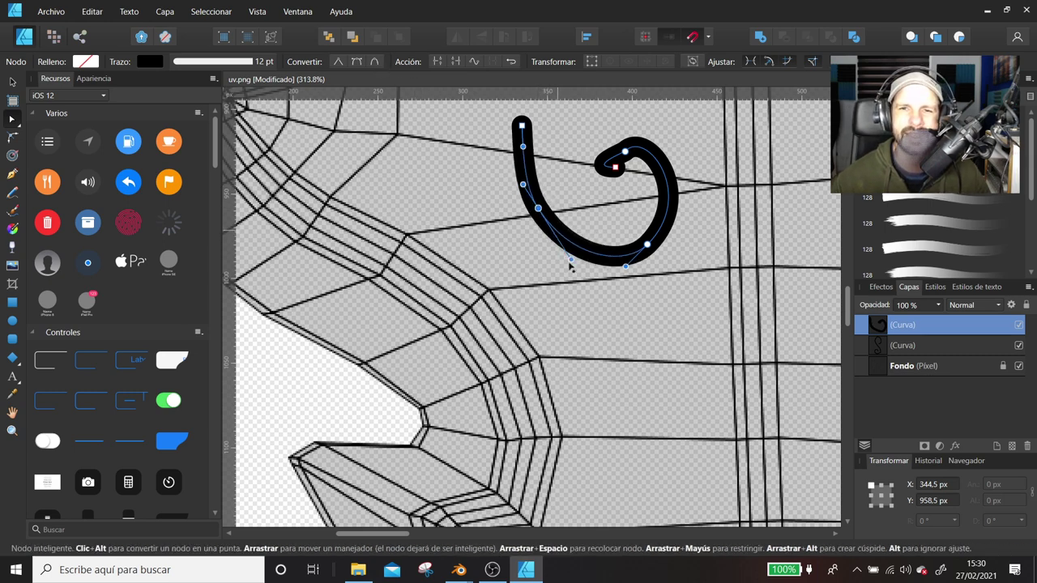
{"action": "scroll", "coordinate": [591, 280], "scroll_direction": "down", "scroll_amount": 2}
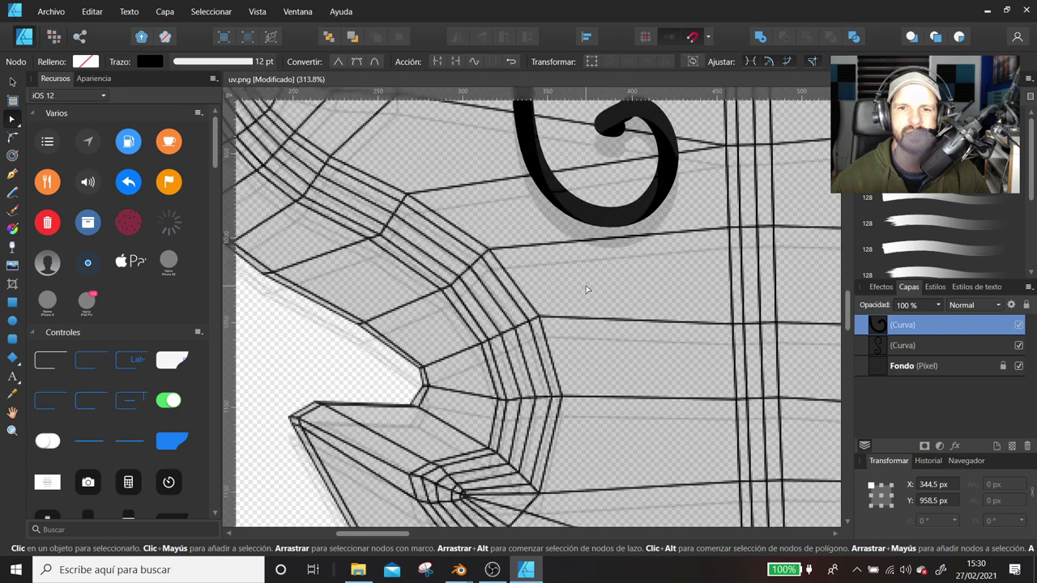
{"action": "scroll", "coordinate": [596, 283], "scroll_direction": "up", "scroll_amount": 3}
- Drag the spiral's inner tip, top node and bottom curve into a rounder hook
{"action": "mouse_move", "coordinate": [626, 192]}
{"action": "left_mouse_down"}
{"action": "mouse_move", "coordinate": [646, 162]}
{"action": "mouse_move", "coordinate": [688, 167]}
{"action": "mouse_move", "coordinate": [641, 182]}
{"action": "left_mouse_up"}
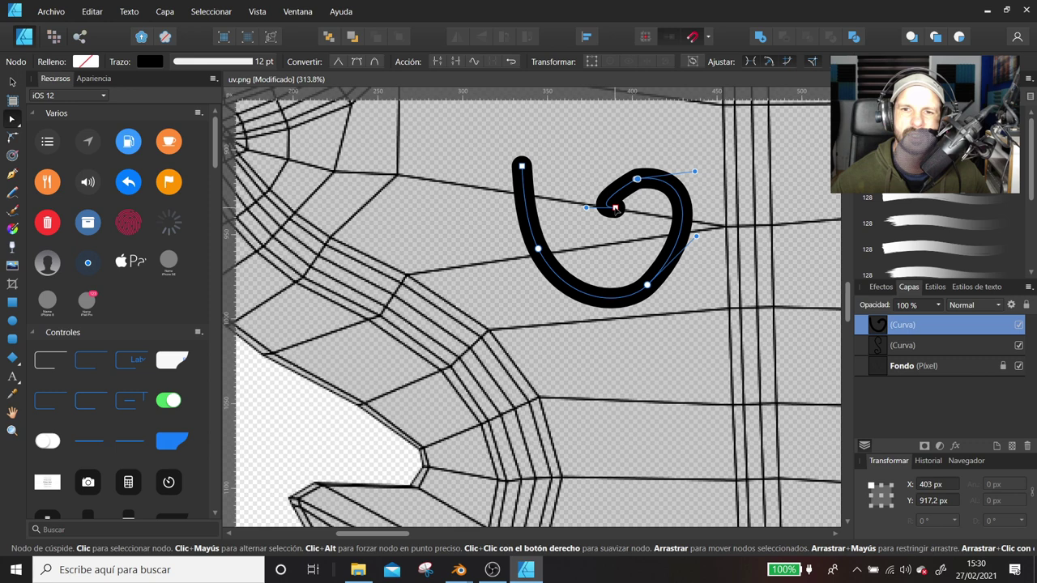
{"action": "mouse_move", "coordinate": [587, 208]}
{"action": "left_mouse_down"}
{"action": "mouse_move", "coordinate": [569, 181]}
{"action": "mouse_move", "coordinate": [583, 186]}
{"action": "left_mouse_up"}
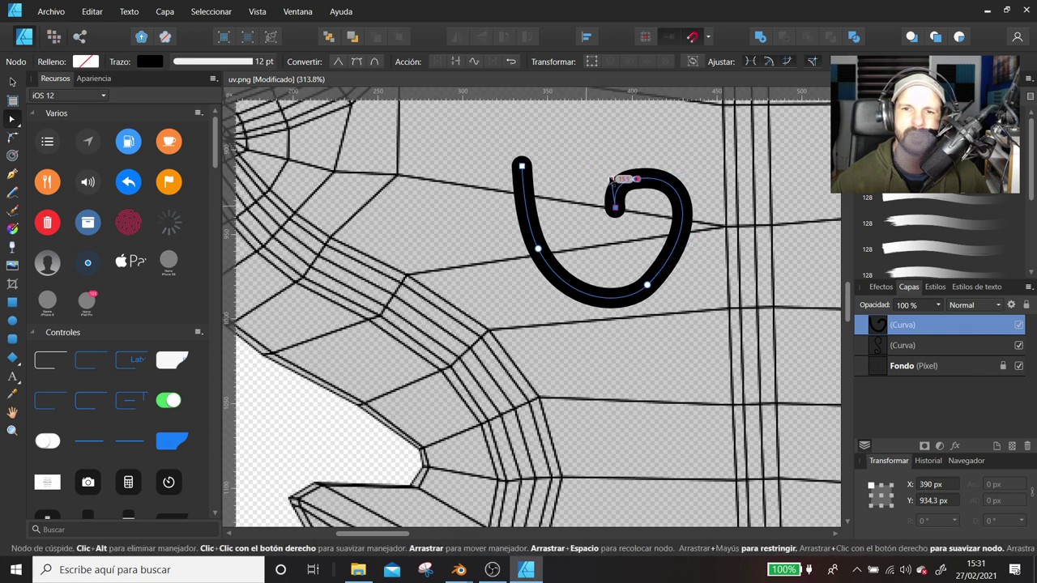
{"action": "left_click", "coordinate": [636, 145]}
{"action": "left_click", "coordinate": [615, 213]}
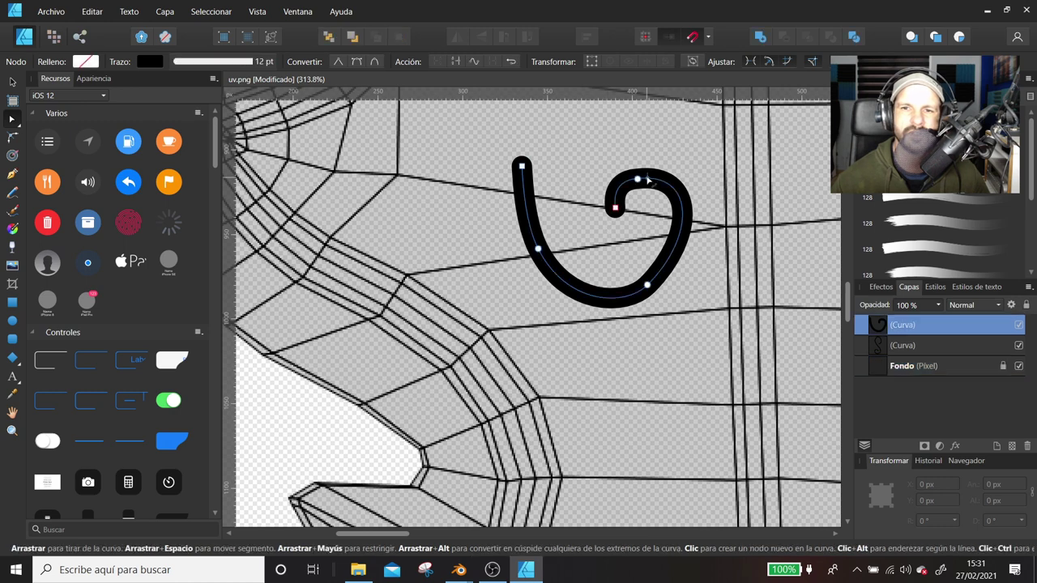
{"action": "left_click_drag", "start_coordinate": [638, 177], "coordinate": [644, 166]}
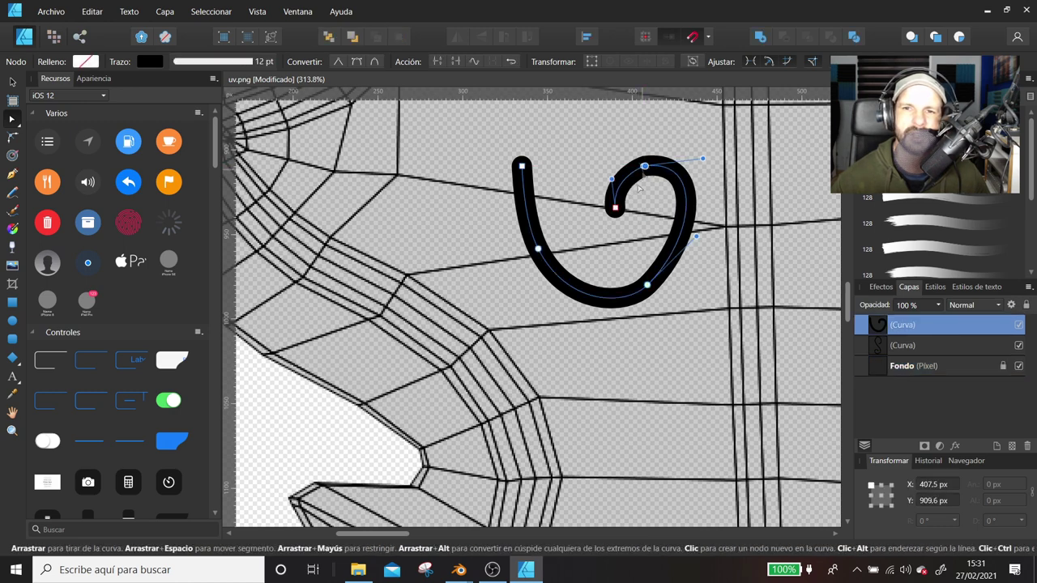
{"action": "mouse_move", "coordinate": [696, 236]}
{"action": "left_mouse_down"}
{"action": "mouse_move", "coordinate": [716, 269]}
{"action": "mouse_move", "coordinate": [717, 249]}
{"action": "left_mouse_up"}
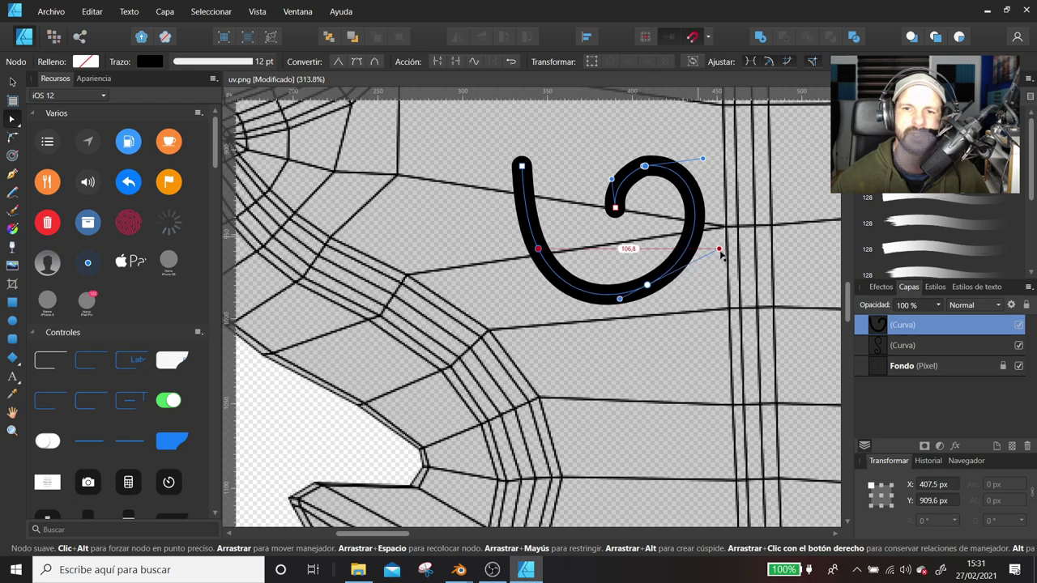
{"action": "scroll", "coordinate": [663, 306], "scroll_direction": "down", "scroll_amount": 2}
{"action": "scroll", "coordinate": [663, 307], "scroll_direction": "down", "scroll_amount": 5, "text": "ctrl"}
{"action": "scroll", "coordinate": [599, 252], "scroll_direction": "right", "scroll_amount": 2, "text": "shift"}
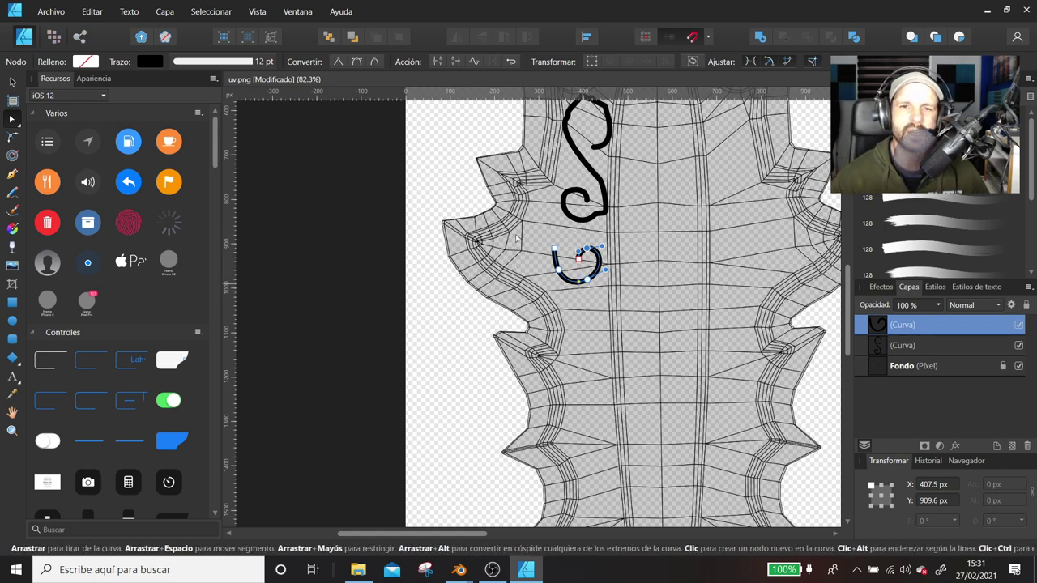
- Rotate and enlarge the small spiral to about 136.9 × 105.6 px
{"action": "left_click", "coordinate": [11, 82]}
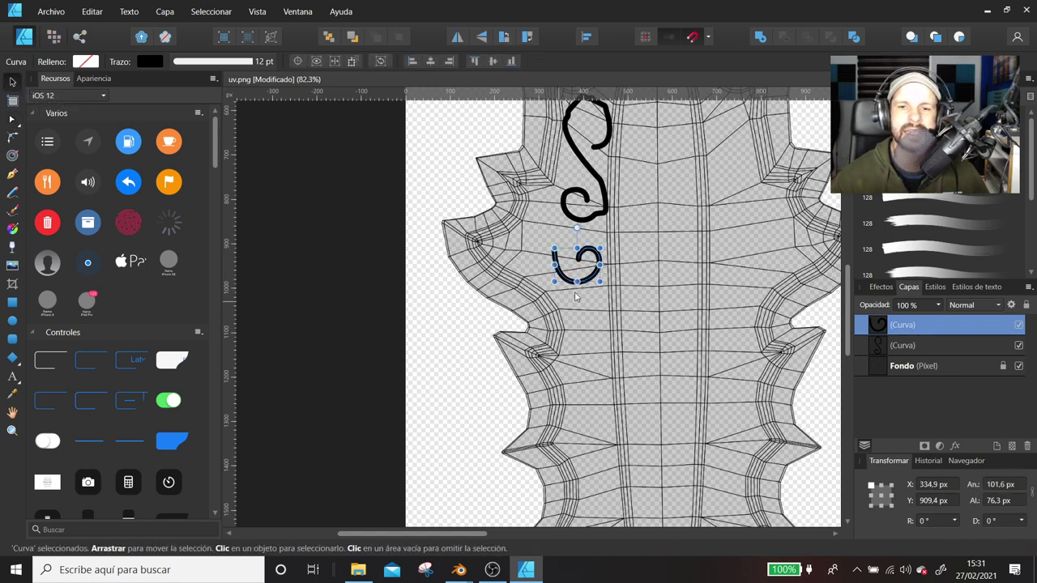
{"action": "left_click_drag", "start_coordinate": [577, 282], "coordinate": [577, 270]}
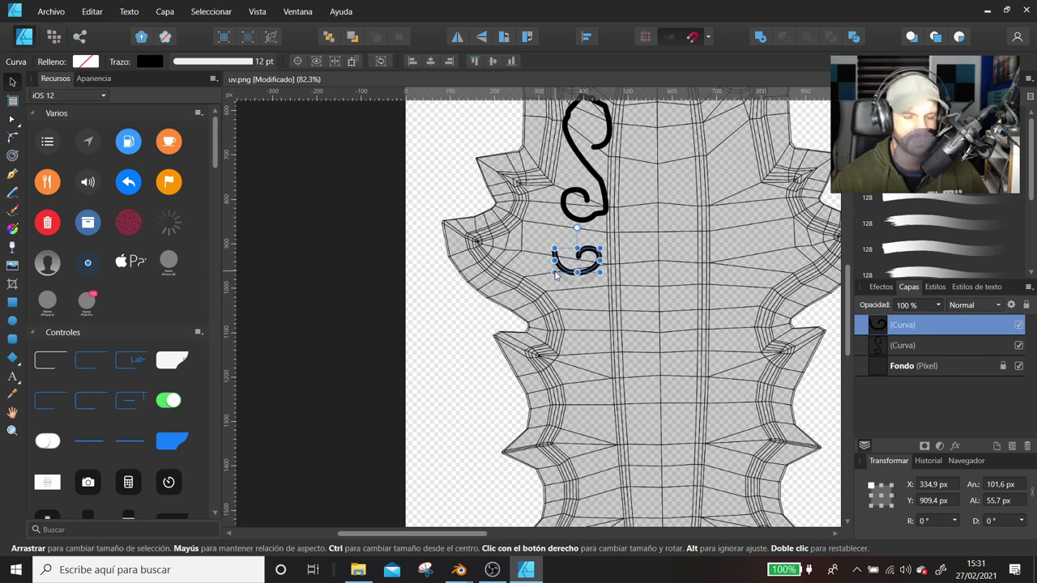
{"action": "key", "text": "ctrl+z"}
{"action": "mouse_move", "coordinate": [586, 263]}
{"action": "left_mouse_down"}
{"action": "mouse_move", "coordinate": [551, 238]}
{"action": "mouse_move", "coordinate": [575, 262]}
{"action": "mouse_move", "coordinate": [778, 255]}
{"action": "mouse_move", "coordinate": [563, 257]}
{"action": "left_mouse_up"}
{"action": "mouse_move", "coordinate": [563, 221]}
{"action": "left_mouse_down"}
{"action": "mouse_move", "coordinate": [620, 243]}
{"action": "mouse_move", "coordinate": [582, 283]}
{"action": "mouse_move", "coordinate": [583, 258]}
{"action": "mouse_move", "coordinate": [553, 236]}
{"action": "mouse_move", "coordinate": [607, 307]}
{"action": "mouse_move", "coordinate": [636, 320]}
{"action": "mouse_move", "coordinate": [586, 248]}
{"action": "left_mouse_up"}
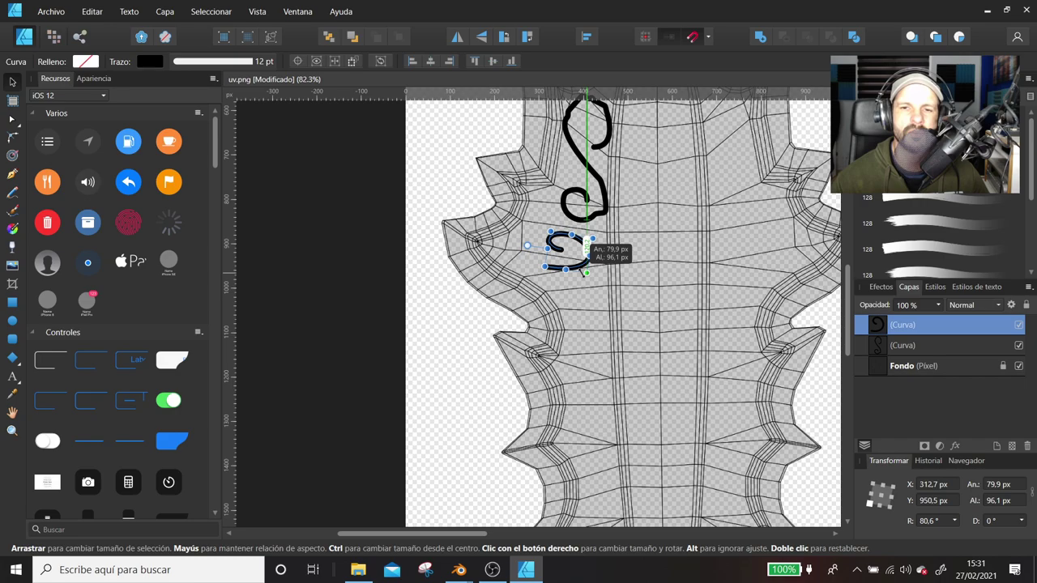
{"action": "scroll", "coordinate": [585, 272], "scroll_direction": "down", "scroll_amount": 1}
{"action": "left_click_drag", "start_coordinate": [587, 253], "coordinate": [588, 280]}
{"action": "scroll", "coordinate": [587, 278], "scroll_direction": "right", "scroll_amount": 3}
{"action": "scroll", "coordinate": [486, 243], "scroll_direction": "right", "scroll_amount": 3}
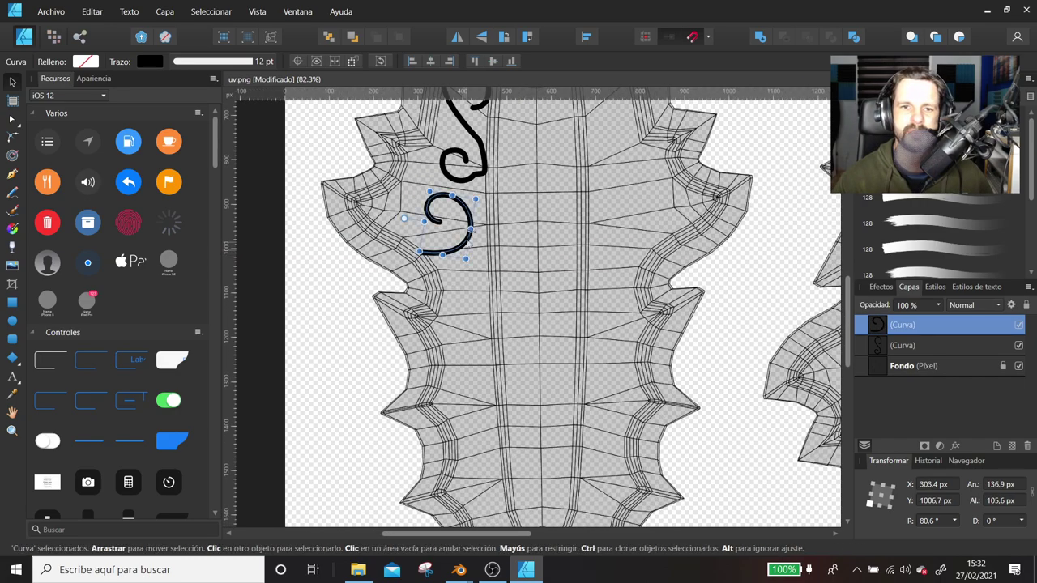
- Test horizontal and vertical flips, then duplicate the spiral and mirror the copy horizontally
{"action": "left_click", "coordinate": [457, 37]}
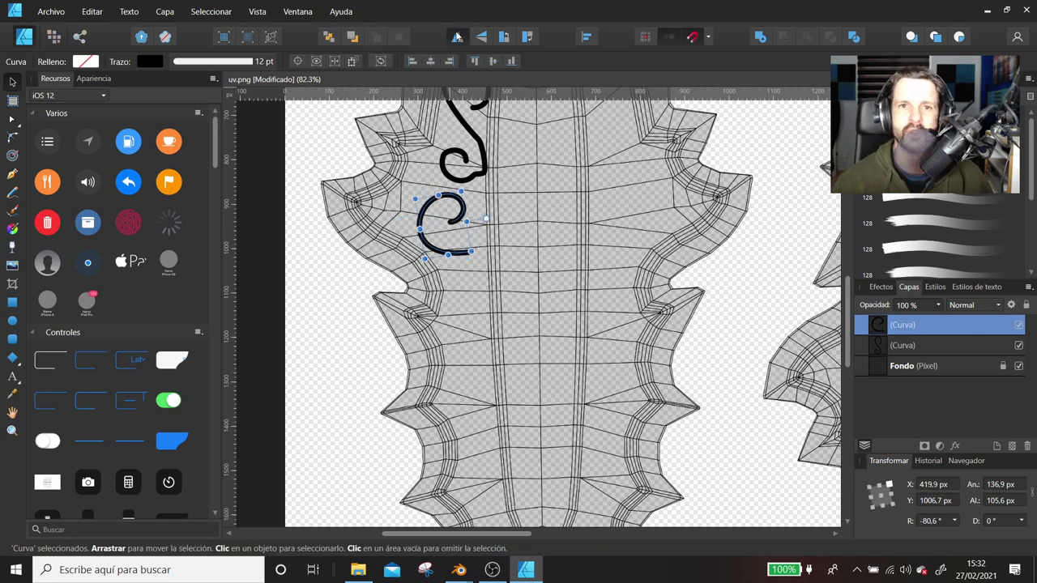
{"action": "left_click", "coordinate": [457, 37]}
{"action": "left_click", "coordinate": [483, 38]}
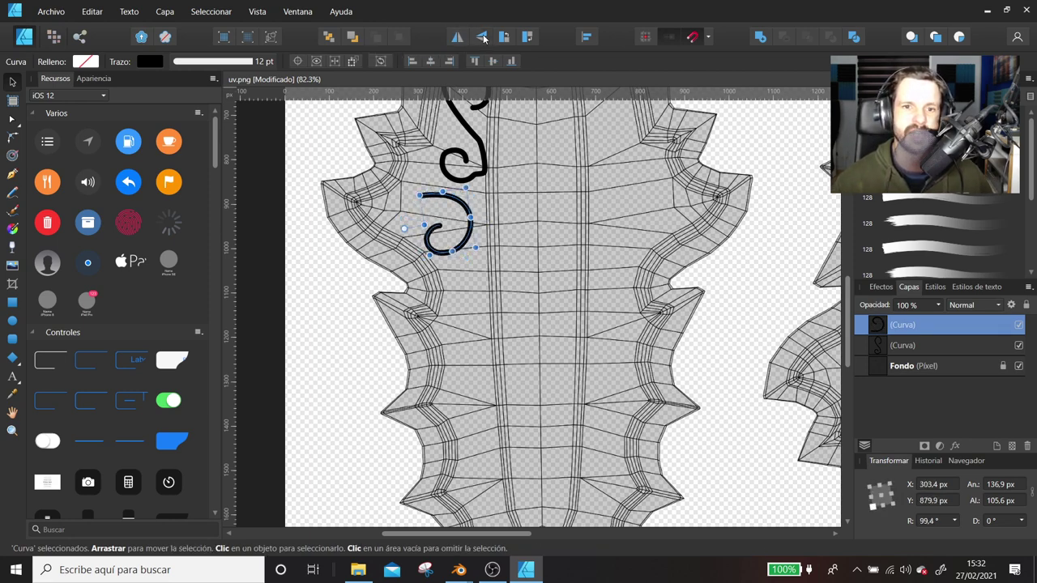
{"action": "left_click", "coordinate": [483, 37]}
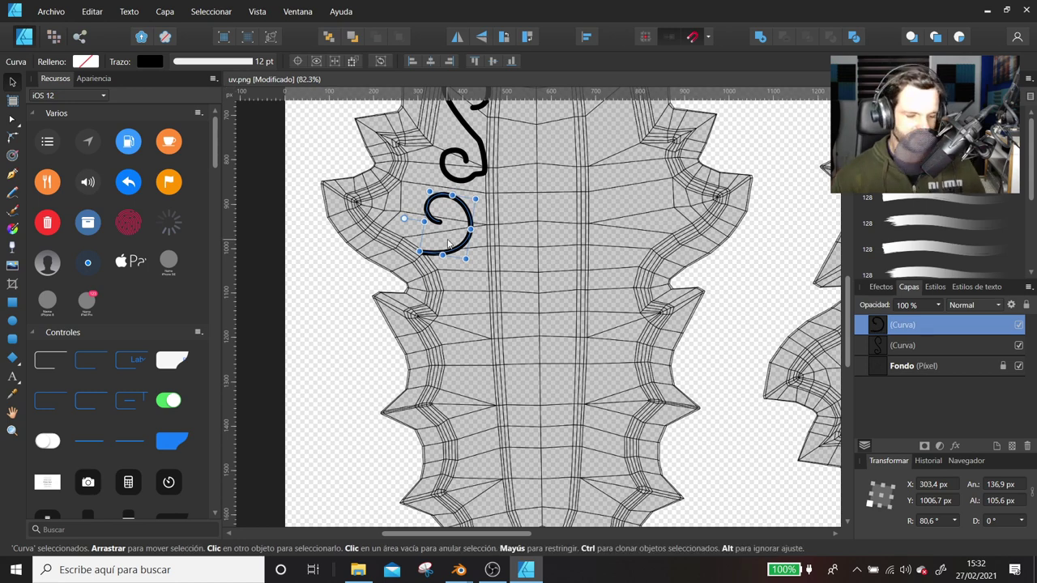
{"action": "key", "text": "ctrl+j"}
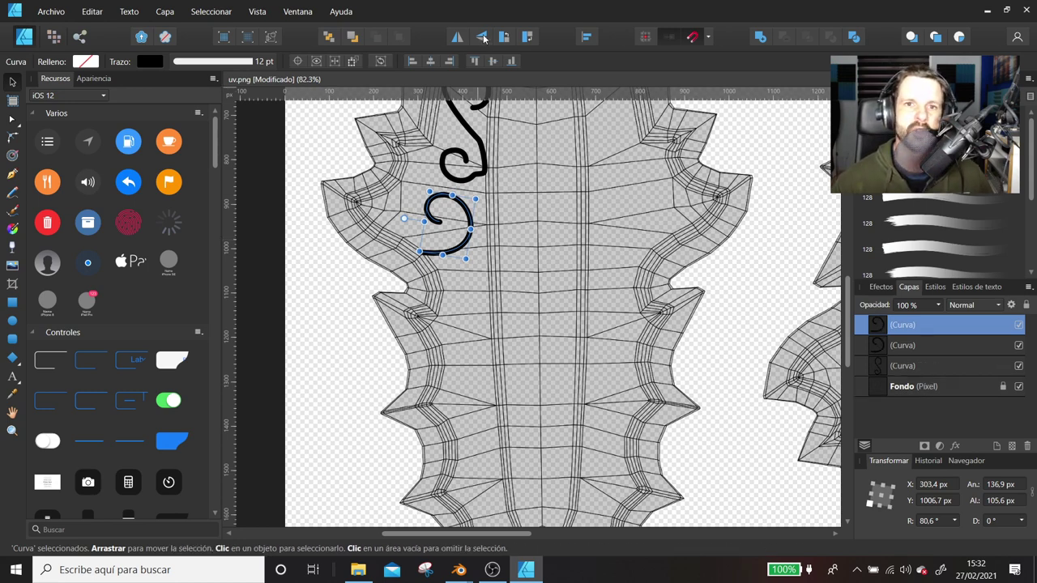
{"action": "left_click", "coordinate": [459, 37]}
- Move the mirrored spiral copy to the right, then go to the Archivo menu
{"action": "mouse_move", "coordinate": [443, 225]}
{"action": "left_mouse_down"}
{"action": "mouse_move", "coordinate": [621, 221]}
{"action": "mouse_move", "coordinate": [567, 190]}
{"action": "mouse_move", "coordinate": [577, 206]}
{"action": "mouse_move", "coordinate": [551, 217]}
{"action": "mouse_move", "coordinate": [454, 223]}
{"action": "mouse_move", "coordinate": [603, 222]}
{"action": "left_mouse_up"}
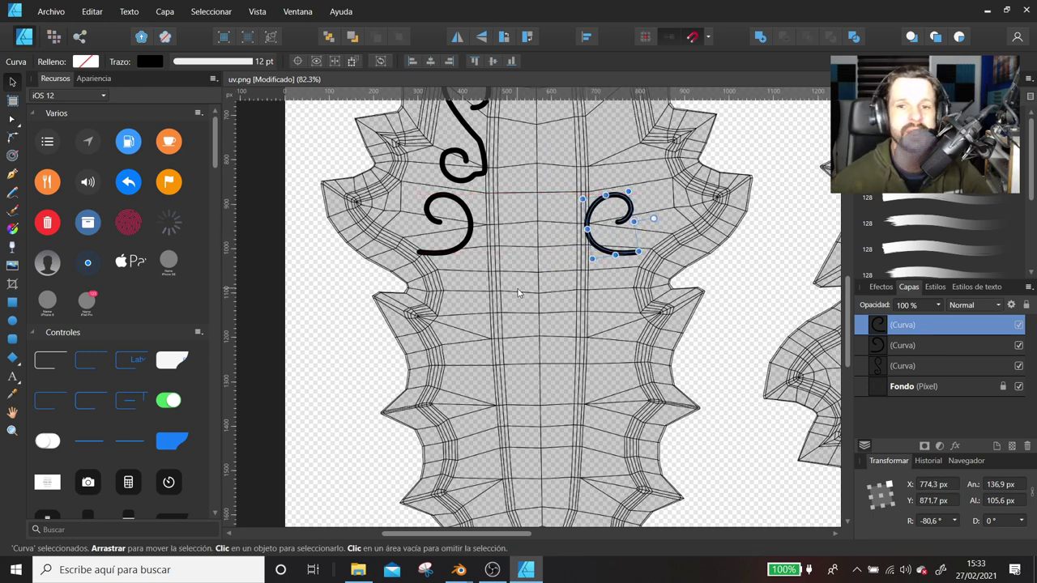
{"action": "left_click", "coordinate": [51, 11]}
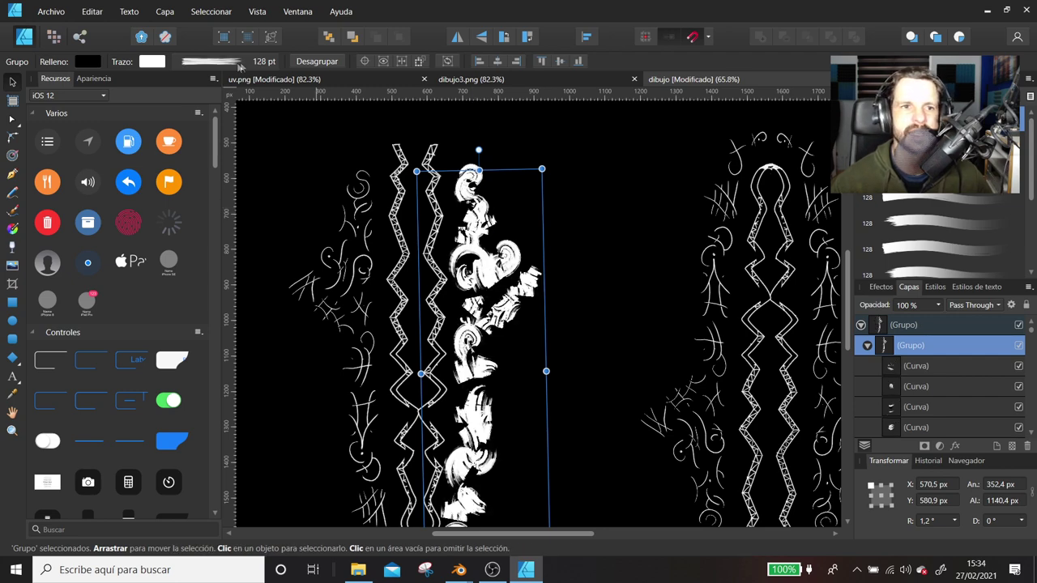
- Adjust the inner ornament group's stroke width, thinning it to 2.8 pt, then widening to 7.4 pt
{"action": "left_click", "coordinate": [239, 65]}
{"action": "left_click_drag", "start_coordinate": [255, 111], "coordinate": [204, 120]}
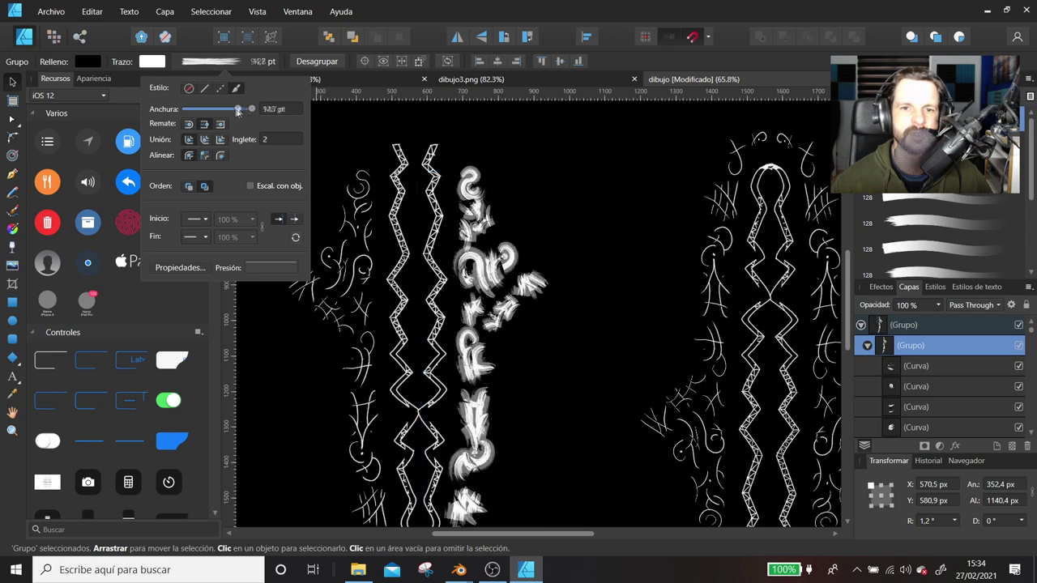
{"action": "left_click_drag", "start_coordinate": [205, 122], "coordinate": [212, 122]}
{"action": "scroll", "coordinate": [492, 243], "scroll_direction": "up", "scroll_amount": 5, "text": "ctrl"}
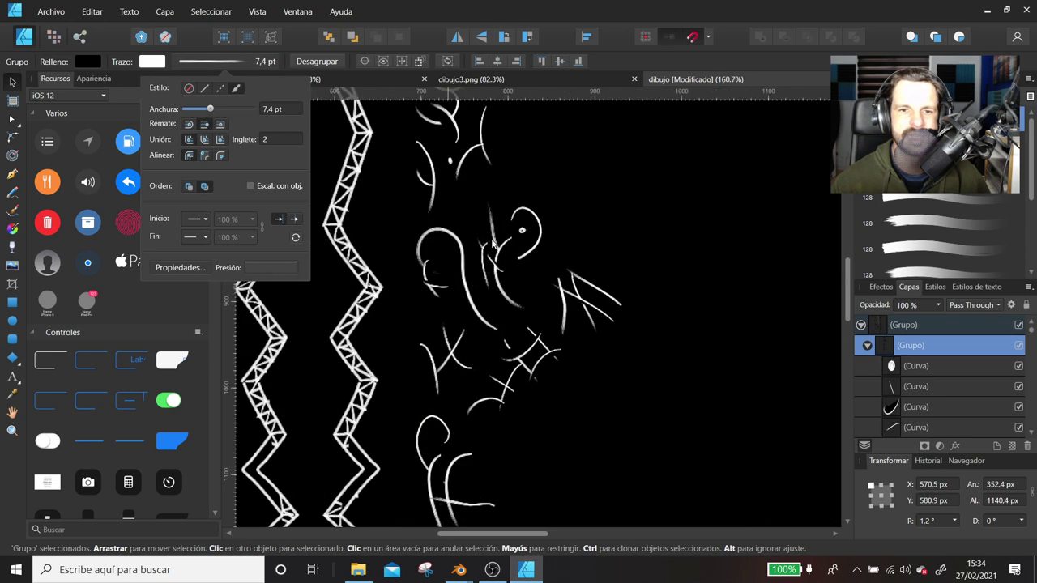
{"action": "scroll", "coordinate": [492, 242], "scroll_direction": "up", "scroll_amount": 1, "text": "ctrl"}
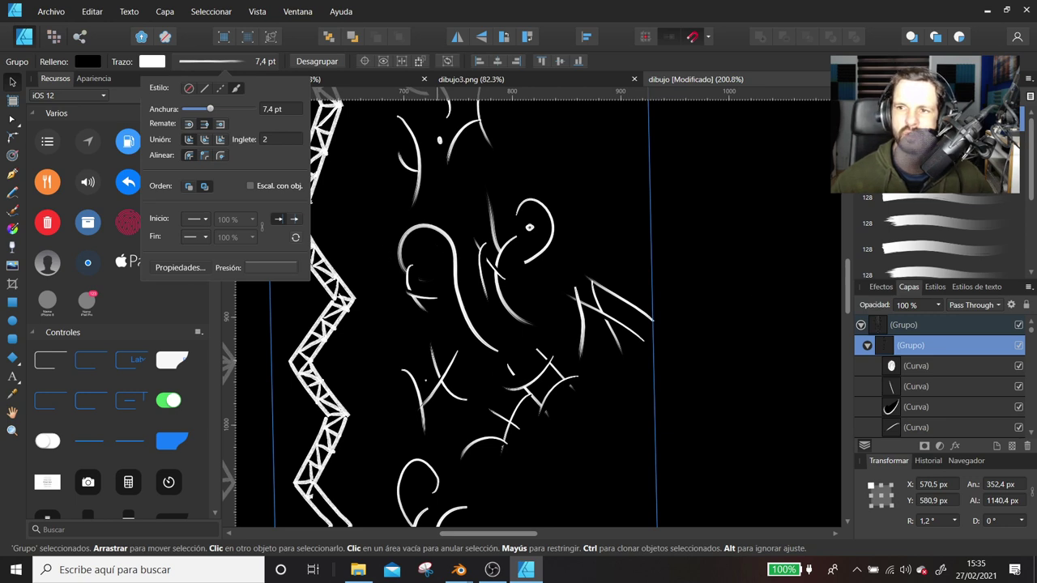
- Apply a textured 64 pt brush from a different brush category to the group's strokes
{"action": "left_click", "coordinate": [923, 97]}
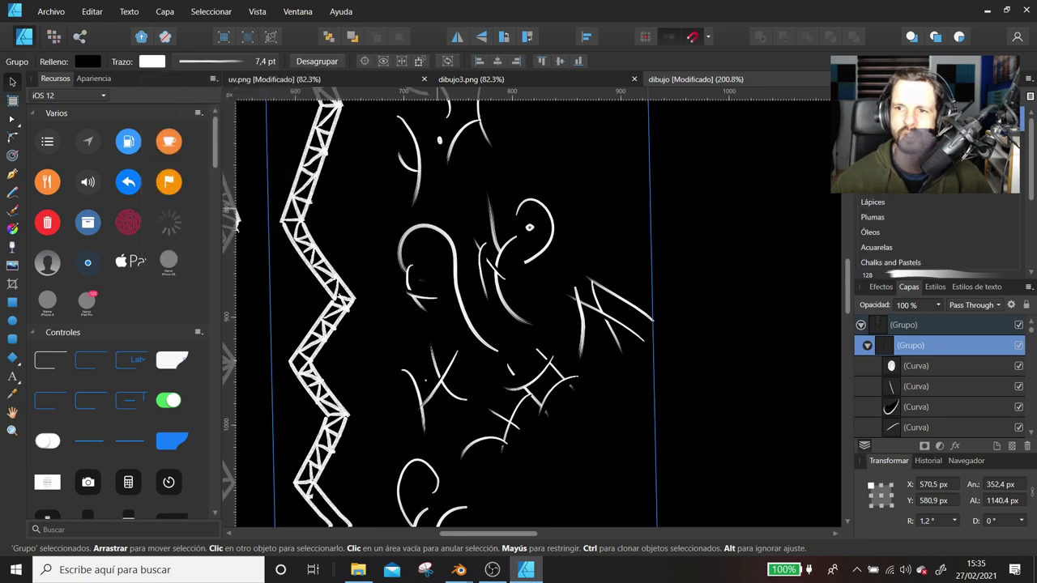
{"action": "left_click", "coordinate": [890, 263]}
{"action": "double_click", "coordinate": [948, 222]}
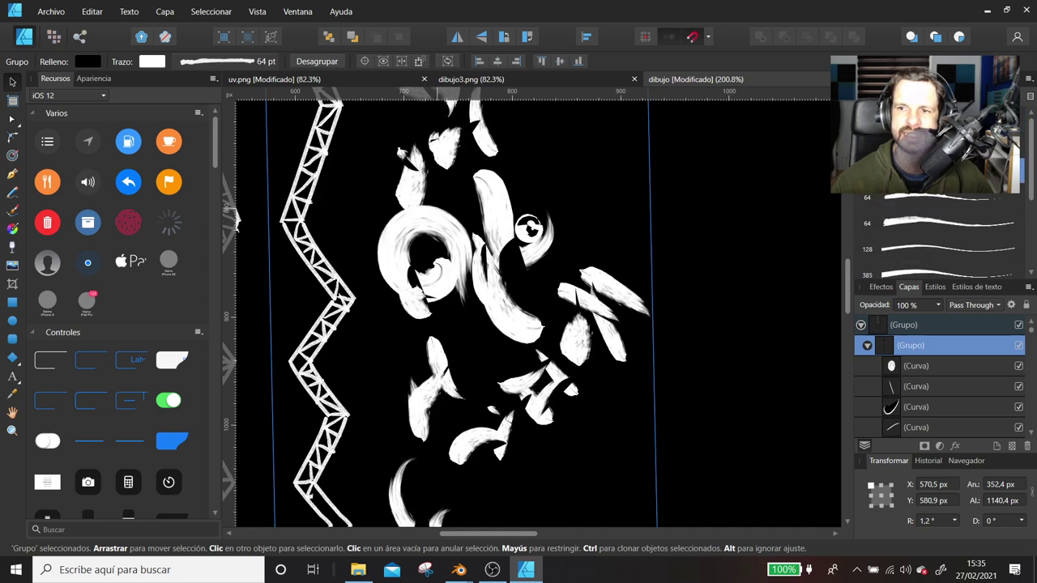
{"action": "left_click", "coordinate": [714, 95]}
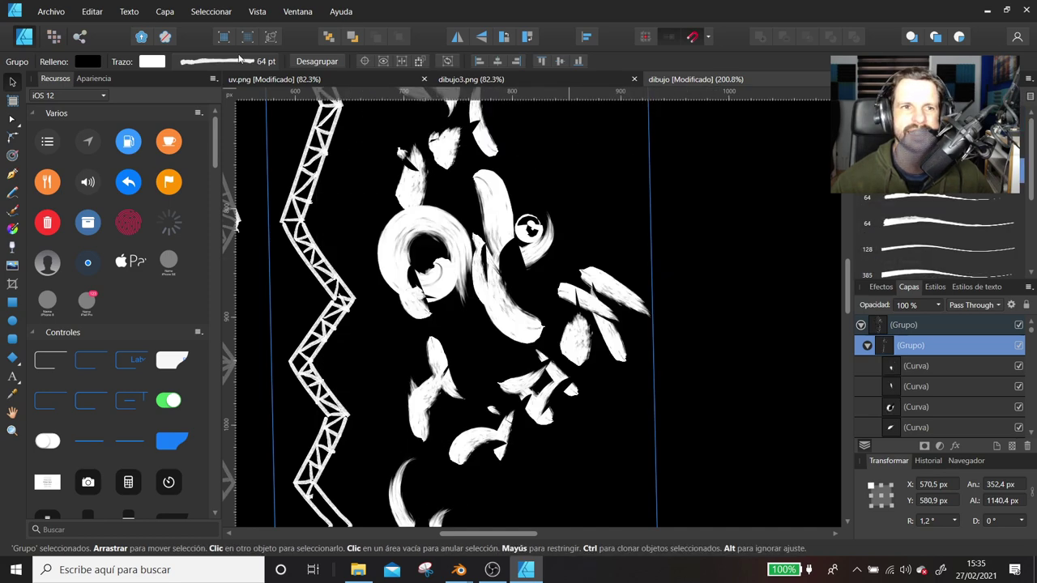
- Start thinning the textured brush strokes toward fine lines
{"action": "left_click", "coordinate": [249, 61]}
{"action": "mouse_move", "coordinate": [244, 111]}
{"action": "left_mouse_down"}
{"action": "mouse_move", "coordinate": [206, 122]}
{"action": "mouse_move", "coordinate": [218, 119]}
{"action": "left_mouse_up"}
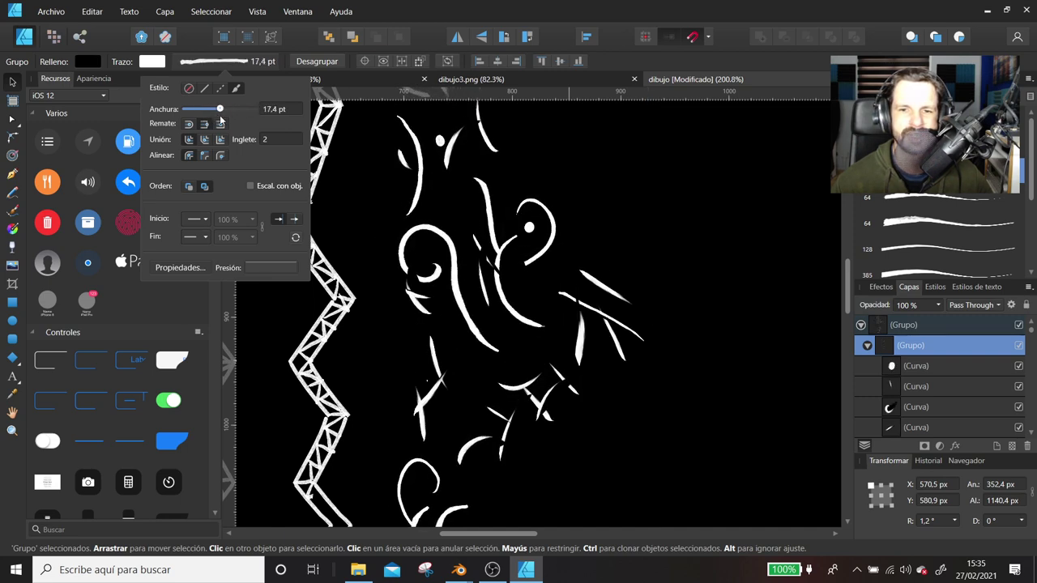
{"action": "scroll", "coordinate": [369, 256], "scroll_direction": "down", "scroll_amount": 2, "text": "ctrl"}
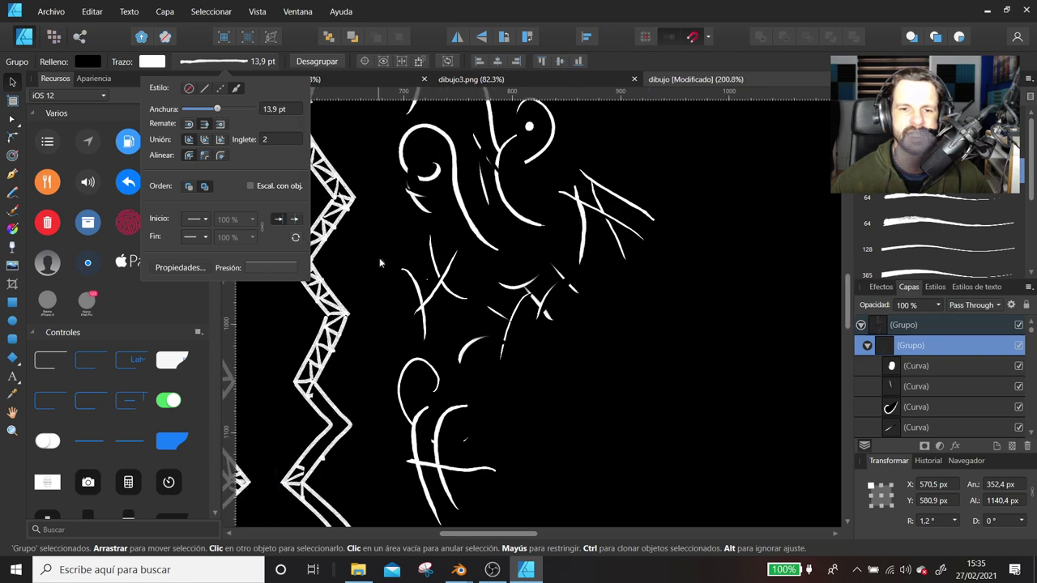
{"action": "scroll", "coordinate": [500, 254], "scroll_direction": "down", "scroll_amount": 4, "text": "ctrl"}
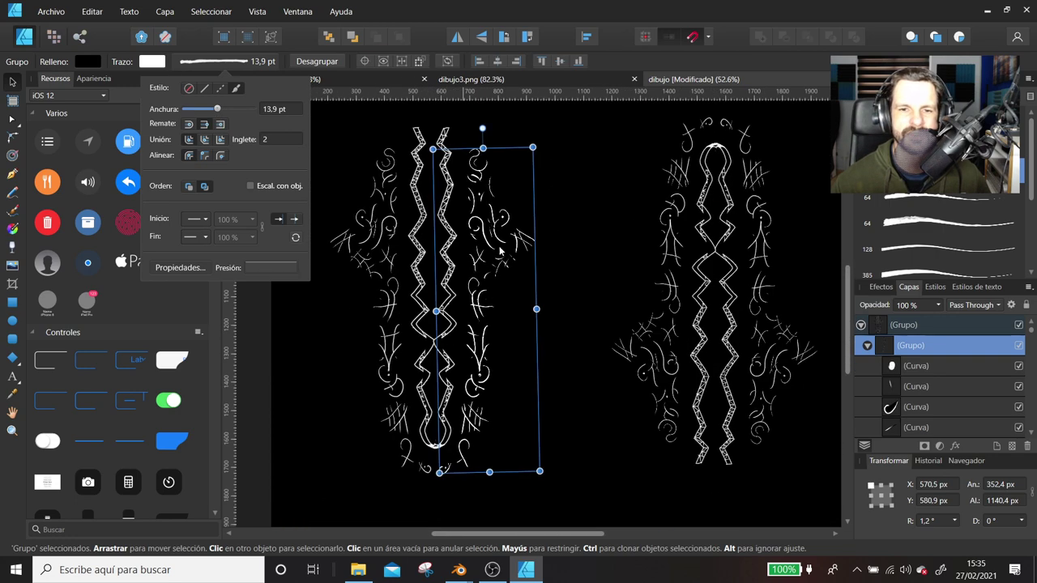
{"action": "scroll", "coordinate": [500, 252], "scroll_direction": "up", "scroll_amount": 1}
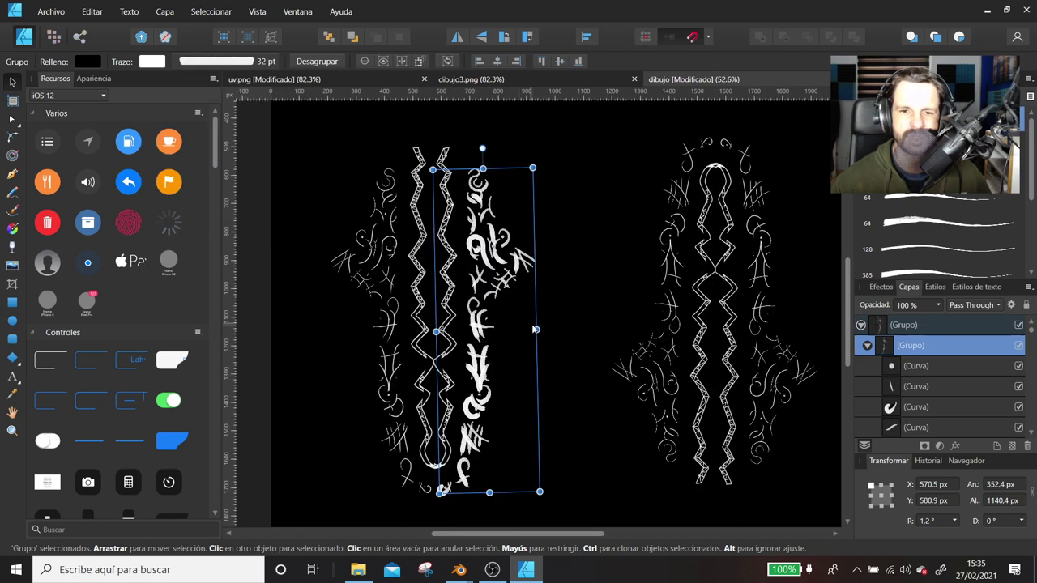
{"action": "scroll", "coordinate": [525, 224], "scroll_direction": "up", "scroll_amount": 2}
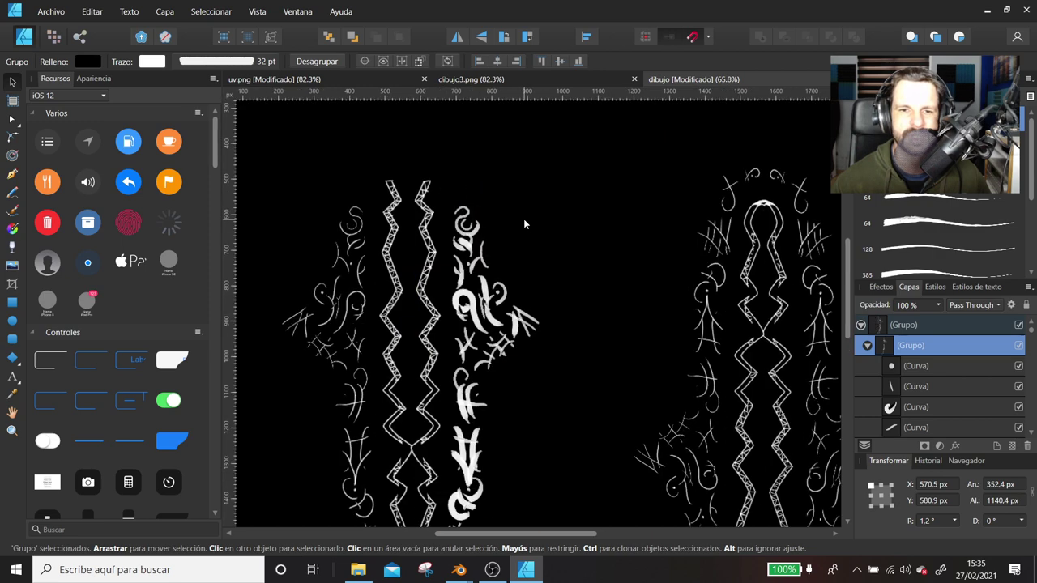
{"action": "scroll", "coordinate": [525, 223], "scroll_direction": "up", "scroll_amount": 4, "text": "ctrl"}
- Reduce the stroke width to 16.7 pt, then select the right-hand drawing's group
{"action": "left_click", "coordinate": [259, 64]}
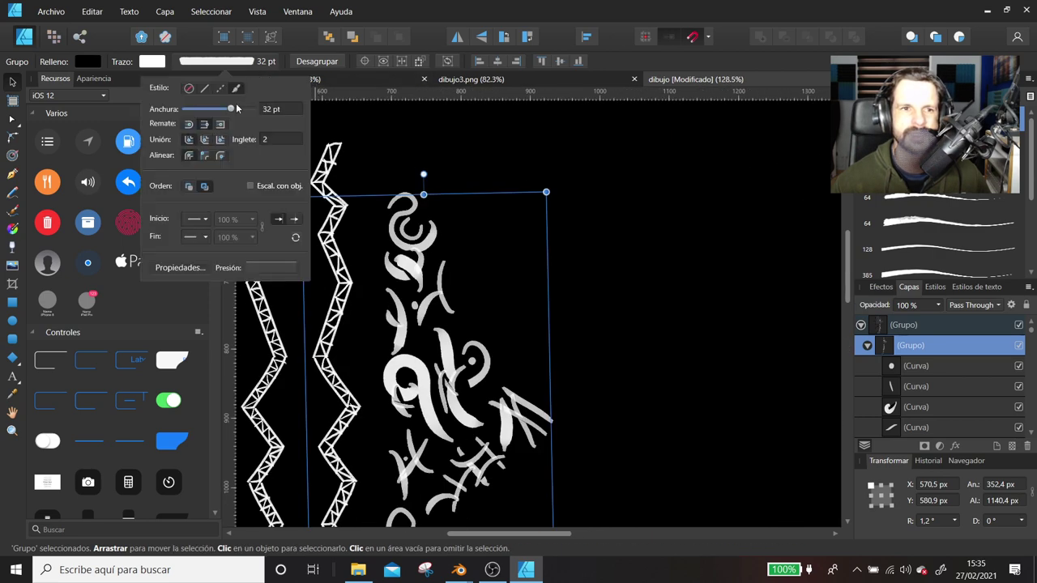
{"action": "left_click_drag", "start_coordinate": [232, 108], "coordinate": [220, 108]}
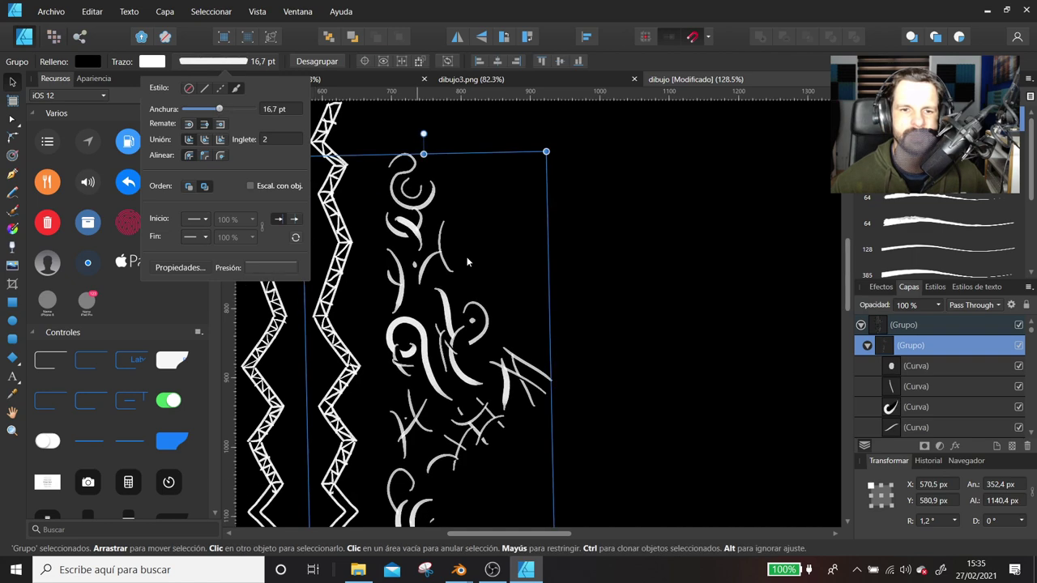
{"action": "scroll", "coordinate": [604, 204], "scroll_direction": "down", "scroll_amount": 5}
{"action": "scroll", "coordinate": [604, 204], "scroll_direction": "down", "scroll_amount": 2}
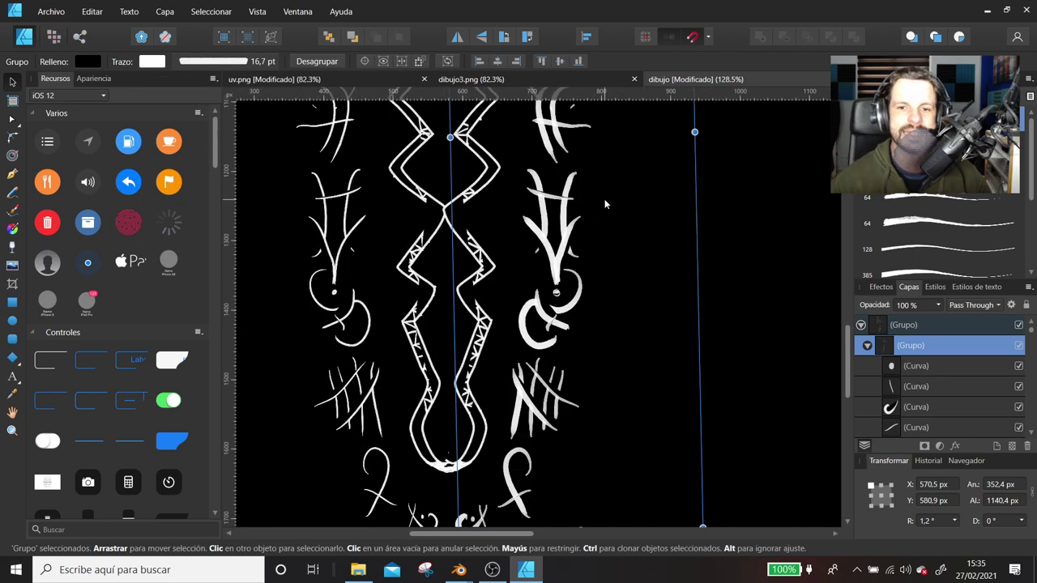
{"action": "scroll", "coordinate": [605, 204], "scroll_direction": "down", "scroll_amount": 2}
{"action": "scroll", "coordinate": [605, 204], "scroll_direction": "up", "scroll_amount": 1}
{"action": "scroll", "coordinate": [604, 204], "scroll_direction": "up", "scroll_amount": 2}
{"action": "scroll", "coordinate": [605, 204], "scroll_direction": "up", "scroll_amount": 1}
{"action": "scroll", "coordinate": [605, 204], "scroll_direction": "up", "scroll_amount": 1}
{"action": "scroll", "coordinate": [605, 204], "scroll_direction": "down", "scroll_amount": 1}
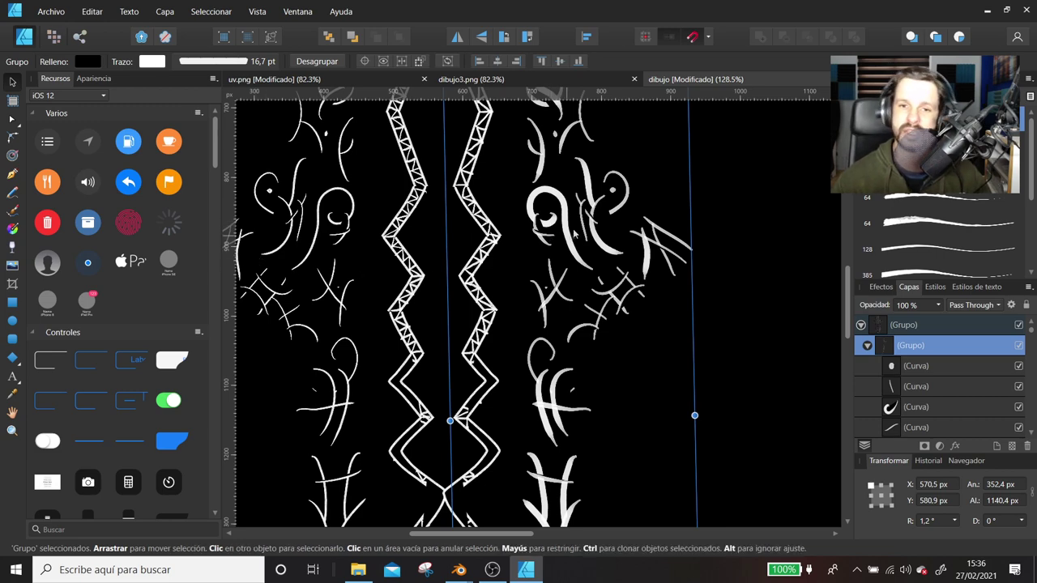
{"action": "scroll", "coordinate": [572, 231], "scroll_direction": "down", "scroll_amount": 3}
{"action": "scroll", "coordinate": [572, 231], "scroll_direction": "down", "scroll_amount": 1}
{"action": "scroll", "coordinate": [572, 231], "scroll_direction": "down", "scroll_amount": 5, "text": "ctrl"}
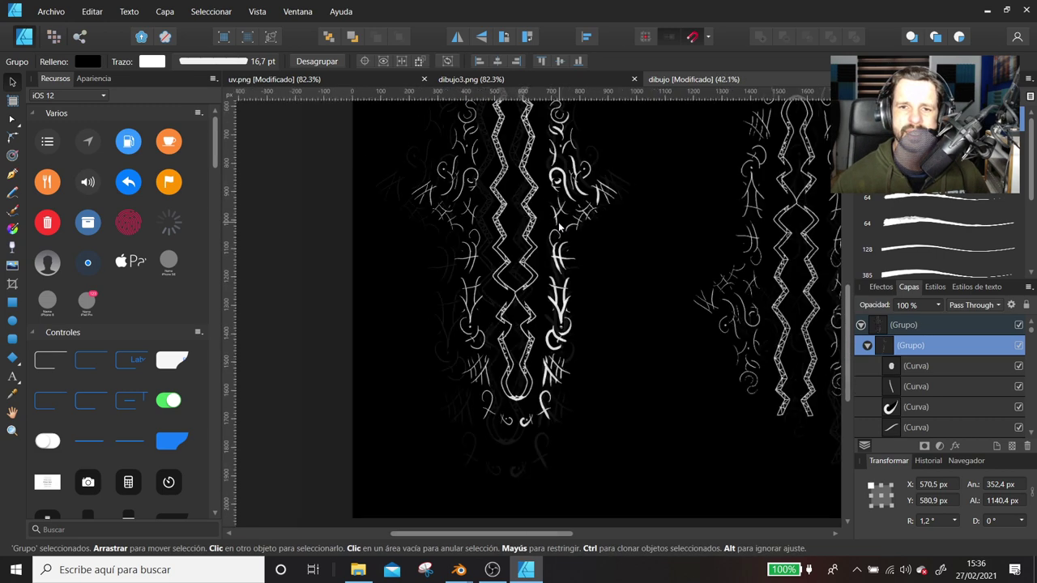
{"action": "scroll", "coordinate": [535, 219], "scroll_direction": "right", "scroll_amount": 2}
{"action": "left_click", "coordinate": [512, 212]}
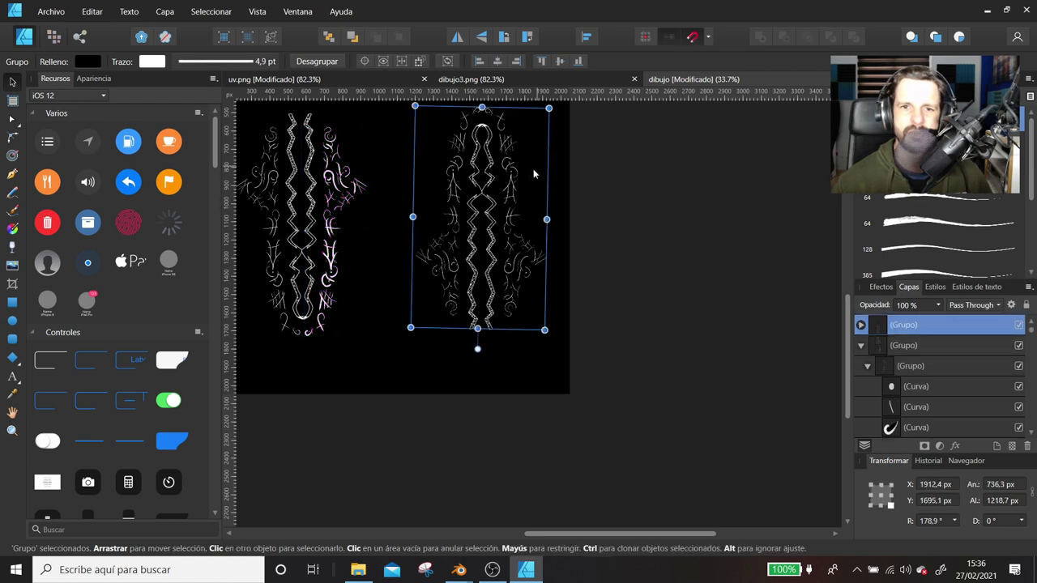
- Select the right drawing's inner ornament group through its curves and the layers list
{"action": "left_click", "coordinate": [504, 203]}
{"action": "left_click", "coordinate": [499, 215]}
{"action": "double_click", "coordinate": [498, 217]}
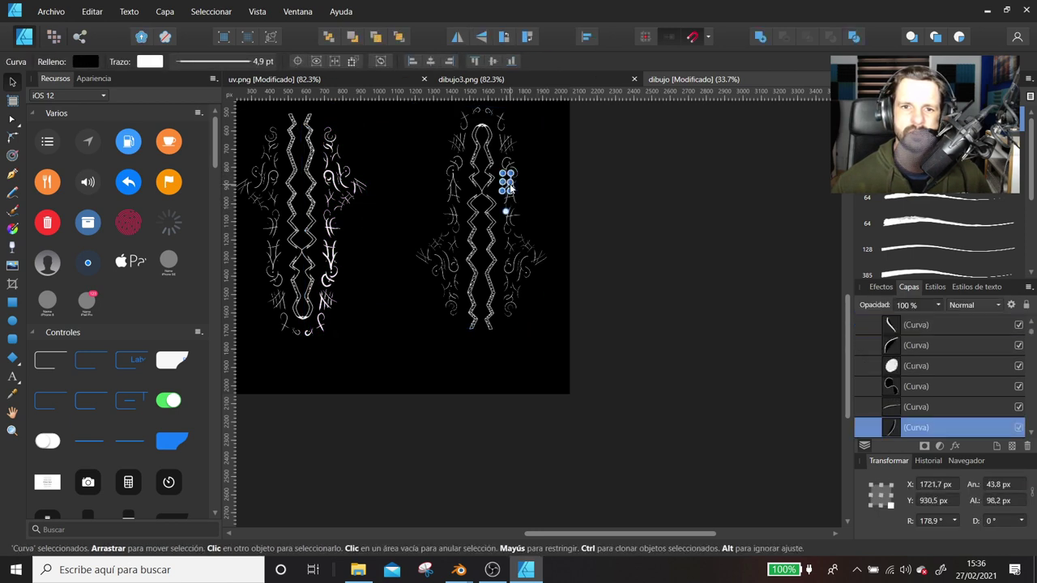
{"action": "left_click", "coordinate": [517, 270]}
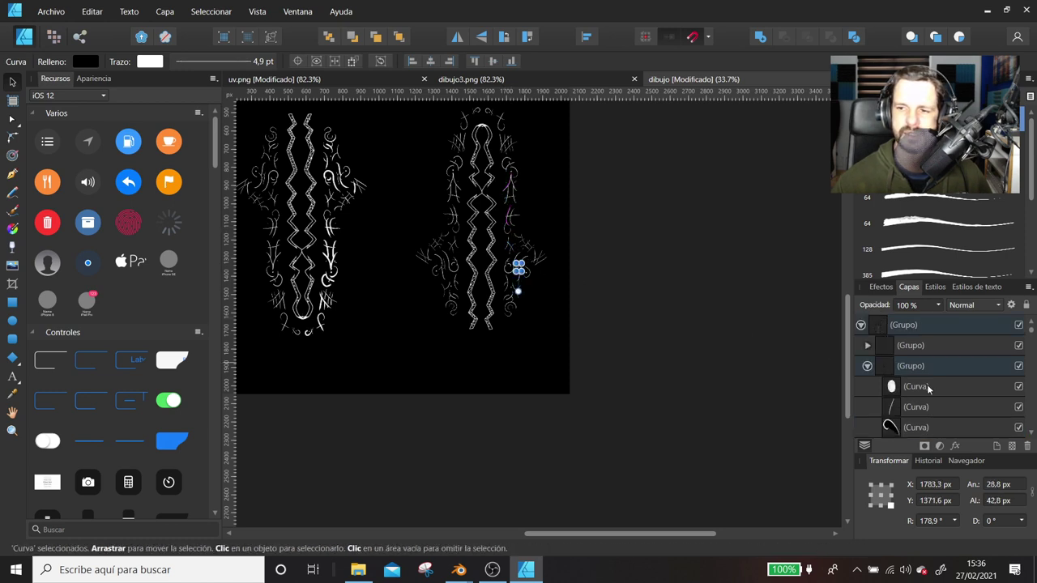
{"action": "left_click", "coordinate": [916, 366]}
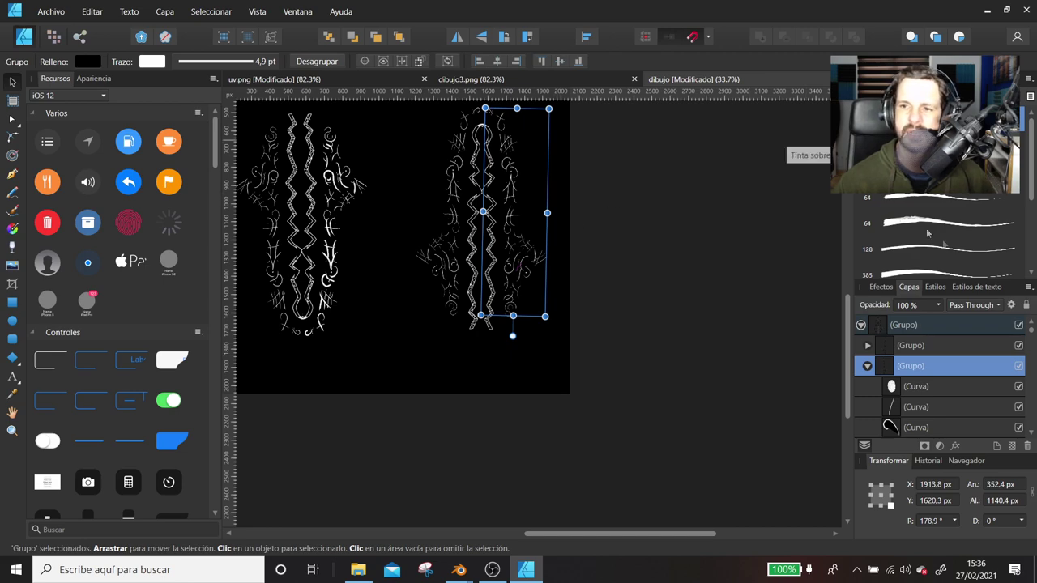
- Apply the 128 pt Tinta plana seca 01 brush to the group and close the brush editor
{"action": "scroll", "coordinate": [925, 257], "scroll_direction": "down", "scroll_amount": 2}
{"action": "scroll", "coordinate": [925, 257], "scroll_direction": "down", "scroll_amount": 1}
{"action": "scroll", "coordinate": [926, 257], "scroll_direction": "down", "scroll_amount": 2}
{"action": "scroll", "coordinate": [925, 257], "scroll_direction": "up", "scroll_amount": 1}
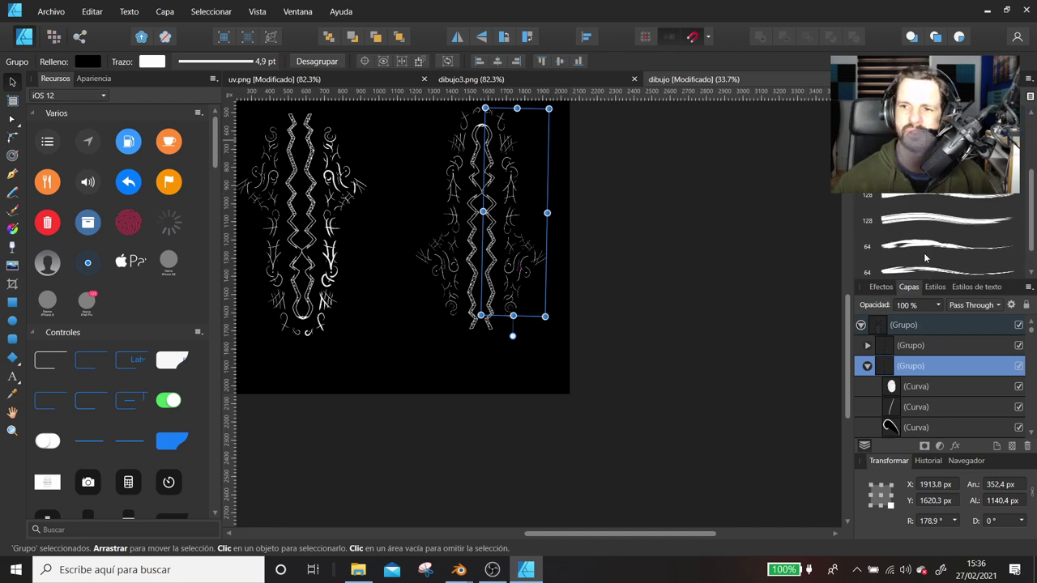
{"action": "double_click", "coordinate": [925, 194]}
{"action": "left_click", "coordinate": [711, 92]}
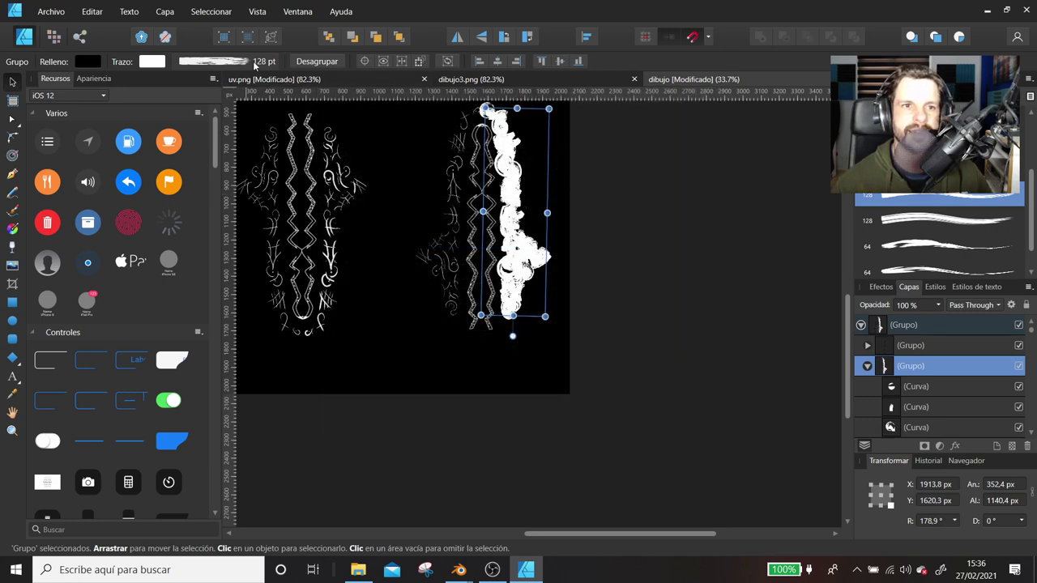
{"action": "left_click", "coordinate": [255, 63]}
{"action": "left_click_drag", "start_coordinate": [251, 113], "coordinate": [225, 114]}
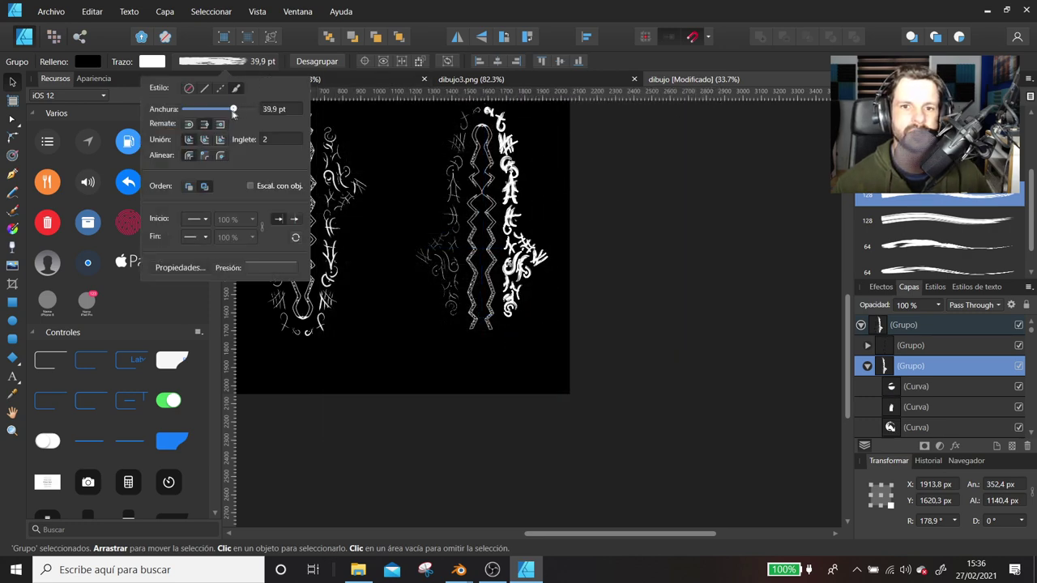
{"action": "scroll", "coordinate": [539, 222], "scroll_direction": "up", "scroll_amount": 2, "text": "ctrl"}
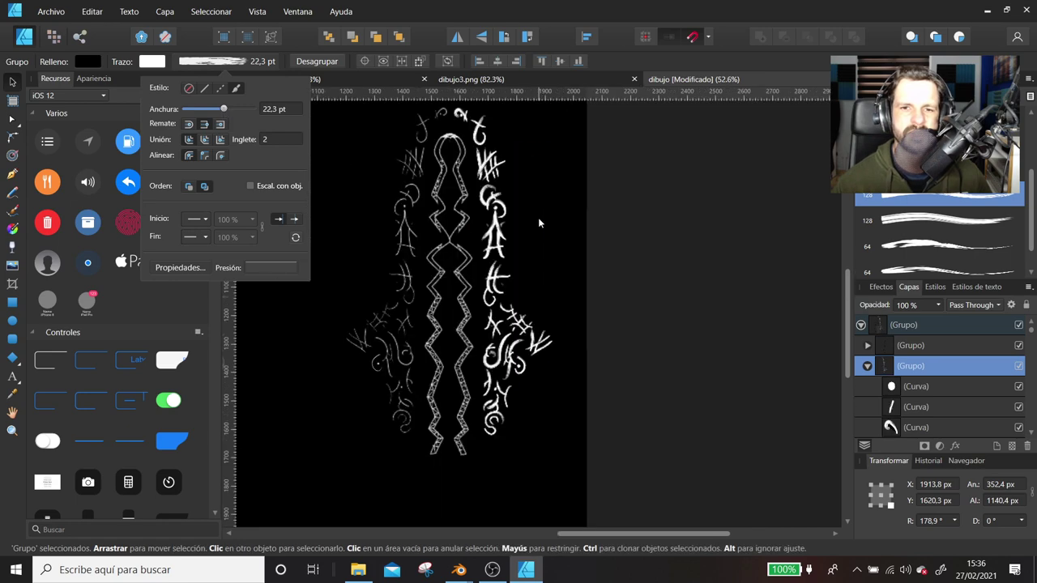
{"action": "scroll", "coordinate": [539, 222], "scroll_direction": "up", "scroll_amount": 2, "text": "ctrl"}
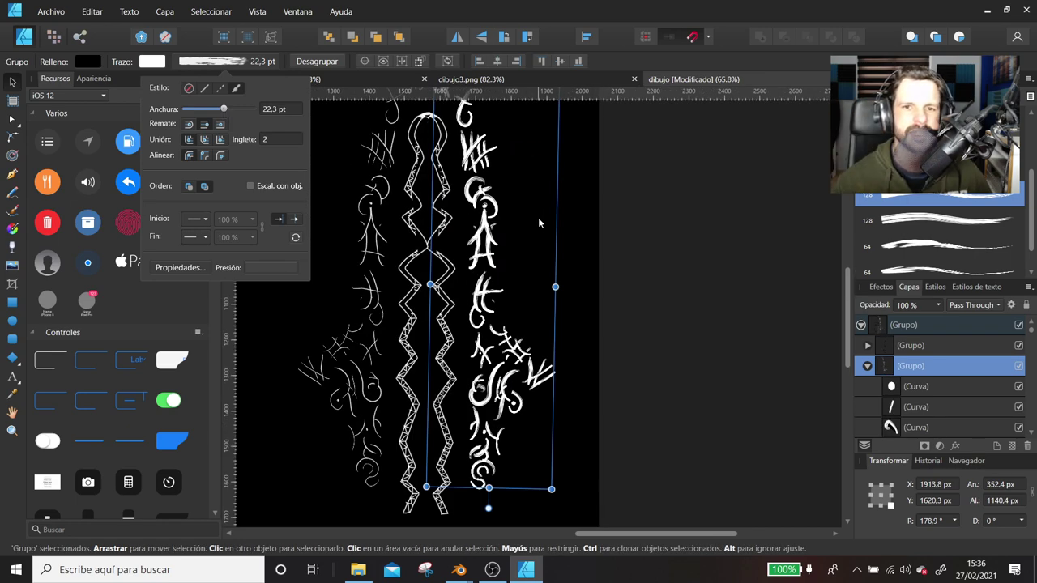
{"action": "scroll", "coordinate": [541, 264], "scroll_direction": "left", "scroll_amount": 5}
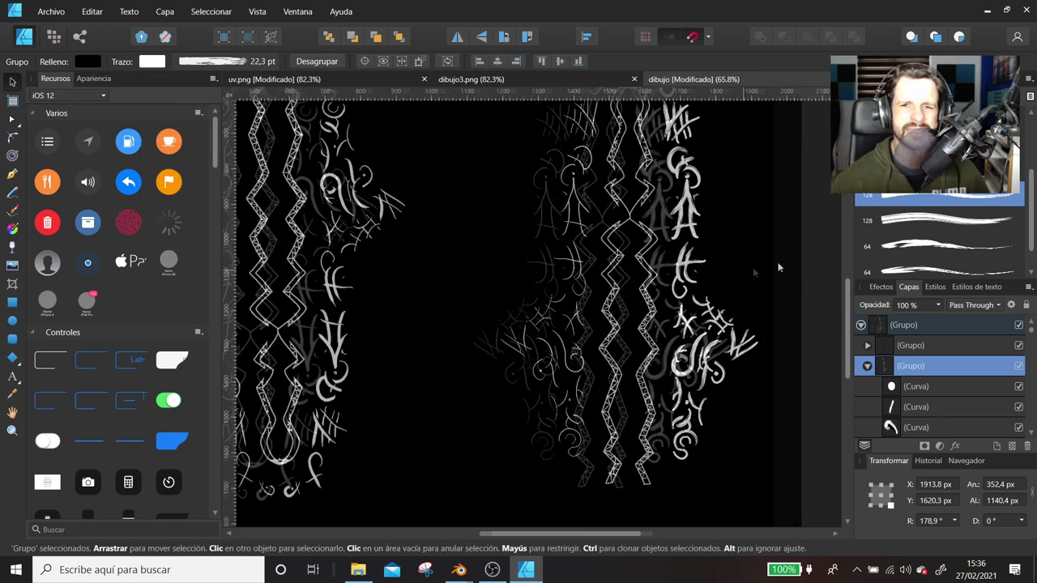
{"action": "scroll", "coordinate": [588, 284], "scroll_direction": "down", "scroll_amount": 1}
{"action": "scroll", "coordinate": [587, 283], "scroll_direction": "up", "scroll_amount": 1}
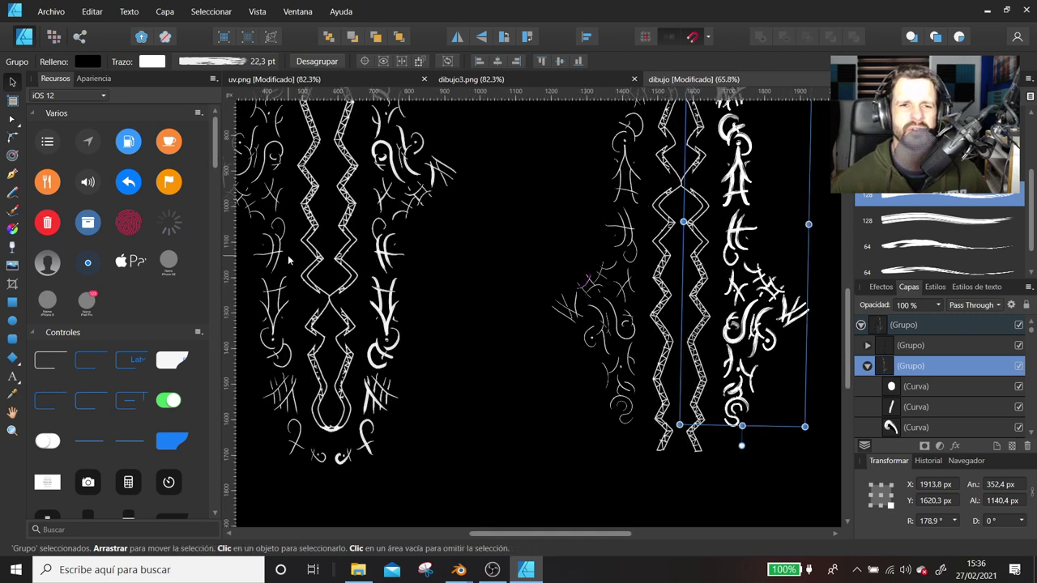
{"action": "left_click", "coordinate": [600, 299]}
{"action": "right_click", "coordinate": [600, 298]}
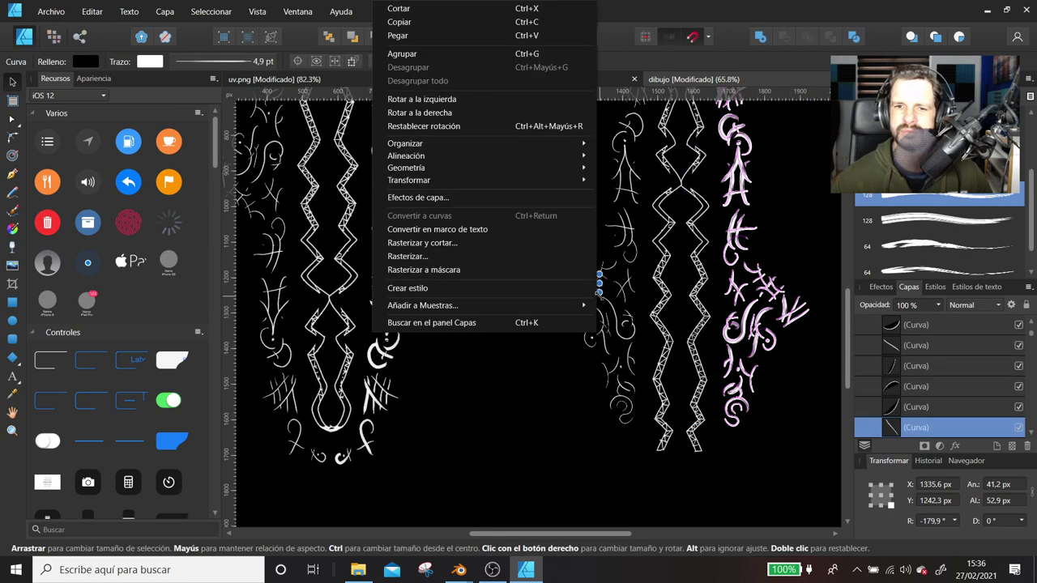
{"action": "left_click", "coordinate": [501, 423]}
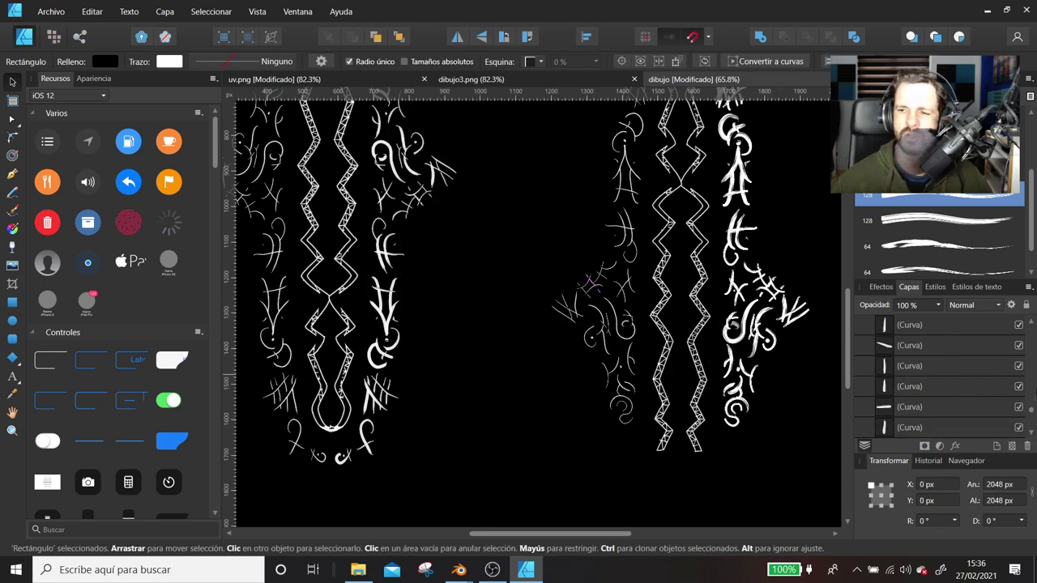
{"action": "left_click", "coordinate": [901, 387]}
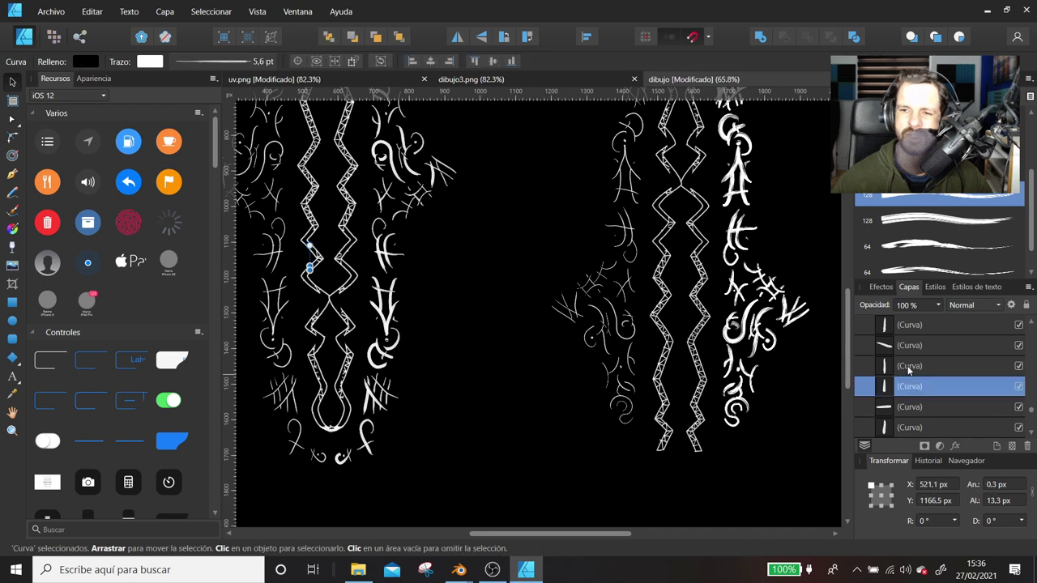
{"action": "left_click", "coordinate": [909, 367]}
{"action": "scroll", "coordinate": [1028, 405], "scroll_direction": "down", "scroll_amount": 3}
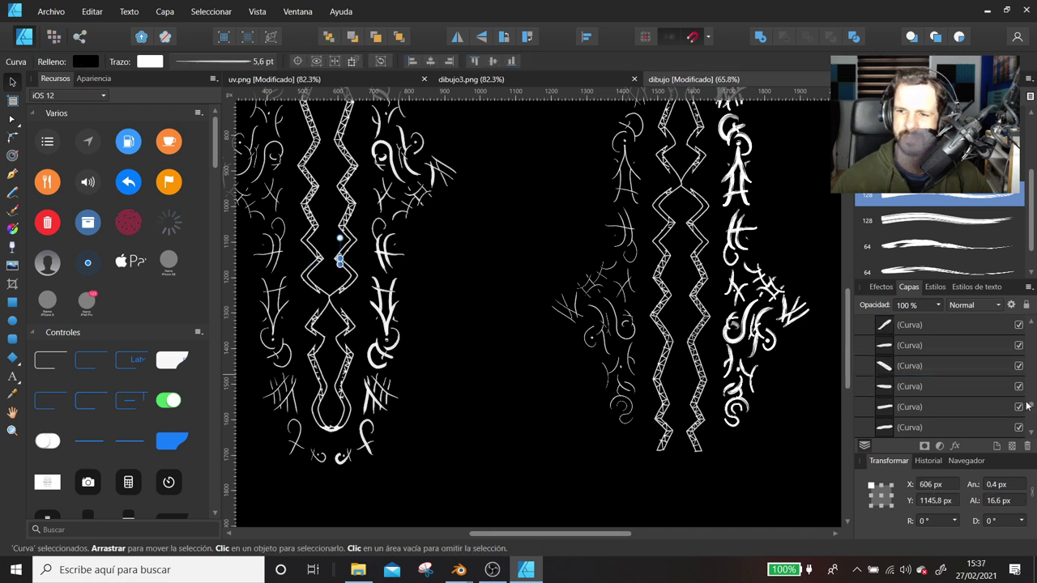
{"action": "left_click_drag", "start_coordinate": [1031, 369], "coordinate": [1032, 324]}
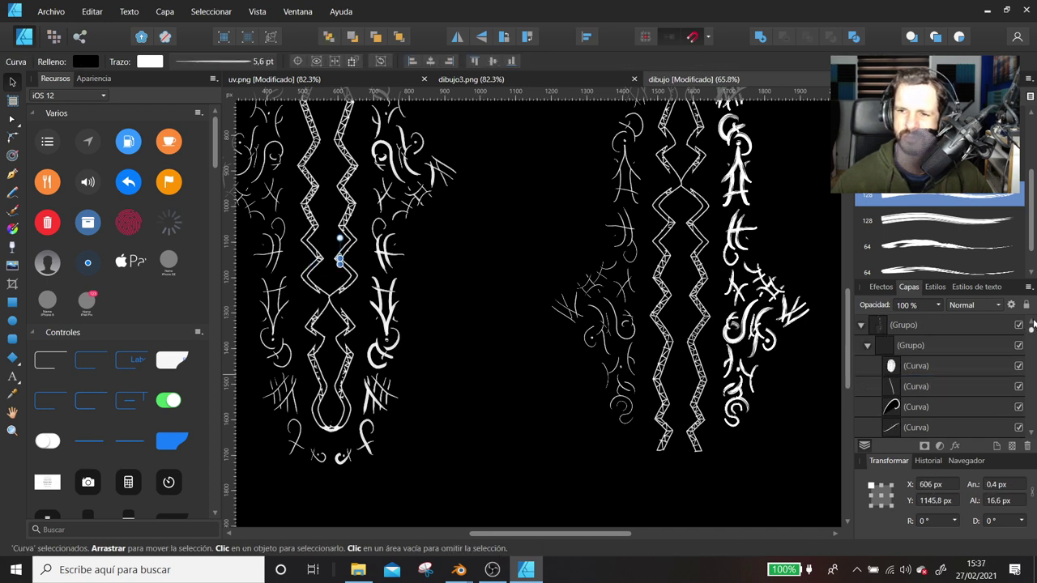
{"action": "left_click", "coordinate": [869, 345]}
{"action": "left_click", "coordinate": [869, 367]}
{"action": "scroll", "coordinate": [934, 408], "scroll_direction": "down", "scroll_amount": 3}
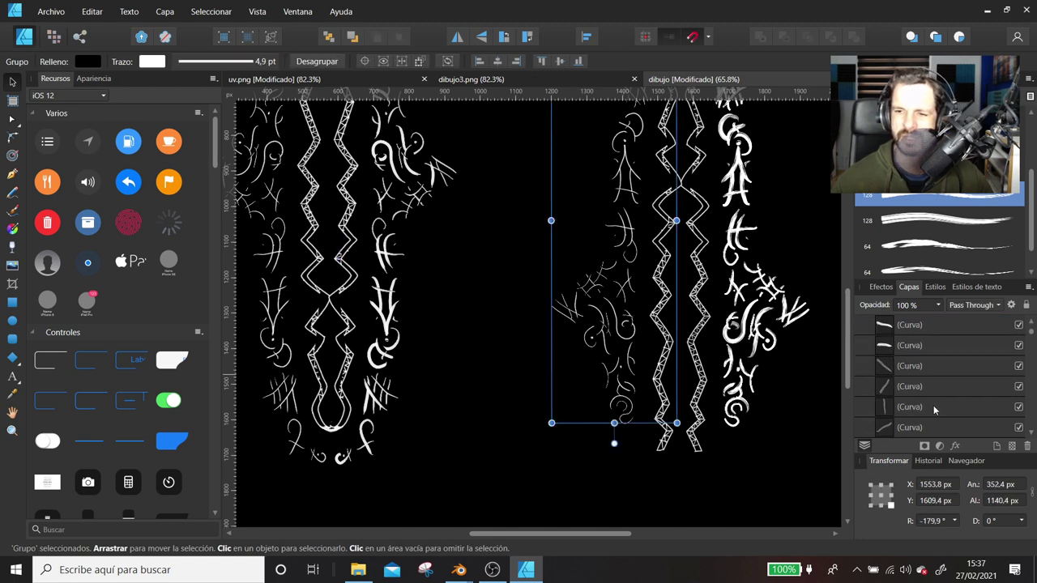
{"action": "left_click", "coordinate": [867, 326]}
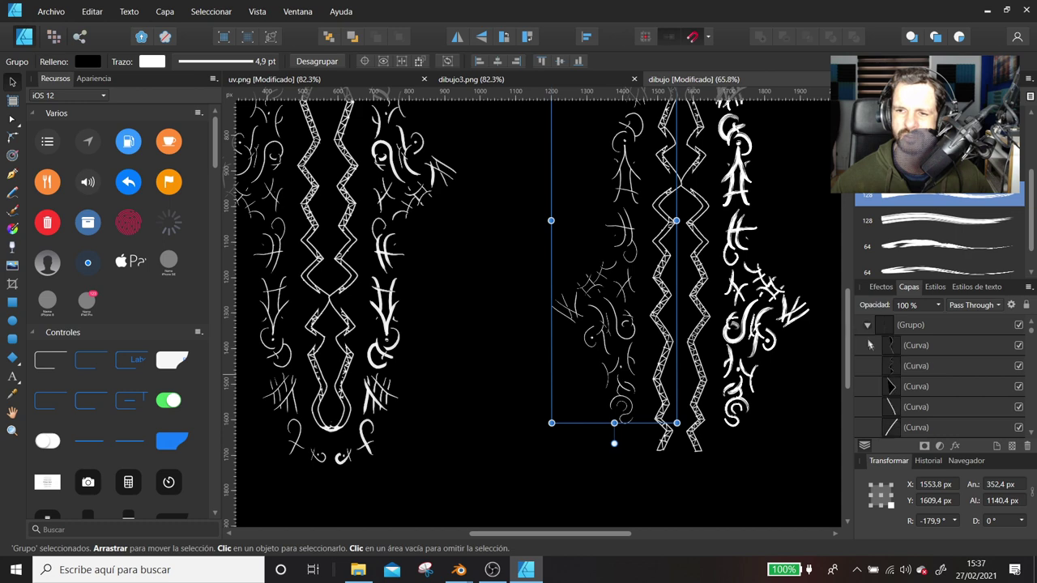
{"action": "left_click", "coordinate": [875, 331]}
{"action": "left_click", "coordinate": [867, 326]}
{"action": "left_click", "coordinate": [912, 346]}
{"action": "left_click", "coordinate": [912, 367]}
{"action": "left_click", "coordinate": [911, 386]}
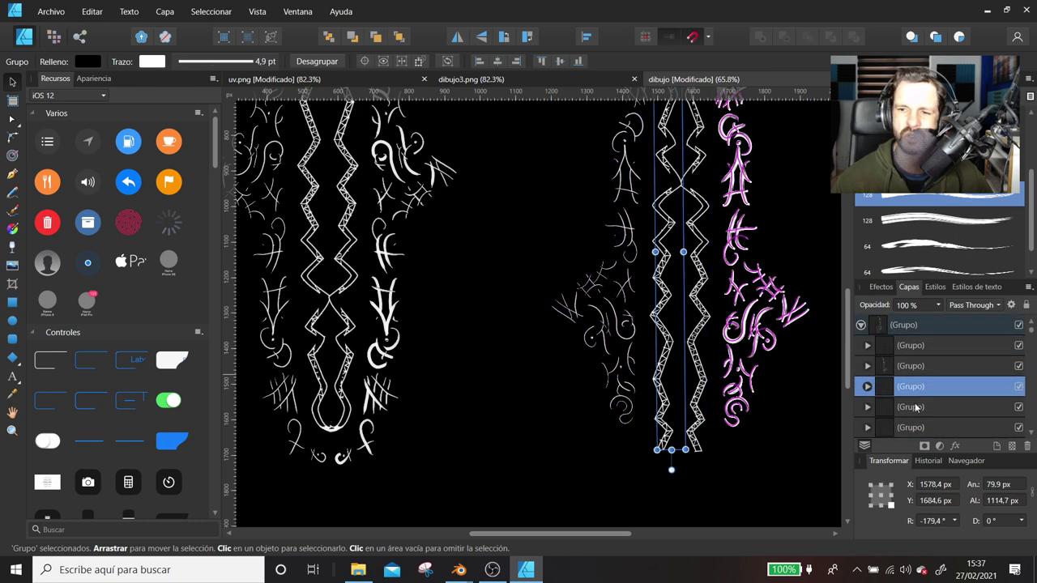
{"action": "left_click", "coordinate": [916, 408]}
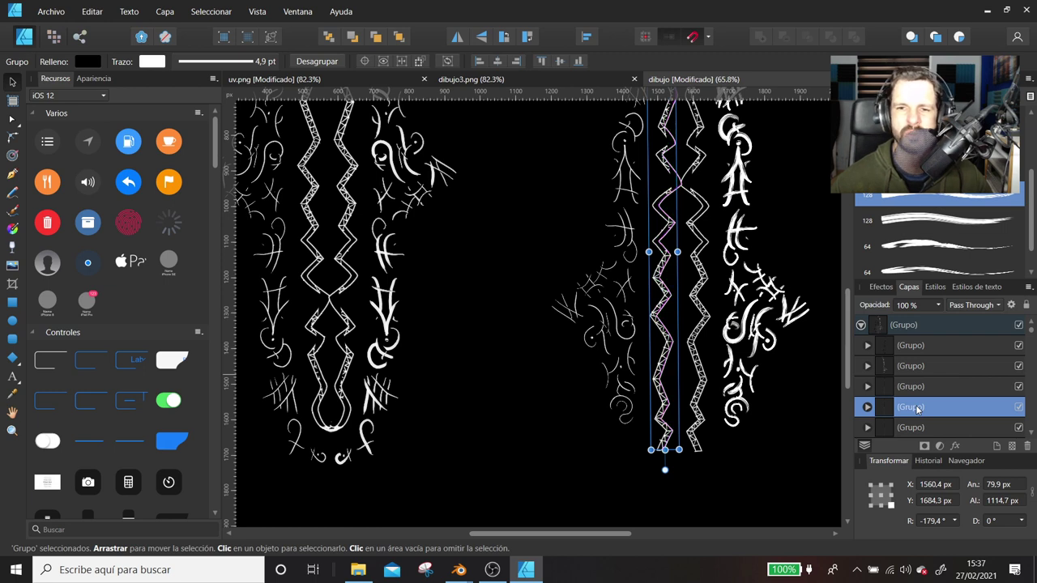
{"action": "left_click", "coordinate": [924, 353]}
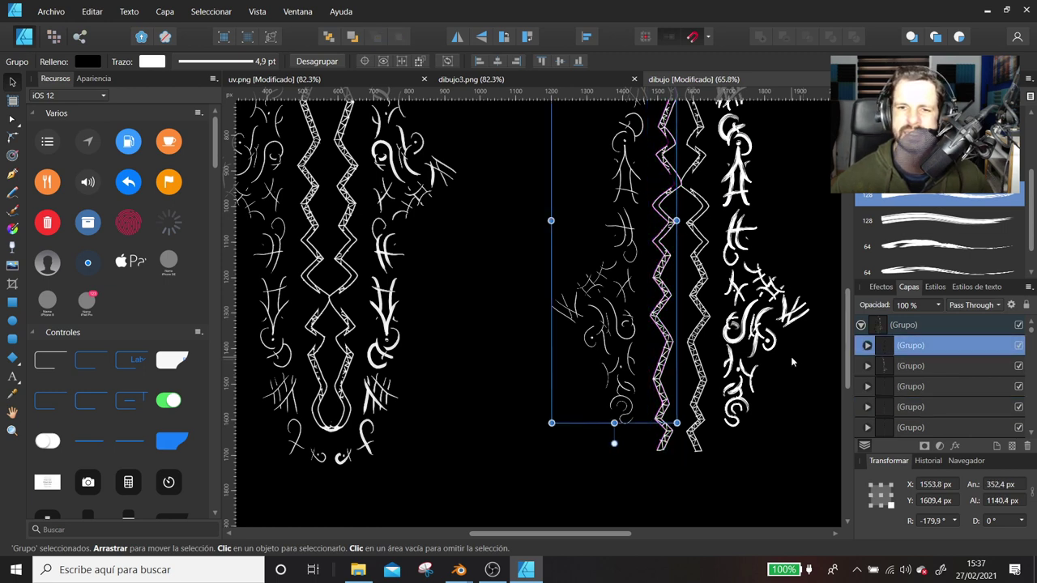
{"action": "left_click", "coordinate": [924, 367]}
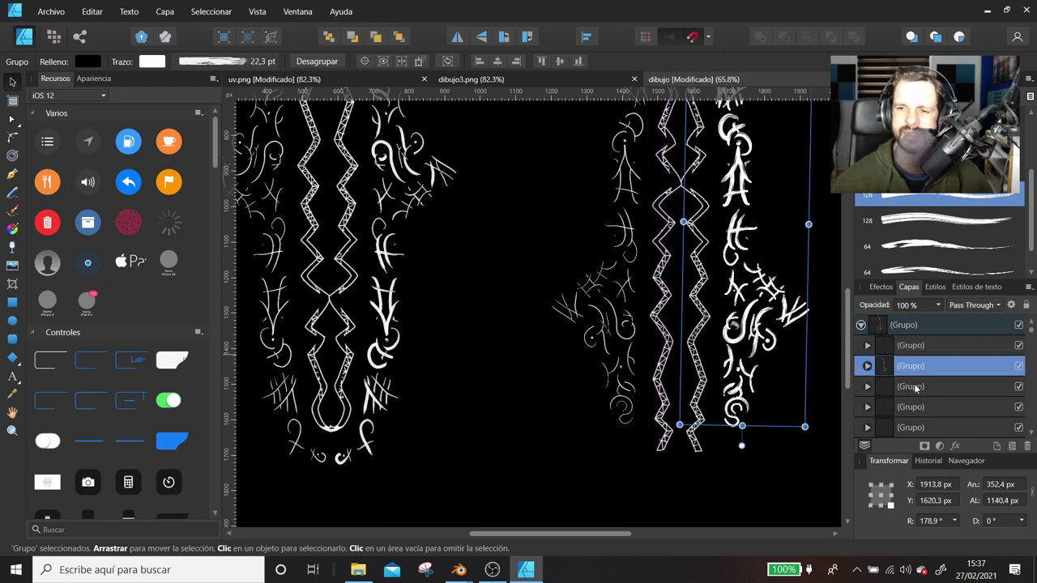
{"action": "left_click", "coordinate": [917, 389]}
{"action": "left_click", "coordinate": [914, 368]}
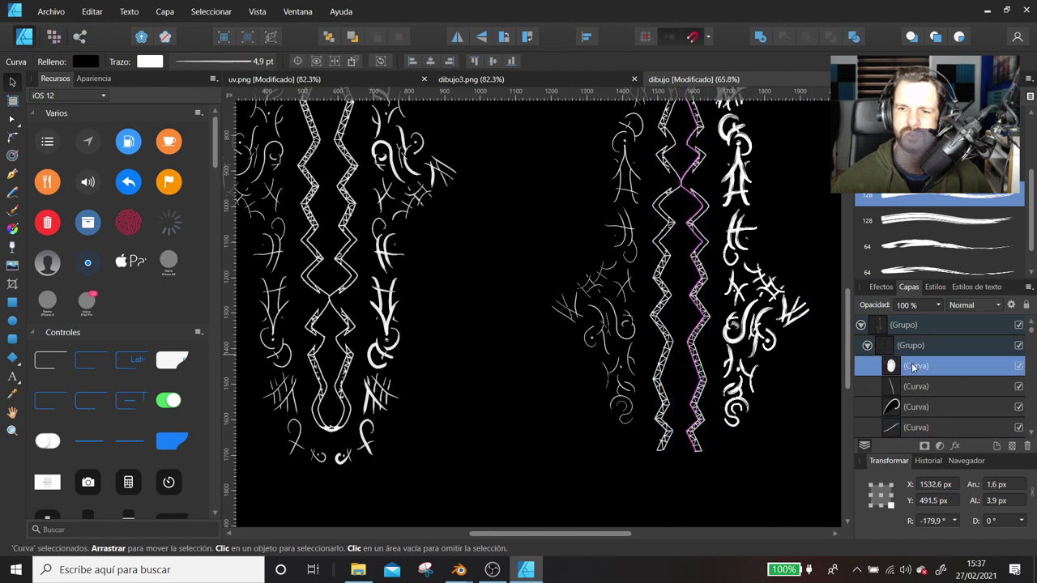
{"action": "left_click", "coordinate": [912, 347]}
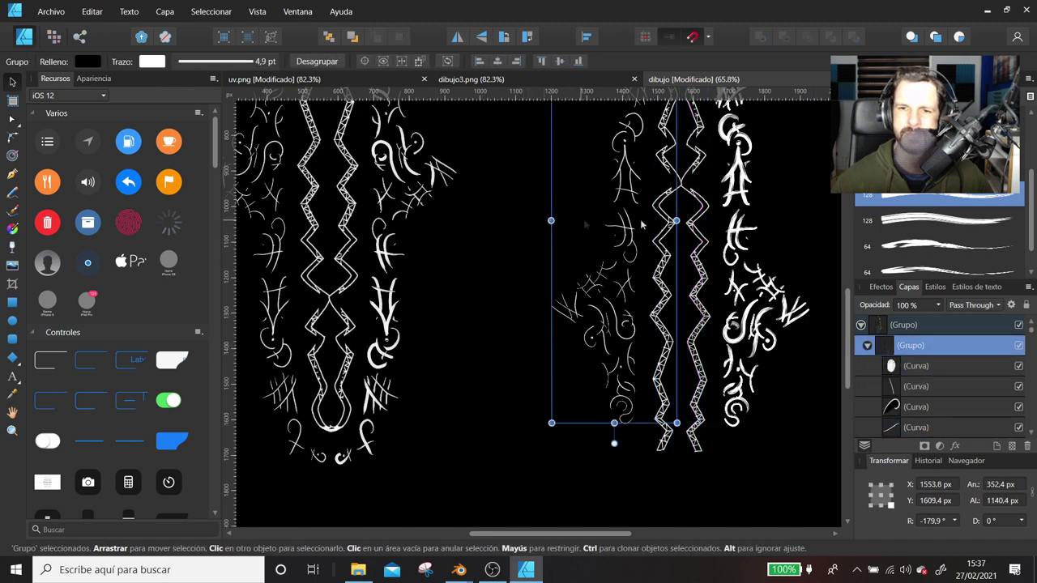
{"action": "scroll", "coordinate": [911, 197], "scroll_direction": "down", "scroll_amount": 1}
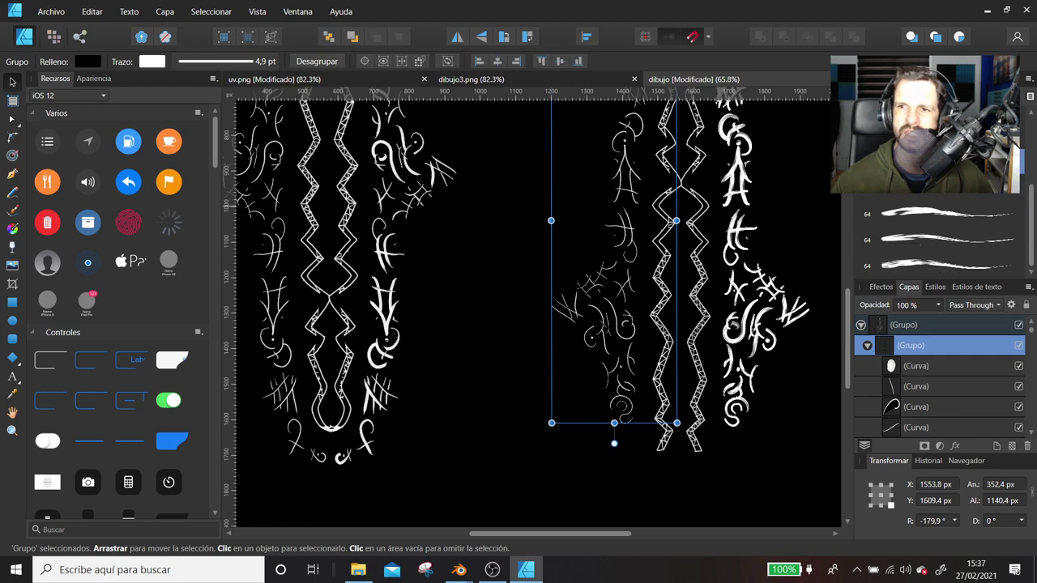
{"action": "left_click", "coordinate": [931, 97]}
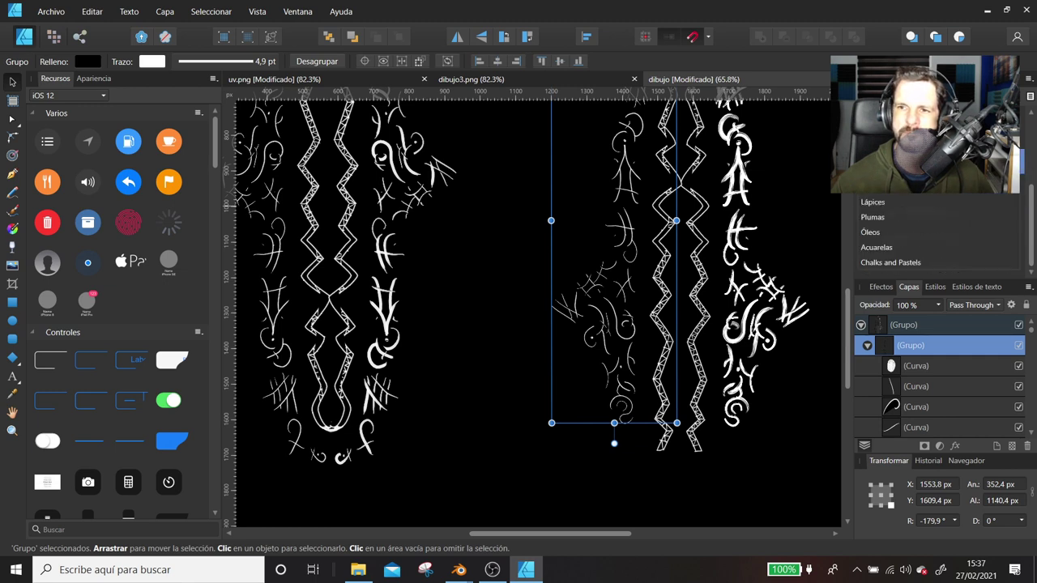
- Apply a textured 64 brush from the Plumas category and set its stroke width to 20.9 pt
{"action": "left_click", "coordinate": [873, 217]}
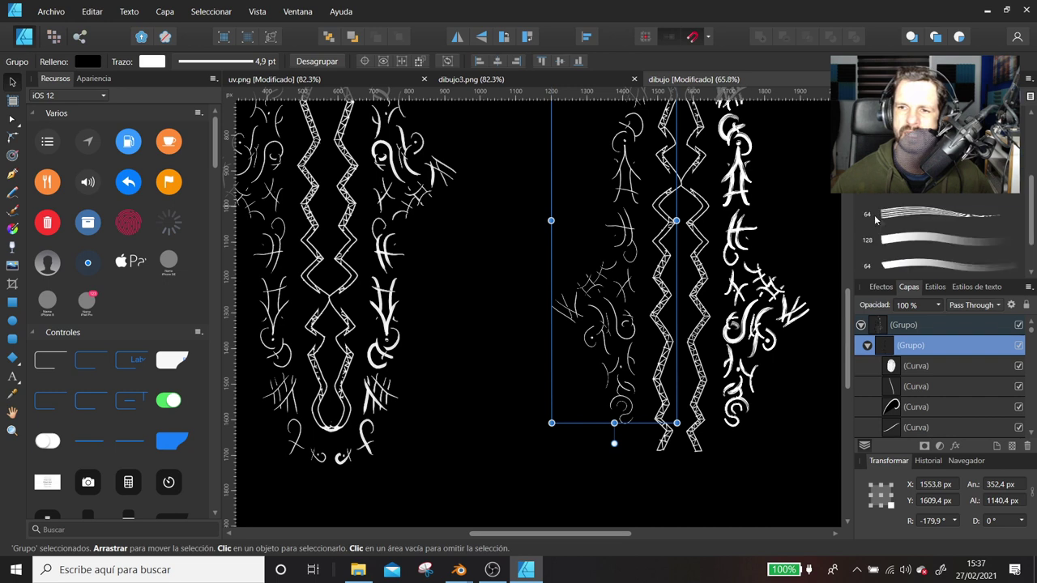
{"action": "left_click", "coordinate": [907, 213]}
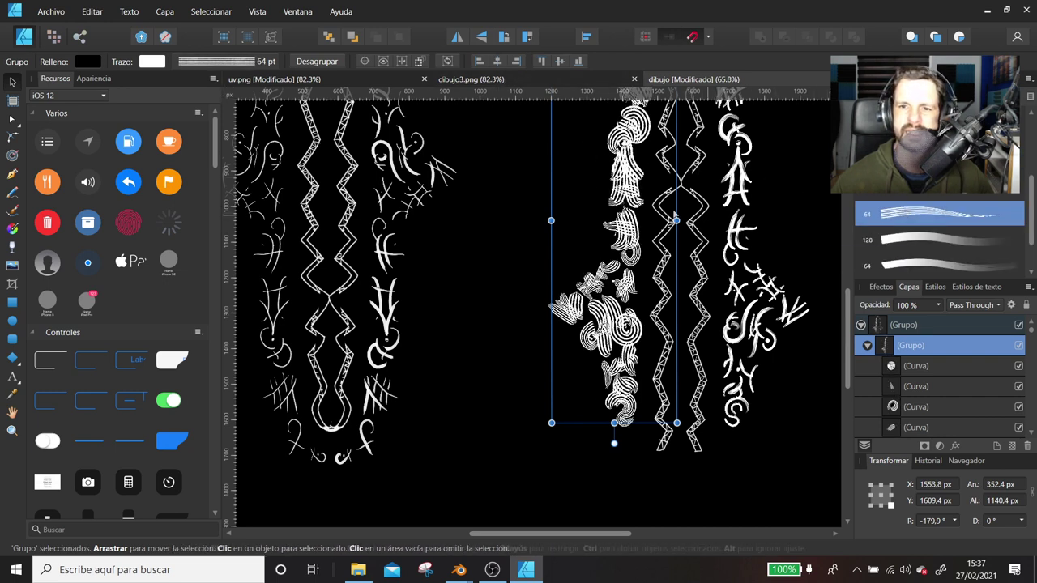
{"action": "left_click", "coordinate": [265, 63]}
{"action": "left_click_drag", "start_coordinate": [247, 116], "coordinate": [225, 119]}
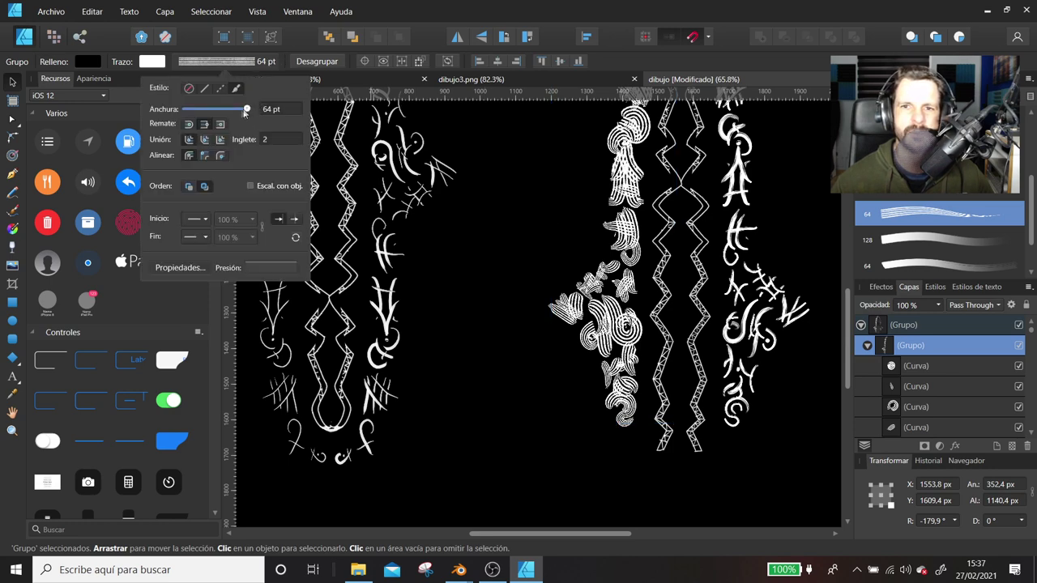
{"action": "left_click_drag", "start_coordinate": [225, 119], "coordinate": [224, 119]}
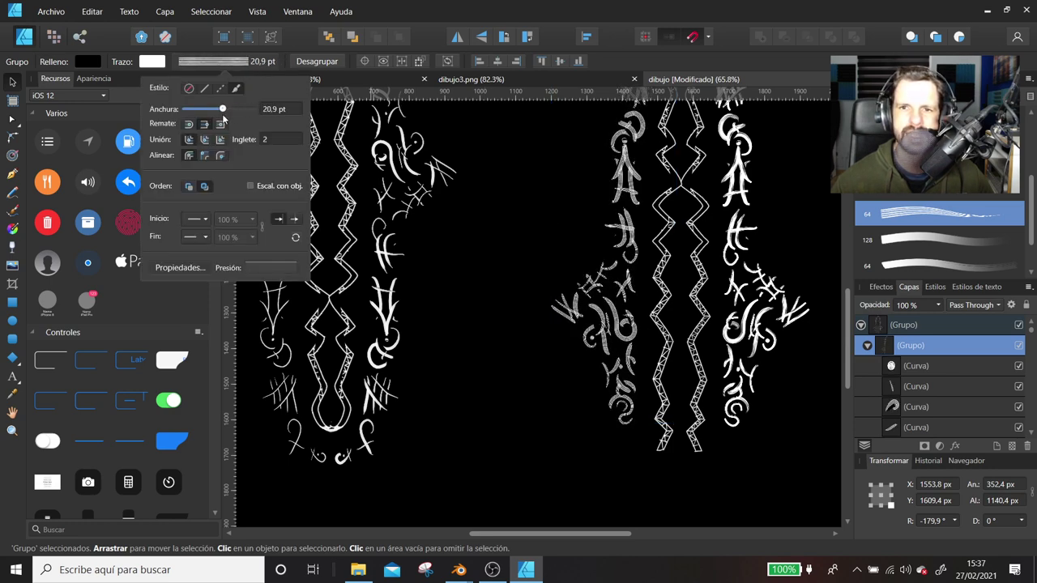
{"action": "left_click", "coordinate": [501, 228]}
{"action": "scroll", "coordinate": [540, 324], "scroll_direction": "down", "scroll_amount": 1}
{"action": "scroll", "coordinate": [539, 324], "scroll_direction": "up", "scroll_amount": 1}
{"action": "scroll", "coordinate": [541, 324], "scroll_direction": "down", "scroll_amount": 2, "text": "ctrl"}
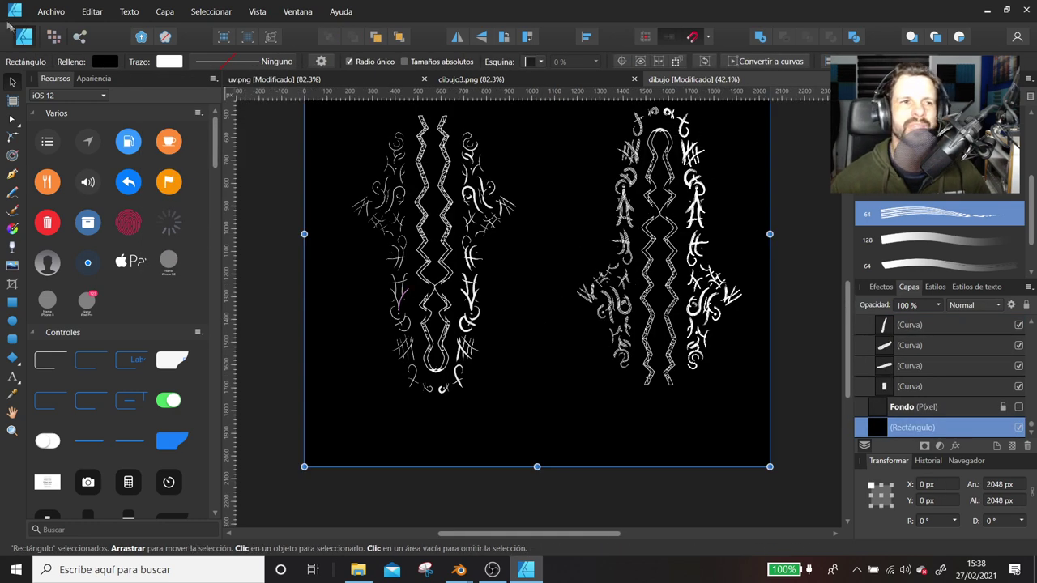
- Export the engraving artwork as a 2048 × 2048 px PNG and minimise Affinity Designer
{"action": "left_click", "coordinate": [49, 12]}
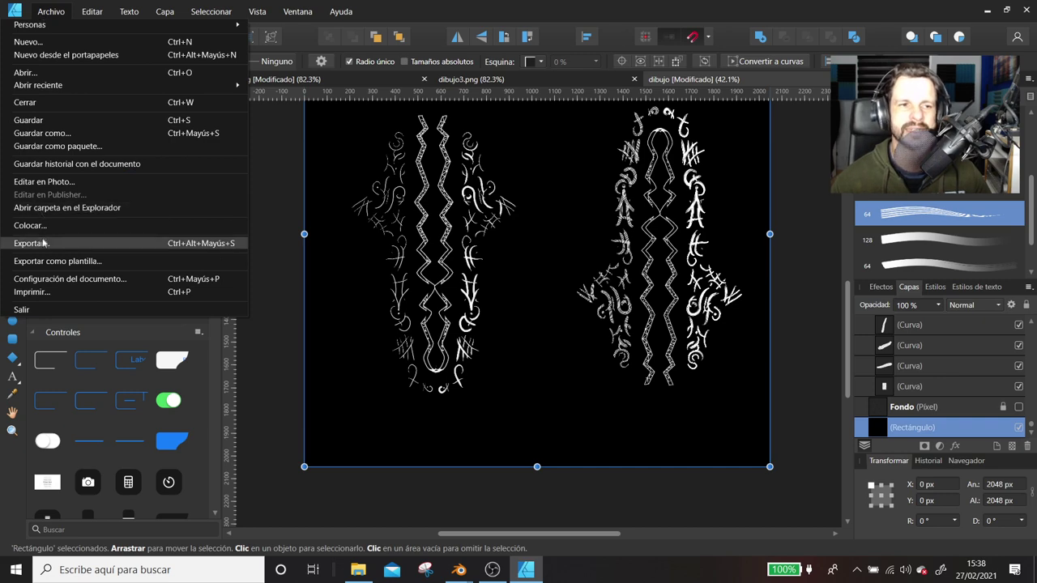
{"action": "left_click", "coordinate": [36, 243]}
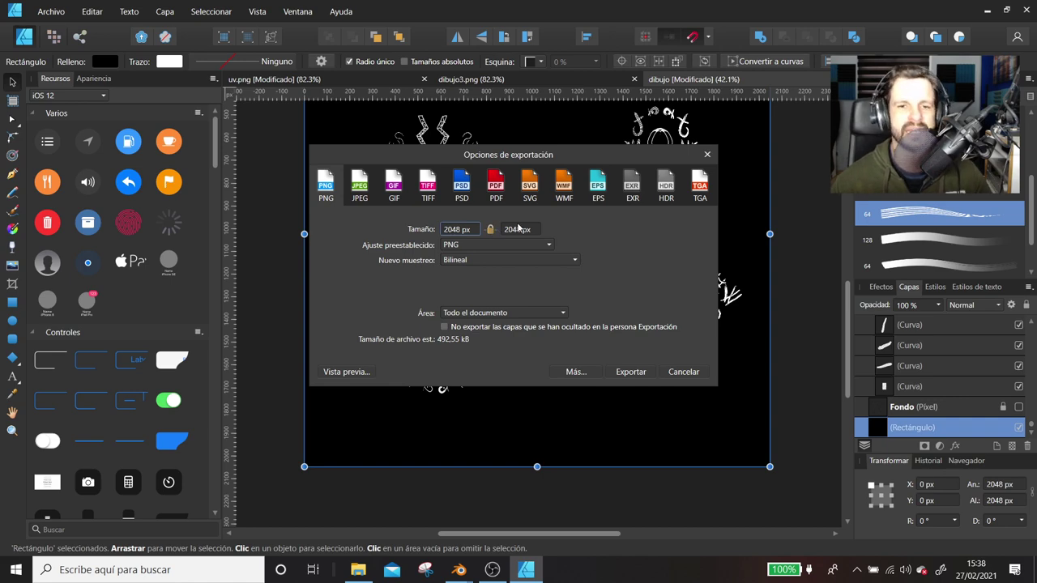
{"action": "left_click", "coordinate": [629, 374]}
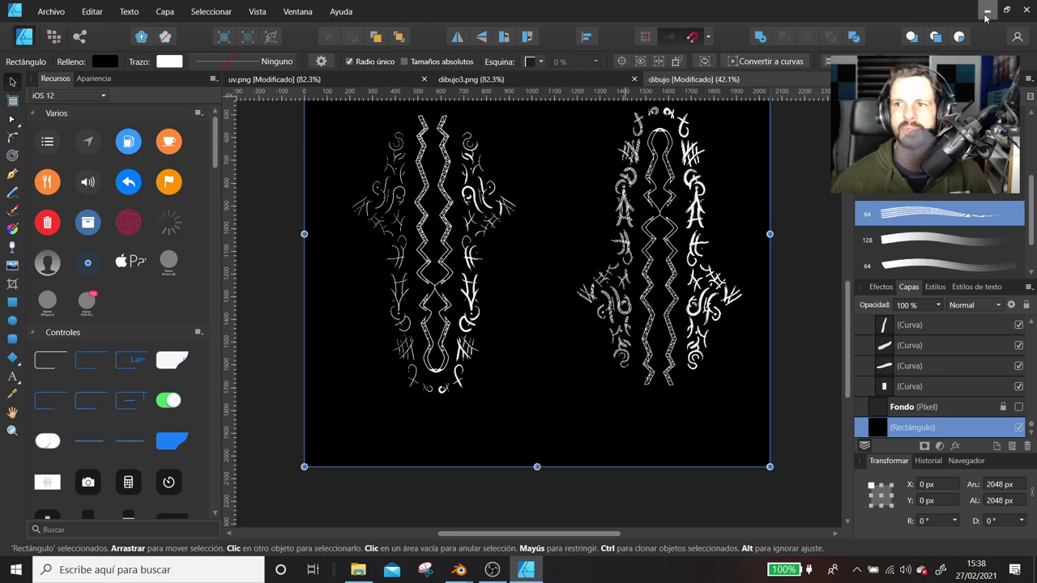
{"action": "left_click", "coordinate": [985, 10]}
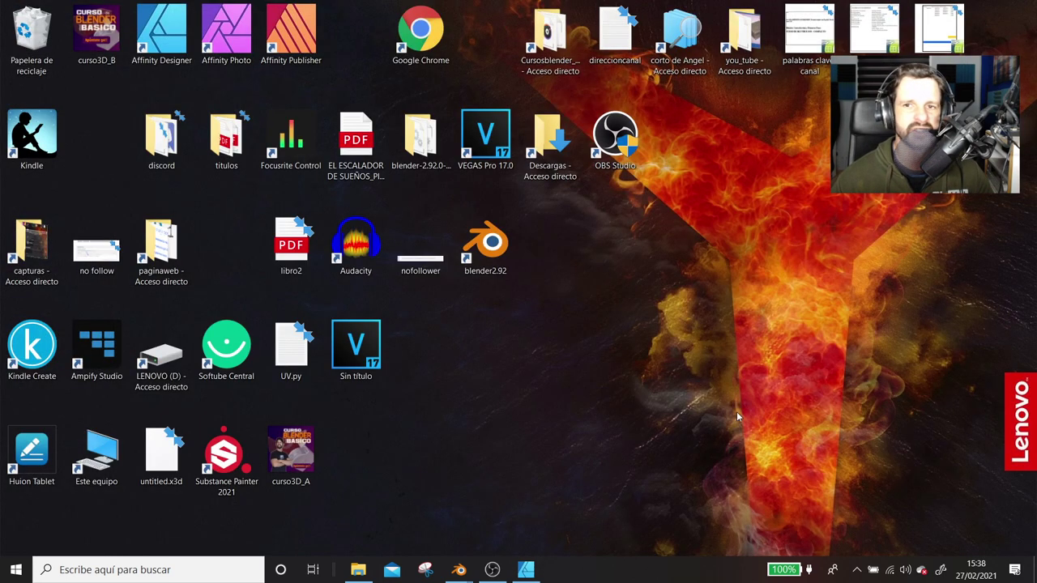
{"action": "mouse_move", "coordinate": [459, 570]}
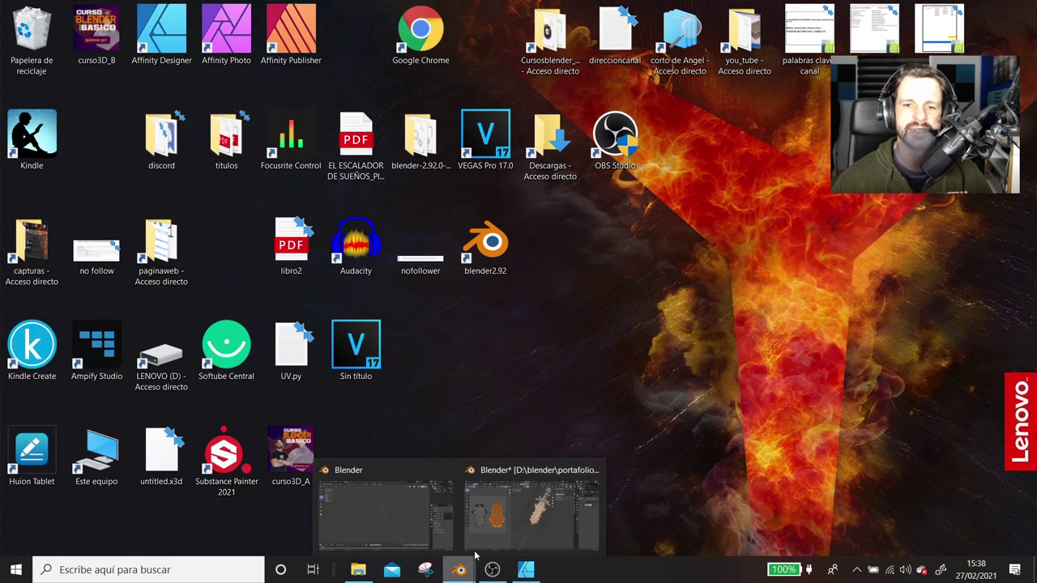
- Back in Blender's Shading workspace, delete the blade's old texture, normal and bump nodes
{"action": "left_click", "coordinate": [508, 530]}
{"action": "middle_click_drag", "start_coordinate": [594, 355], "coordinate": [573, 277]}
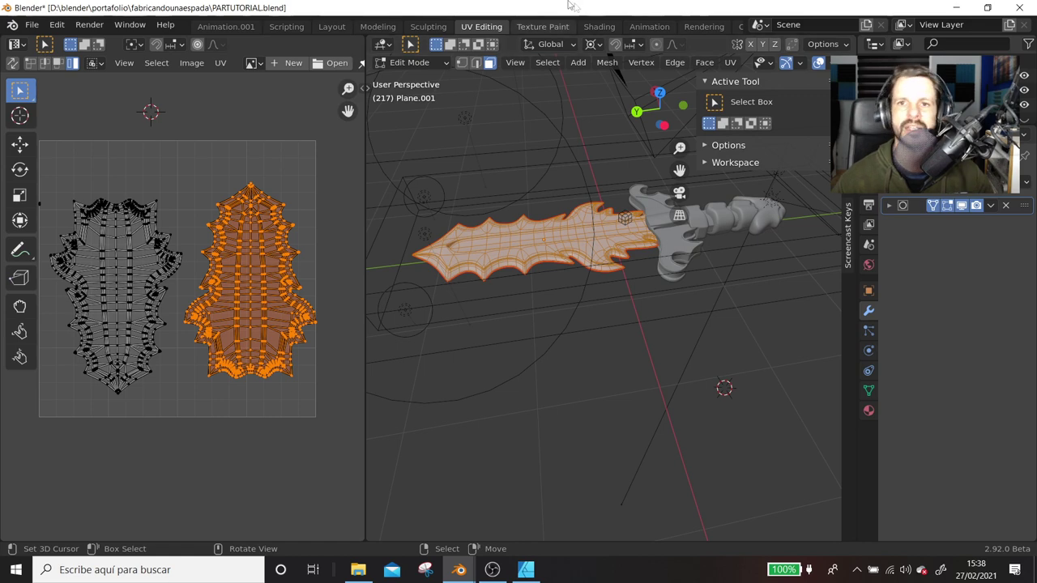
{"action": "left_click", "coordinate": [600, 26]}
{"action": "key", "text": "Home"}
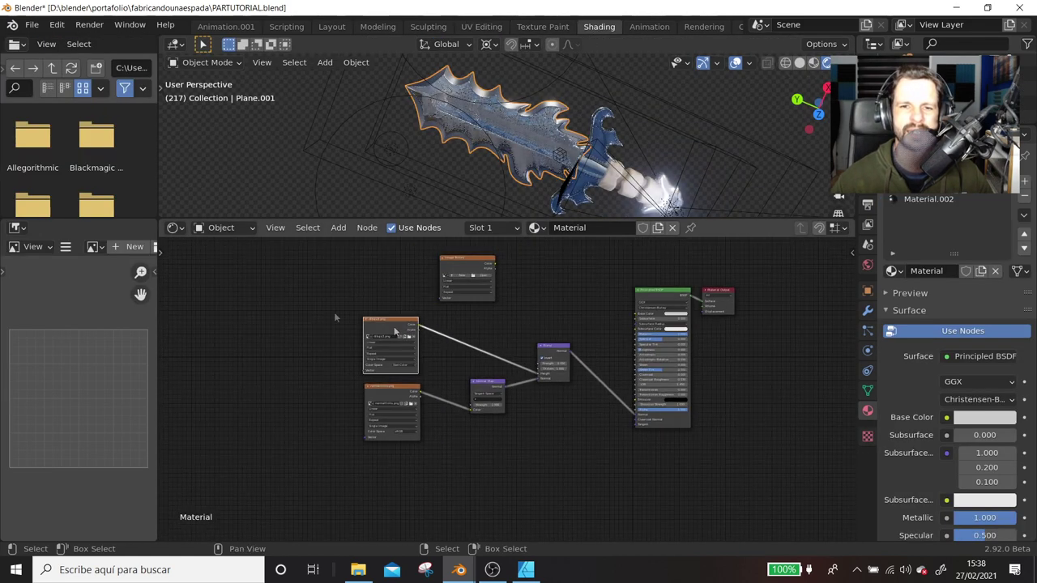
{"action": "left_click_drag", "start_coordinate": [309, 265], "coordinate": [622, 471]}
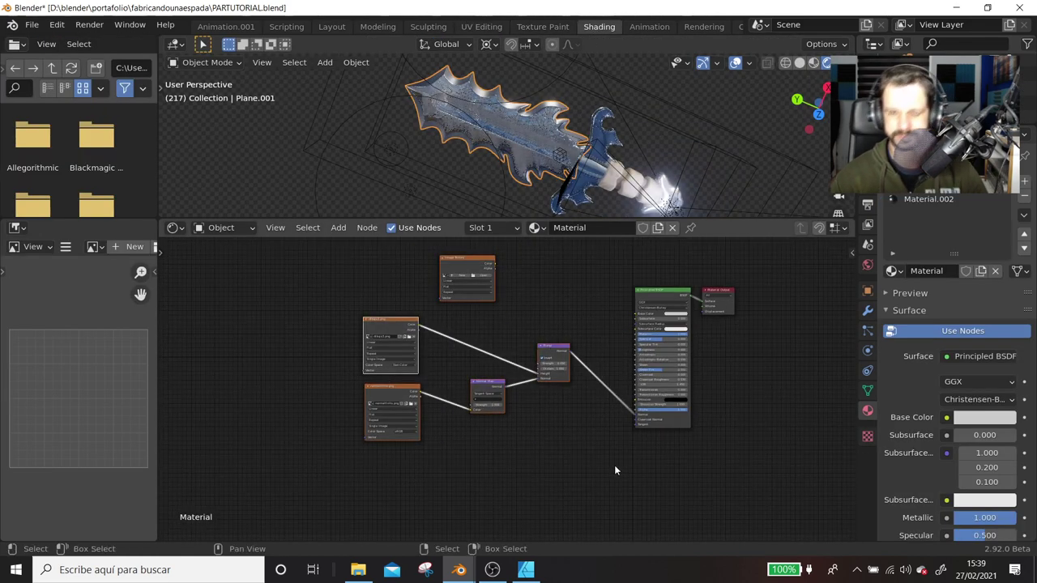
{"action": "key", "text": "x"}
- Add an Image Texture node linked to the Principled Base Color and browse for its image
{"action": "scroll", "coordinate": [591, 357], "scroll_direction": "up", "scroll_amount": 2}
{"action": "scroll", "coordinate": [592, 357], "scroll_direction": "up", "scroll_amount": 1}
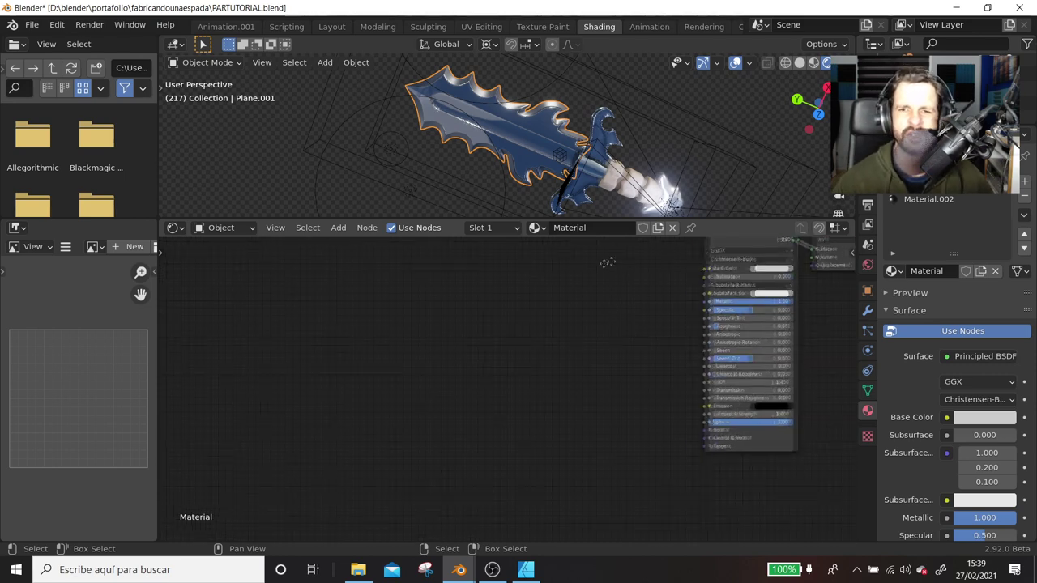
{"action": "middle_click_drag", "start_coordinate": [612, 275], "coordinate": [509, 290]}
{"action": "scroll", "coordinate": [509, 289], "scroll_direction": "up", "scroll_amount": 1}
{"action": "mouse_move", "coordinate": [518, 147]}
{"action": "middle_mouse_down"}
{"action": "mouse_move", "coordinate": [470, 67]}
{"action": "mouse_move", "coordinate": [486, 89]}
{"action": "middle_mouse_up"}
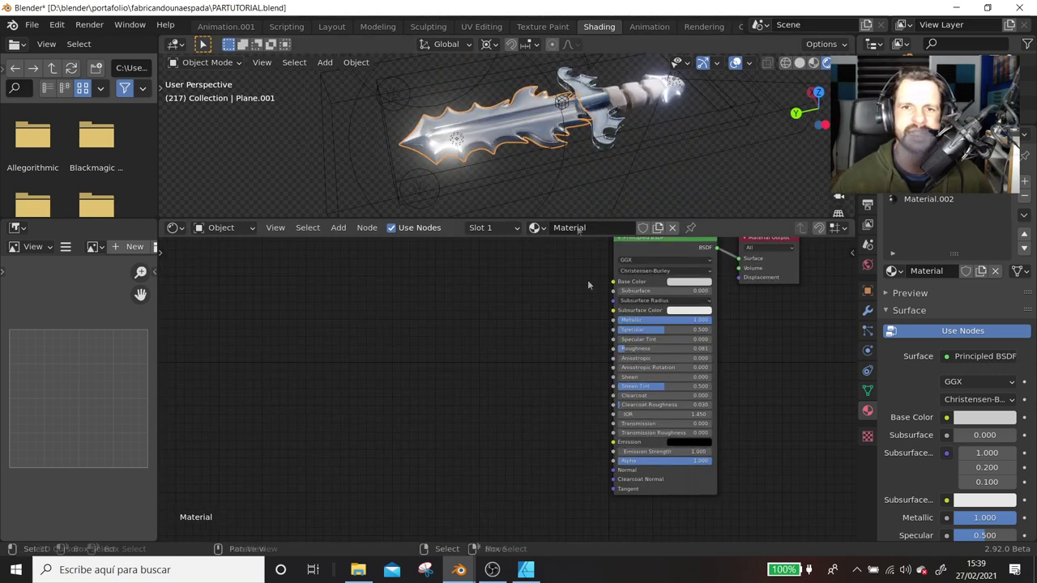
{"action": "key", "text": "shift+a"}
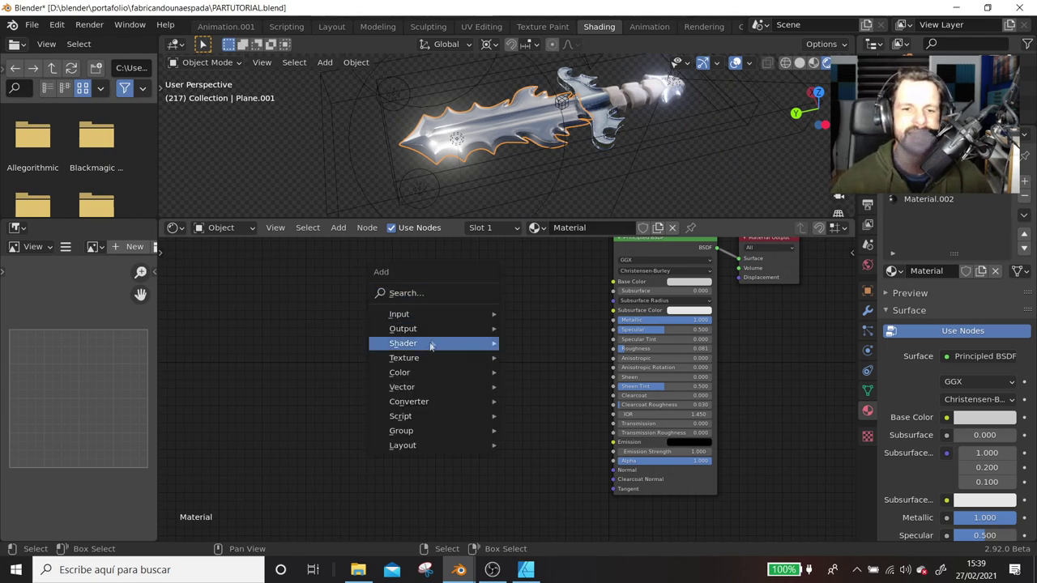
{"action": "mouse_move", "coordinate": [404, 358]}
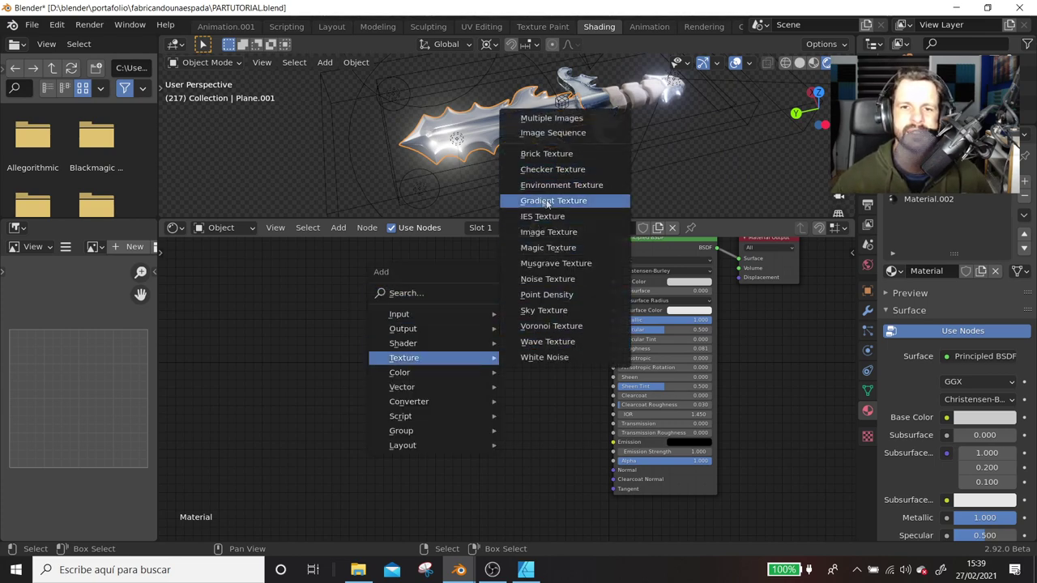
{"action": "left_click", "coordinate": [543, 235]}
{"action": "left_click", "coordinate": [435, 285]}
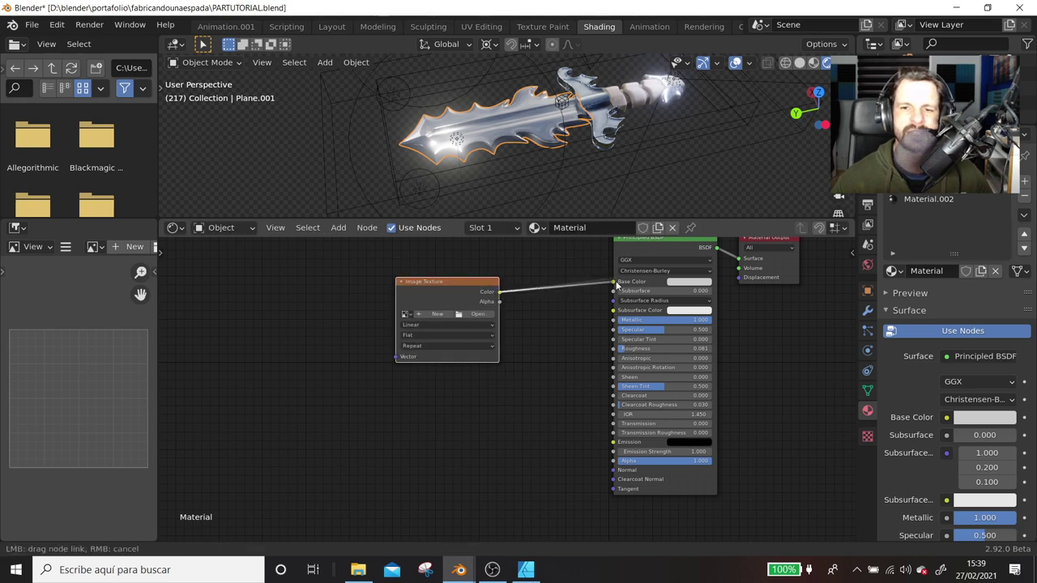
{"action": "left_click_drag", "start_coordinate": [499, 293], "coordinate": [613, 281]}
{"action": "scroll", "coordinate": [519, 148], "scroll_direction": "up", "scroll_amount": 2}
{"action": "scroll", "coordinate": [518, 147], "scroll_direction": "up", "scroll_amount": 3}
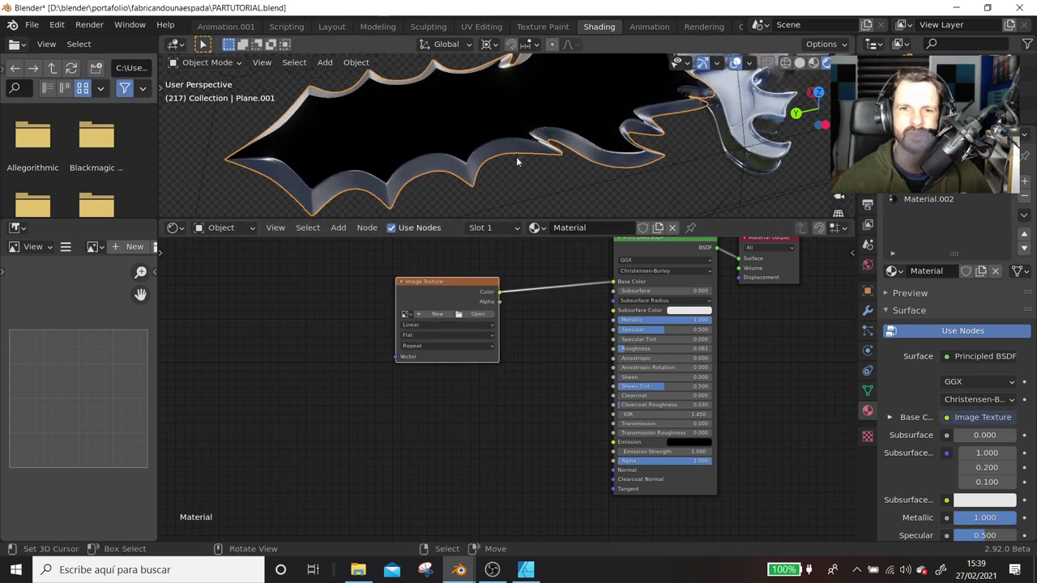
{"action": "left_click", "coordinate": [480, 315]}
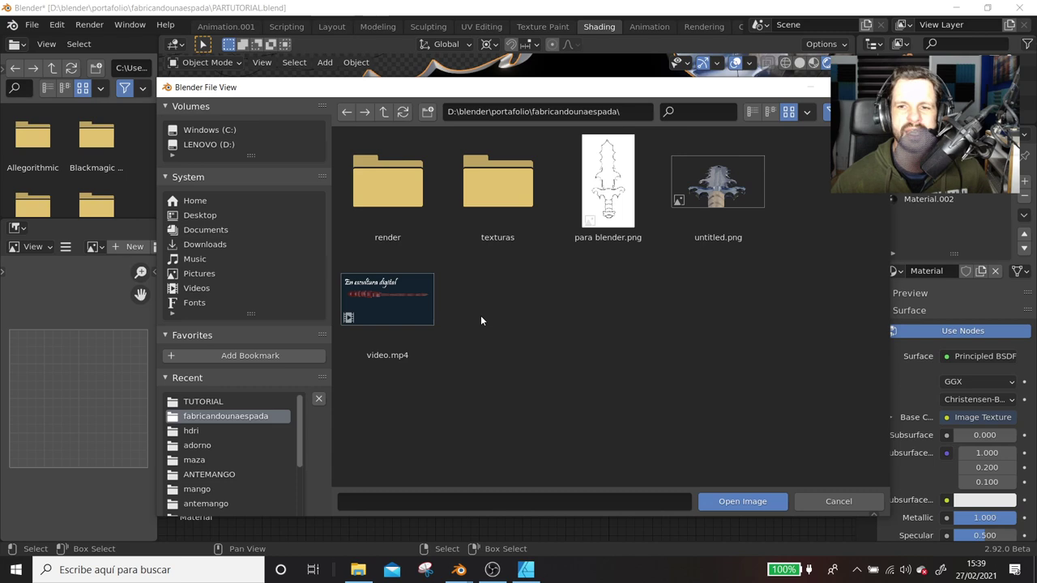
- Load hojatutorial.png into the texture node and show the sword's Material slot in the node editor
{"action": "double_click", "coordinate": [475, 211]}
{"action": "double_click", "coordinate": [475, 210]}
{"action": "mouse_move", "coordinate": [543, 169]}
{"action": "middle_mouse_down"}
{"action": "mouse_move", "coordinate": [449, 127]}
{"action": "mouse_move", "coordinate": [577, 190]}
{"action": "mouse_move", "coordinate": [482, 155]}
{"action": "mouse_move", "coordinate": [488, 128]}
{"action": "mouse_move", "coordinate": [465, 139]}
{"action": "middle_mouse_up"}
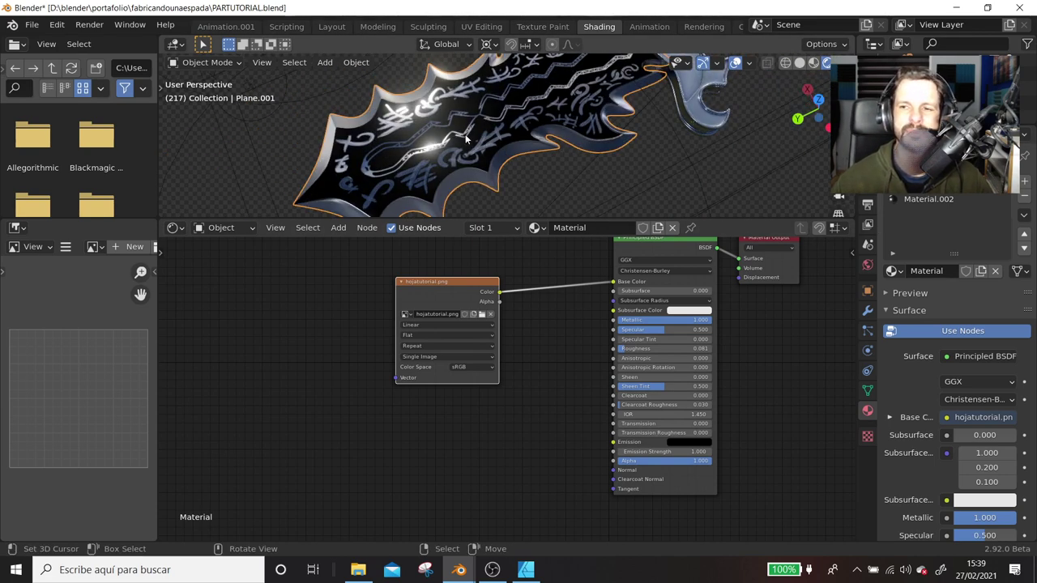
{"action": "left_click", "coordinate": [936, 200]}
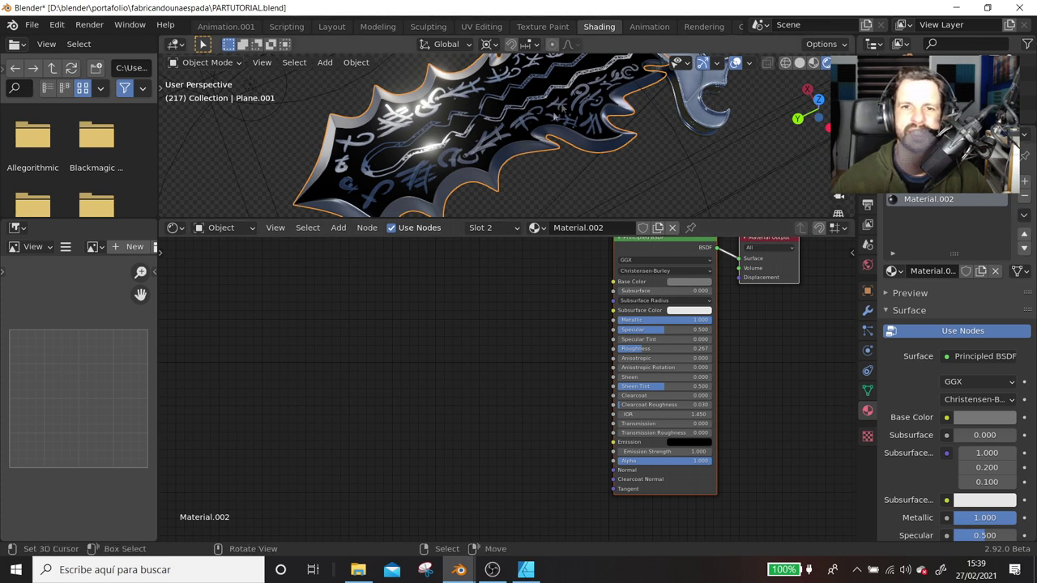
{"action": "left_click", "coordinate": [932, 185]}
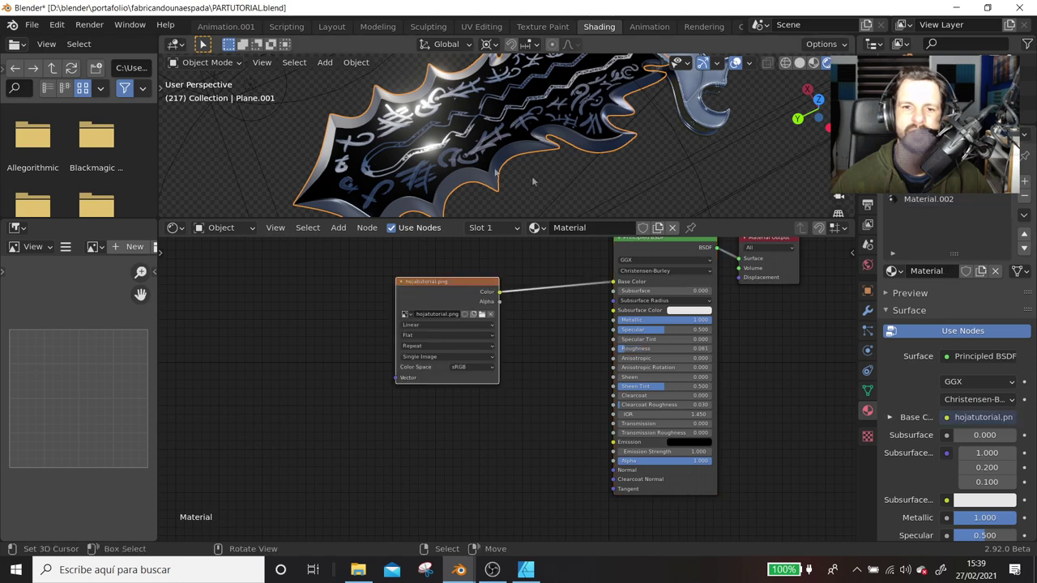
{"action": "middle_click_drag", "start_coordinate": [421, 123], "coordinate": [444, 136]}
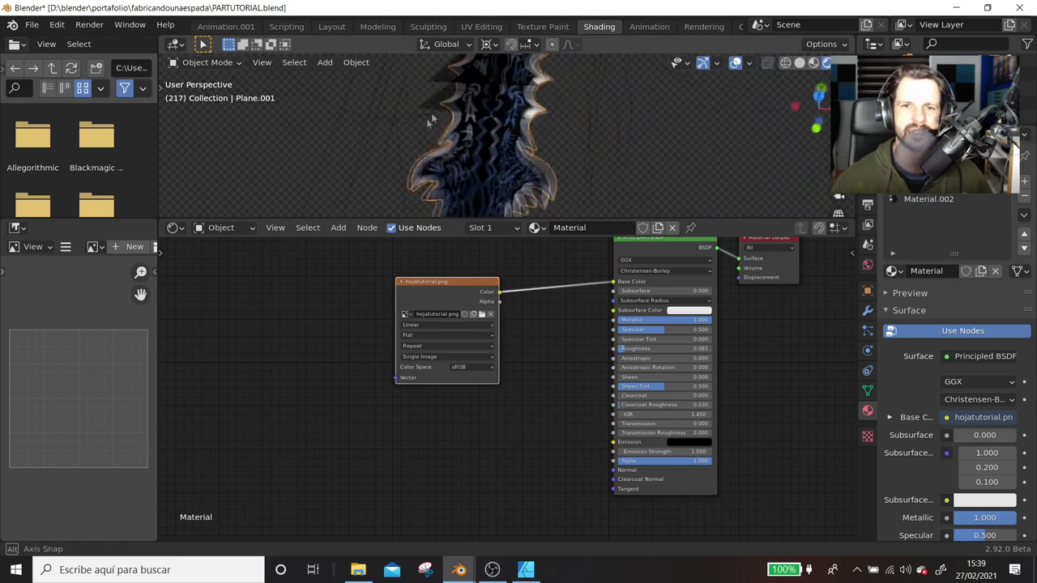
{"action": "middle_click_drag", "start_coordinate": [444, 136], "coordinate": [351, 144]}
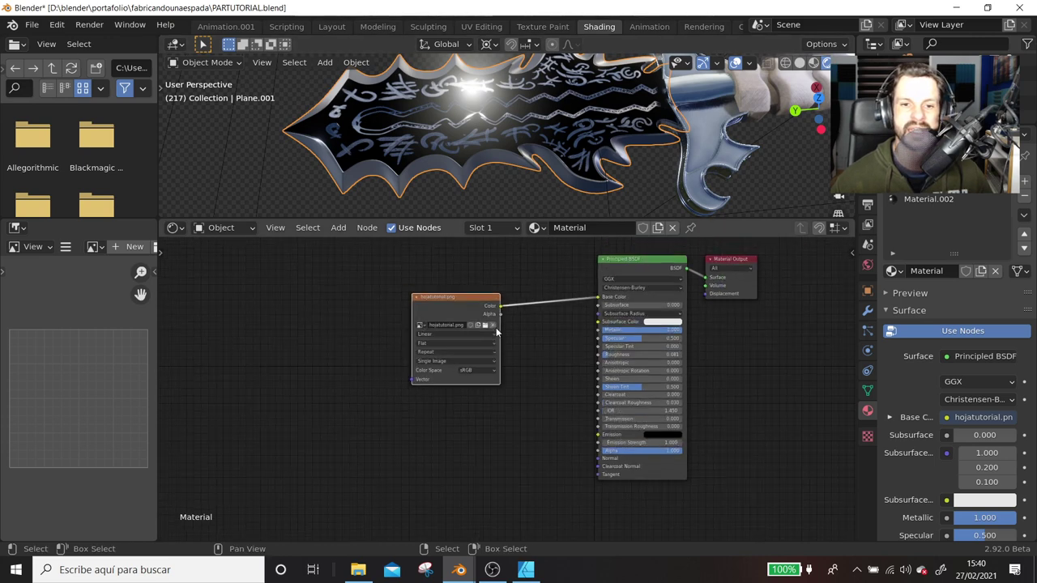
- Undo the Base Color link and add a Bump node feeding the shader's Normal
{"action": "key", "text": "ctrl+z"}
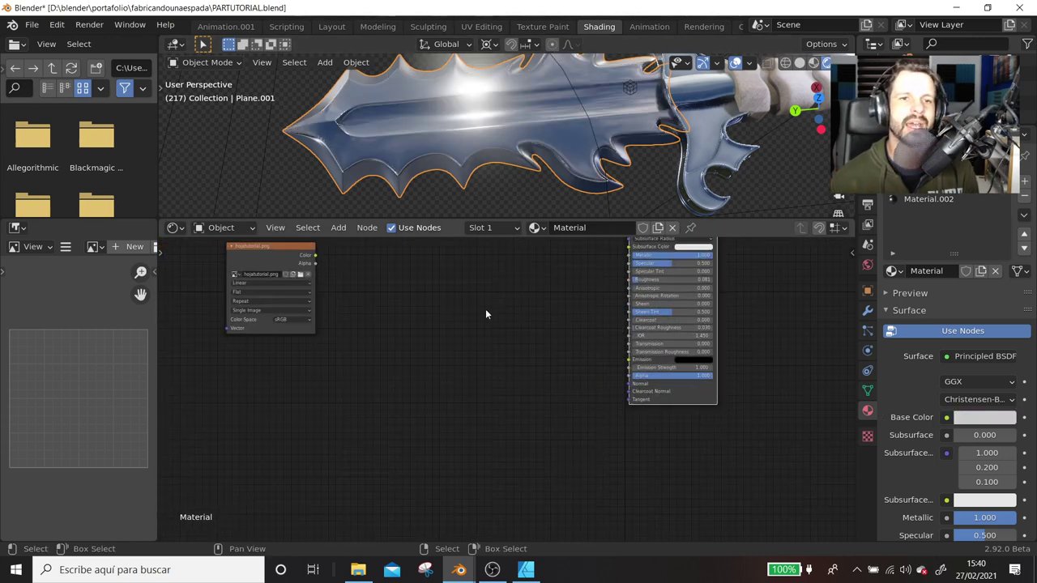
{"action": "key", "text": "shift+a"}
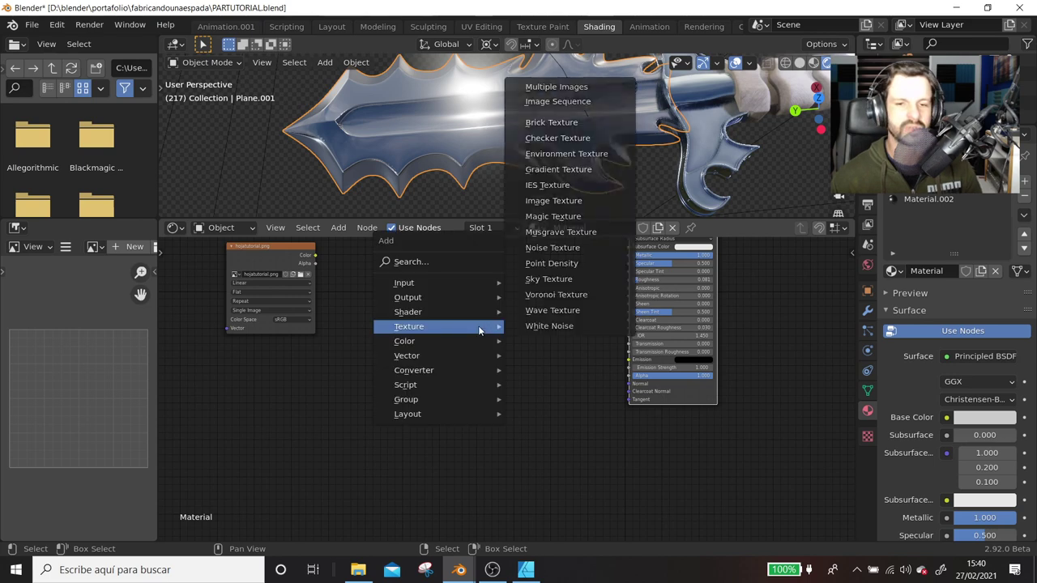
{"action": "mouse_move", "coordinate": [408, 355]}
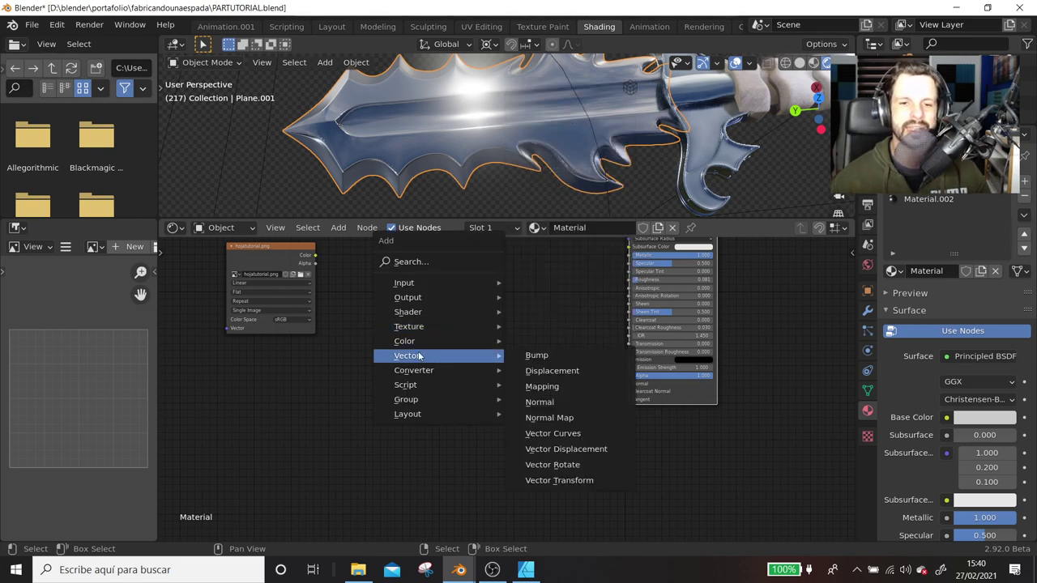
{"action": "left_click", "coordinate": [537, 352]}
{"action": "left_click", "coordinate": [524, 362]}
{"action": "mouse_move", "coordinate": [569, 372]}
{"action": "left_mouse_down"}
{"action": "mouse_move", "coordinate": [554, 381]}
{"action": "mouse_move", "coordinate": [629, 384]}
{"action": "left_mouse_up"}
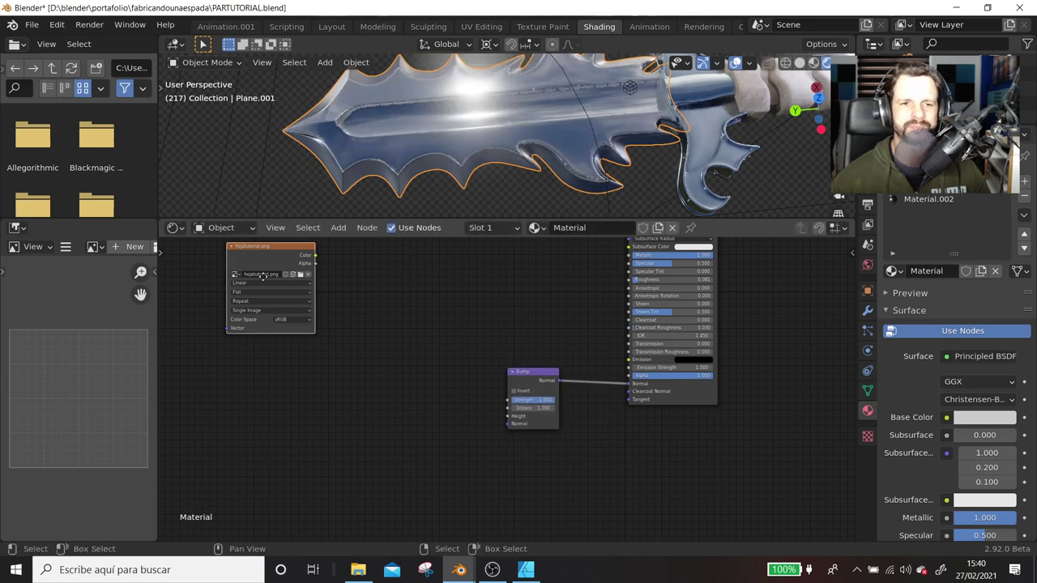
{"action": "left_click_drag", "start_coordinate": [261, 256], "coordinate": [273, 343]}
- Set the image to Non-Color and feed its Color into the Bump Height
{"action": "left_click", "coordinate": [299, 406]}
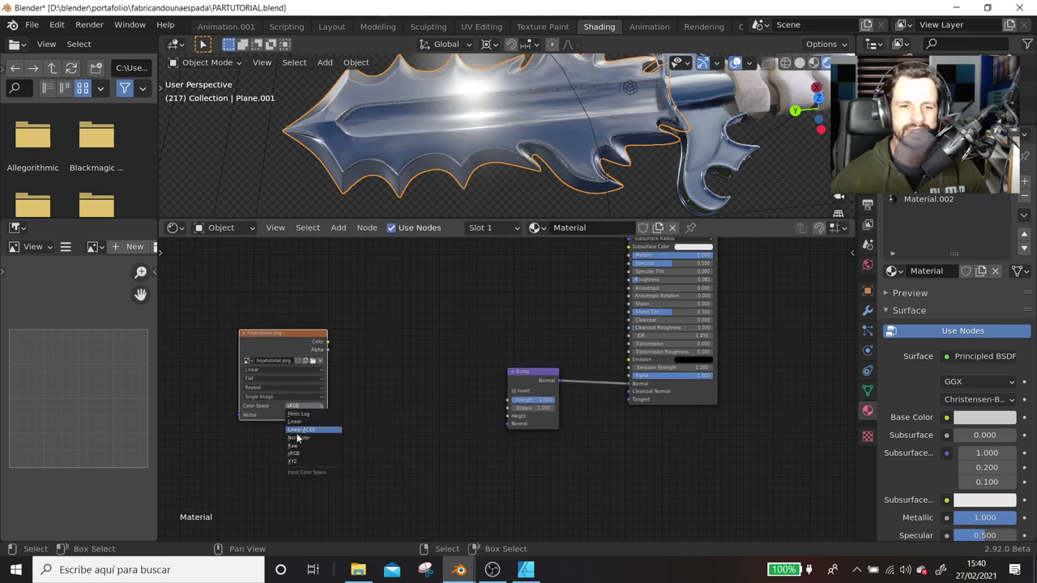
{"action": "left_click", "coordinate": [300, 437]}
{"action": "left_click_drag", "start_coordinate": [327, 342], "coordinate": [511, 417]}
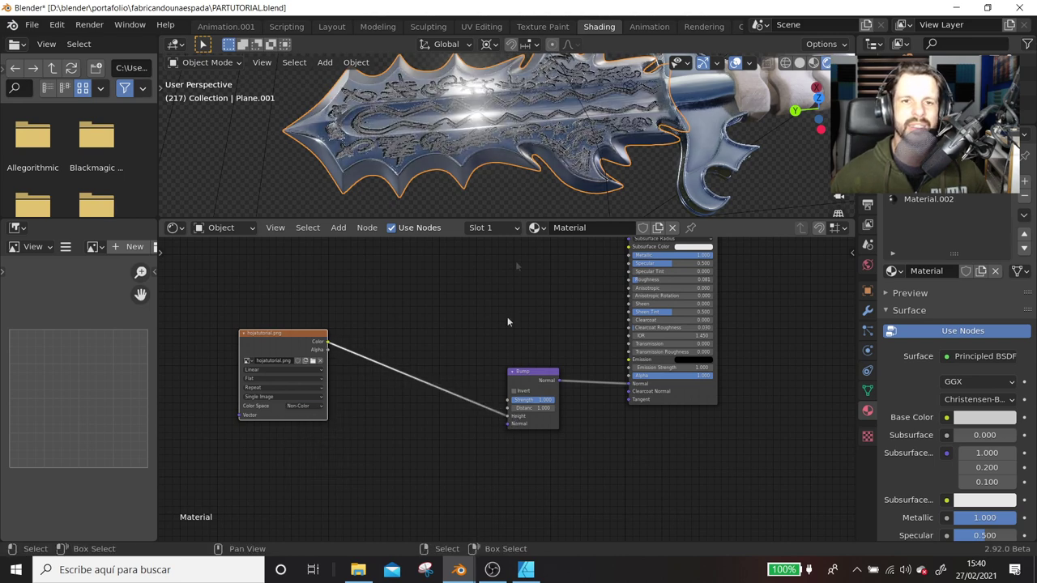
{"action": "scroll", "coordinate": [544, 193], "scroll_direction": "up", "scroll_amount": 3}
{"action": "mouse_move", "coordinate": [544, 193]}
{"action": "middle_mouse_down"}
{"action": "mouse_move", "coordinate": [602, 139]}
{"action": "mouse_move", "coordinate": [487, 138]}
{"action": "middle_mouse_up"}
{"action": "scroll", "coordinate": [466, 140], "scroll_direction": "up", "scroll_amount": 3}
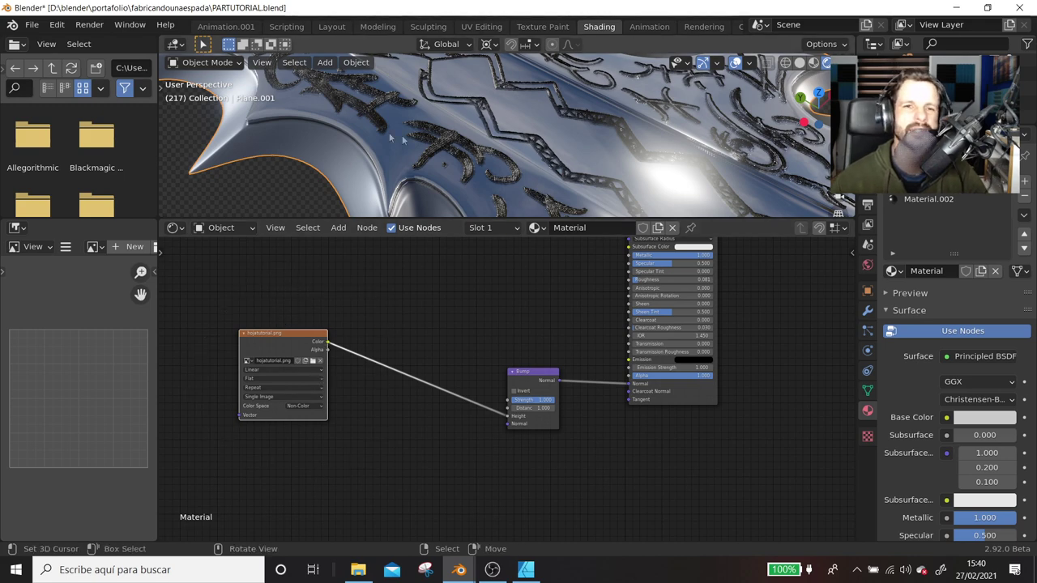
{"action": "scroll", "coordinate": [541, 454], "scroll_direction": "up", "scroll_amount": 1}
{"action": "scroll", "coordinate": [541, 453], "scroll_direction": "up", "scroll_amount": 2}
{"action": "scroll", "coordinate": [541, 452], "scroll_direction": "up", "scroll_amount": 1}
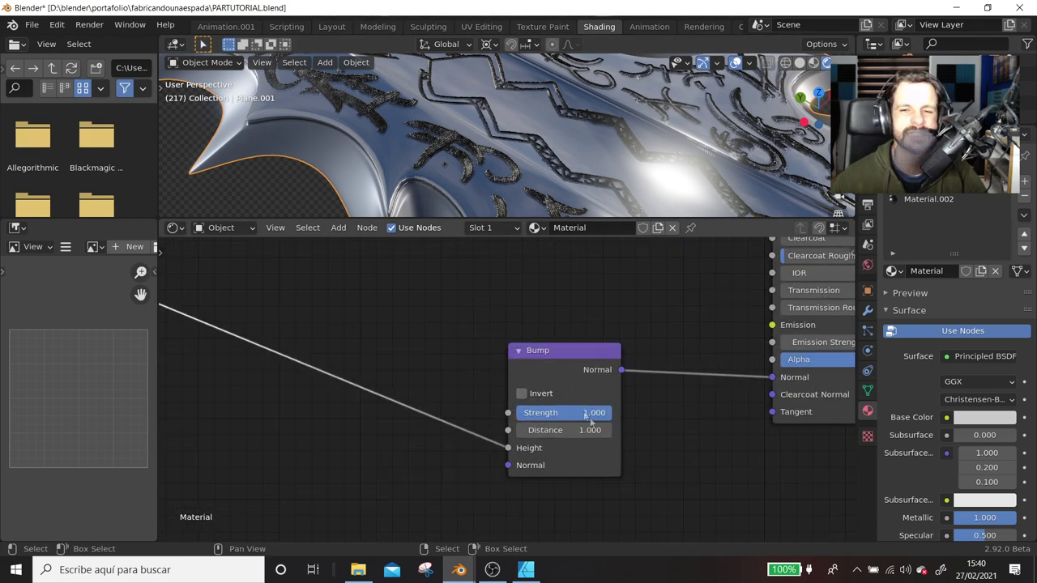
- Set the Bump strength to 0.211 and turn on Invert
{"action": "left_click_drag", "start_coordinate": [590, 412], "coordinate": [544, 413]}
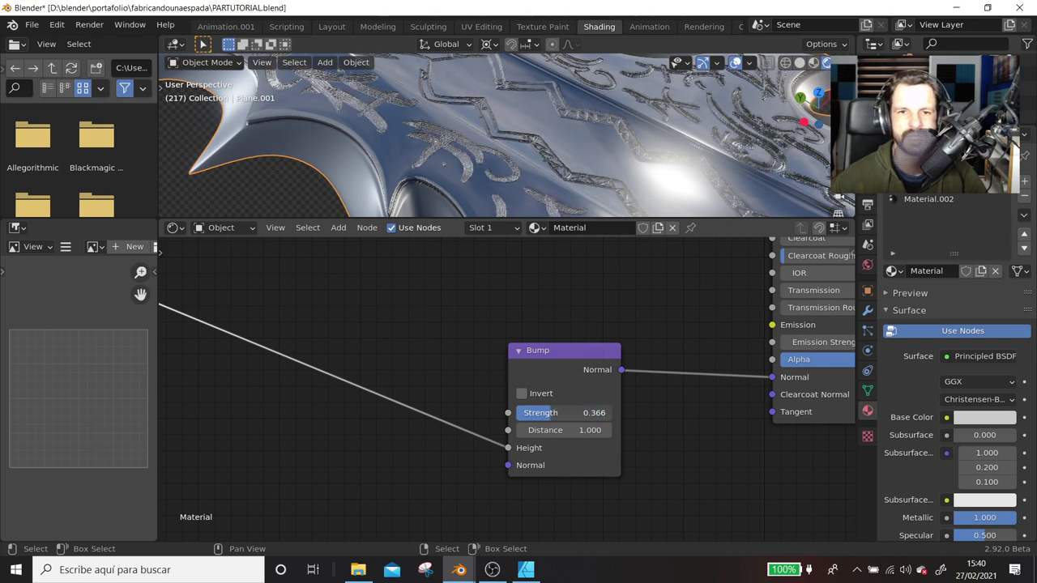
{"action": "left_click_drag", "start_coordinate": [545, 413], "coordinate": [572, 413]}
{"action": "mouse_move", "coordinate": [567, 137]}
{"action": "middle_mouse_down"}
{"action": "mouse_move", "coordinate": [606, 211]}
{"action": "mouse_move", "coordinate": [596, 132]}
{"action": "mouse_move", "coordinate": [567, 186]}
{"action": "middle_mouse_up"}
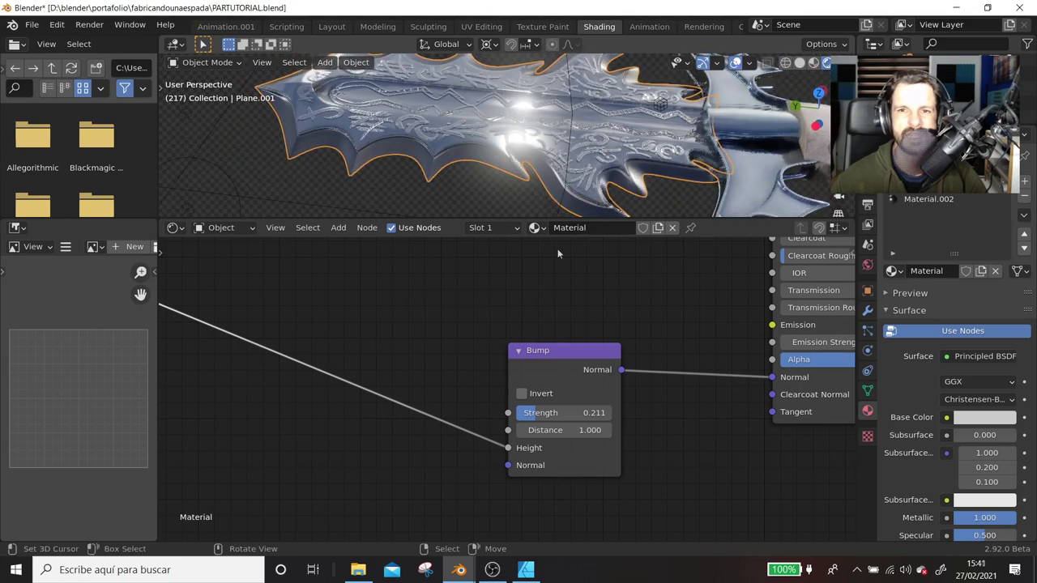
{"action": "middle_click_drag", "start_coordinate": [534, 395], "coordinate": [658, 315]}
{"action": "left_click", "coordinate": [647, 315]}
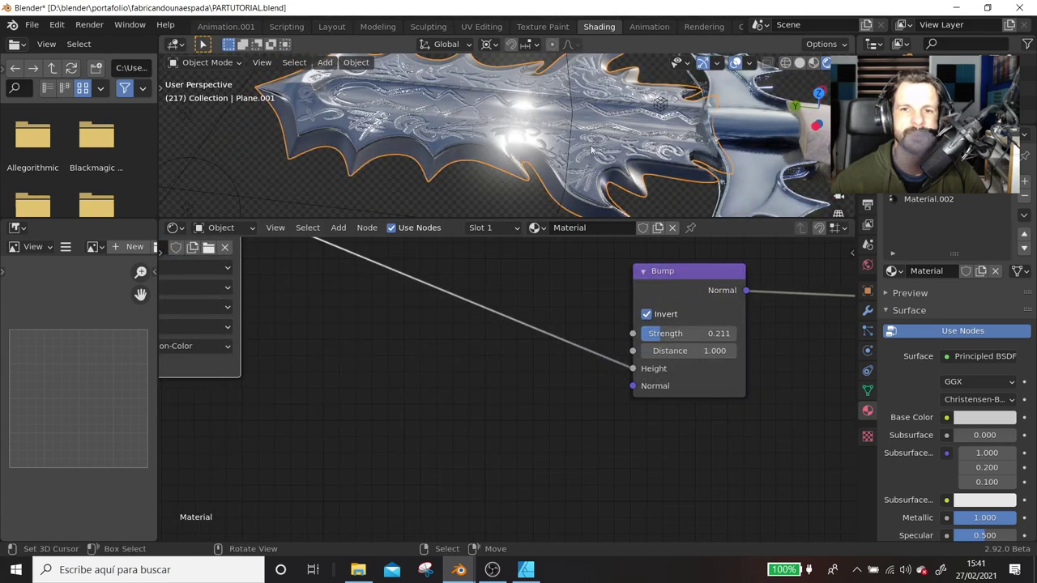
{"action": "mouse_move", "coordinate": [566, 131]}
{"action": "middle_mouse_down"}
{"action": "mouse_move", "coordinate": [665, 120]}
{"action": "mouse_move", "coordinate": [532, 165]}
{"action": "middle_mouse_up"}
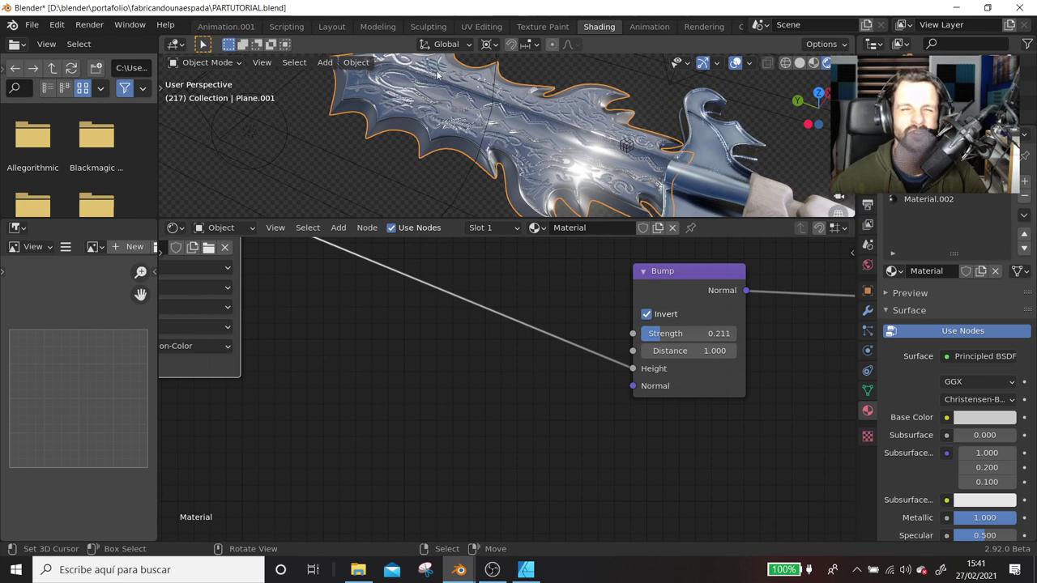
- Duplicate the hojatutorial.png image node and place the copy below the original
{"action": "scroll", "coordinate": [425, 331], "scroll_direction": "down", "scroll_amount": 2}
{"action": "scroll", "coordinate": [419, 344], "scroll_direction": "down", "scroll_amount": 2}
{"action": "middle_click_drag", "start_coordinate": [420, 343], "coordinate": [514, 426]}
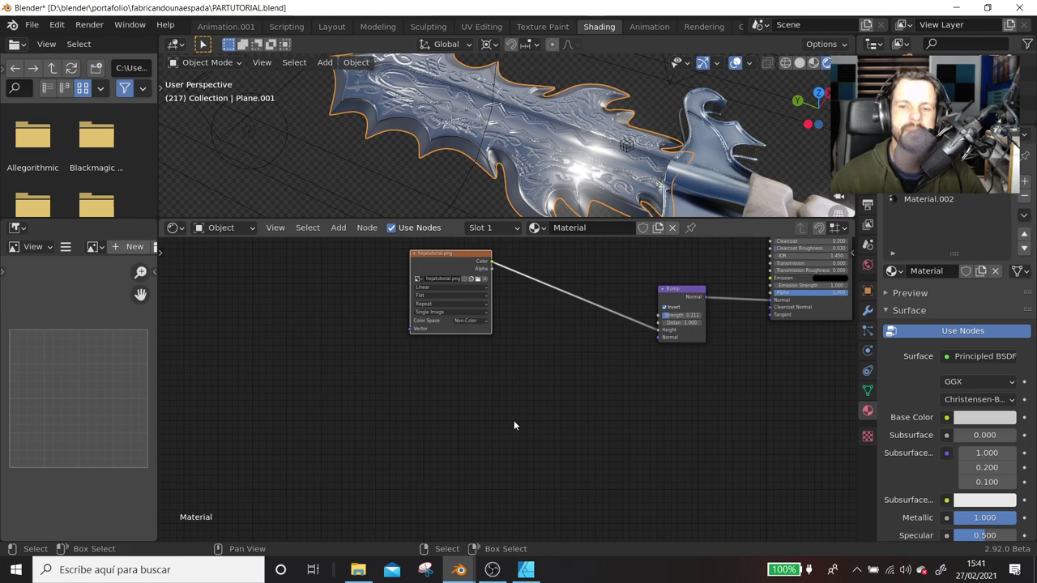
{"action": "left_click", "coordinate": [445, 250]}
{"action": "key", "text": "shift+d"}
{"action": "left_click", "coordinate": [455, 383]}
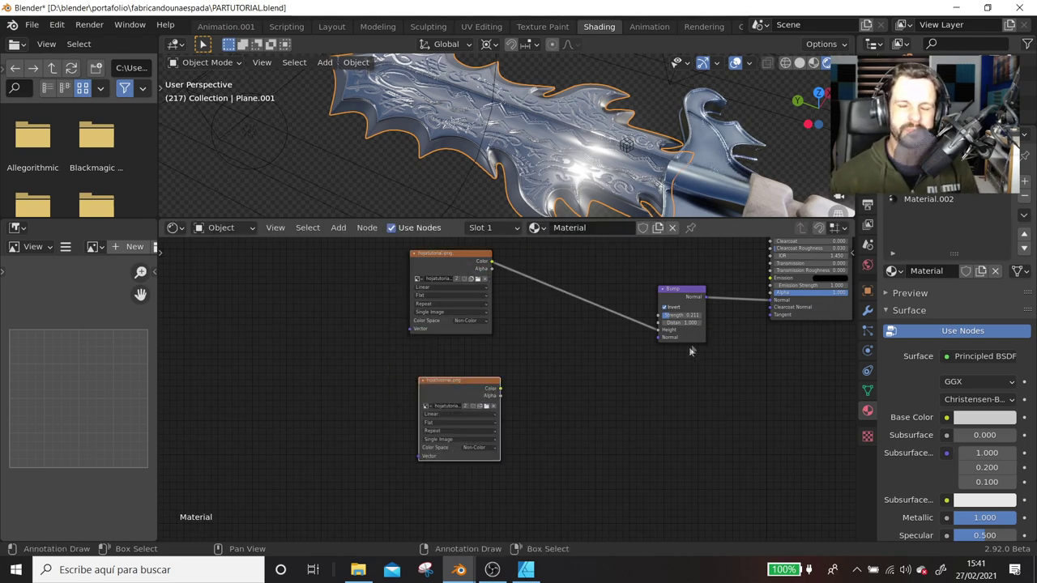
- Add a Normal Map node and link its output into the Bump node's Normal input
{"action": "scroll", "coordinate": [690, 343], "scroll_direction": "up", "scroll_amount": 2}
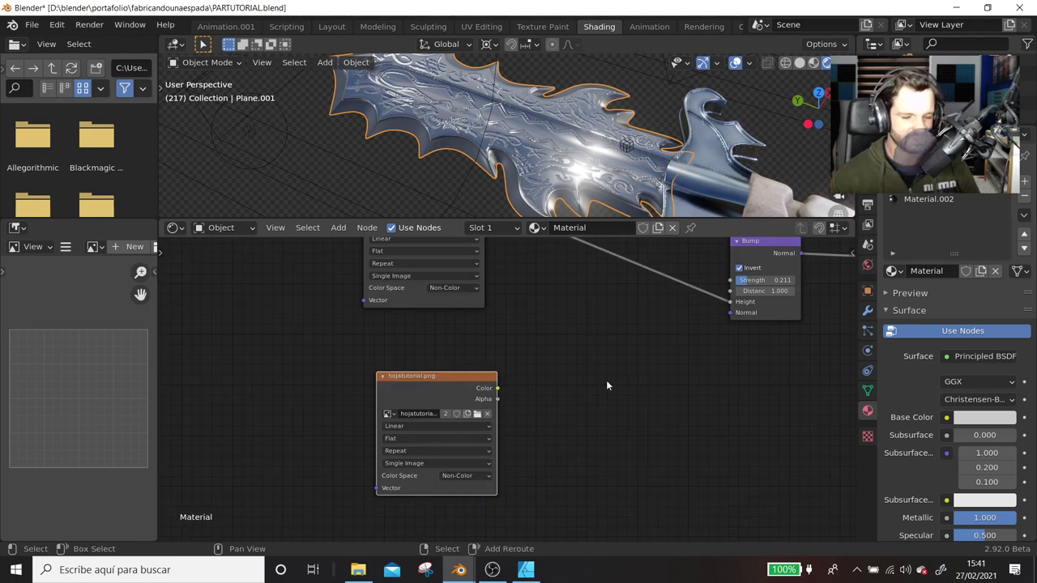
{"action": "key", "text": "shift+a"}
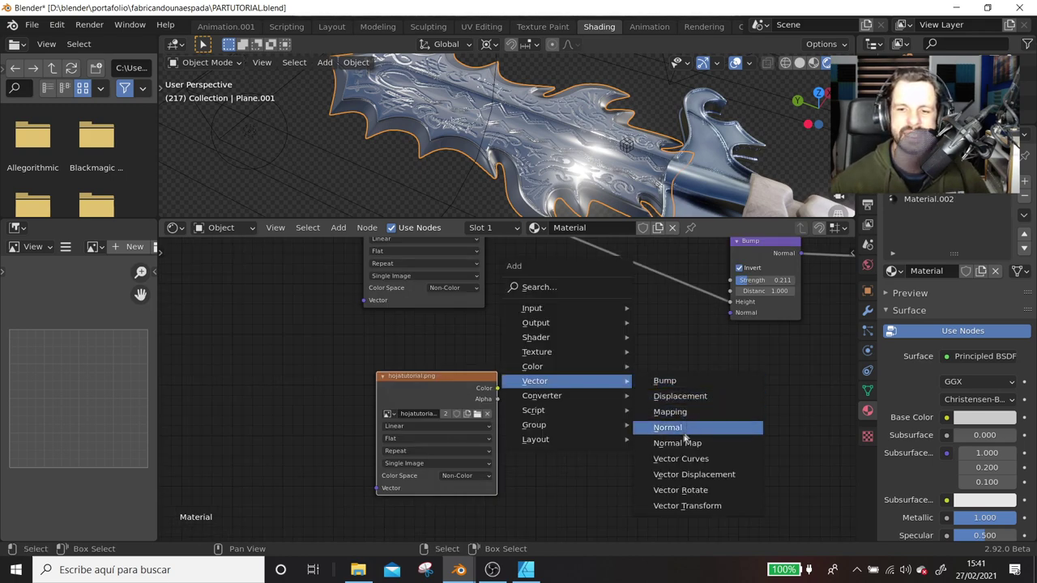
{"action": "left_click", "coordinate": [677, 443]}
{"action": "left_click", "coordinate": [648, 339]}
{"action": "mouse_move", "coordinate": [648, 339]}
{"action": "left_mouse_down"}
{"action": "mouse_move", "coordinate": [707, 313]}
{"action": "mouse_move", "coordinate": [731, 316]}
{"action": "left_mouse_up"}
{"action": "middle_click_drag", "start_coordinate": [731, 315], "coordinate": [570, 349]}
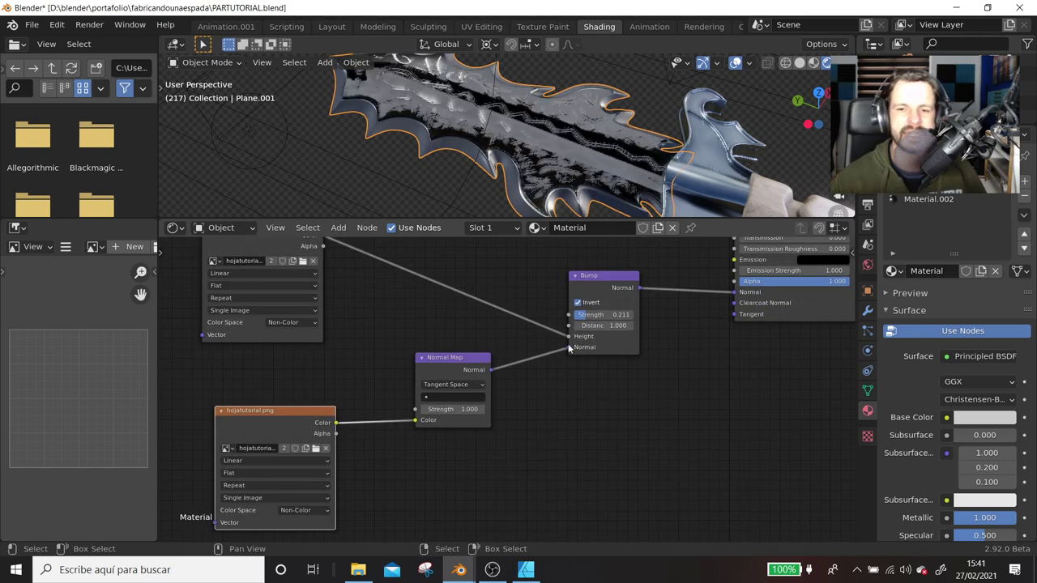
{"action": "left_click_drag", "start_coordinate": [570, 348], "coordinate": [735, 291]}
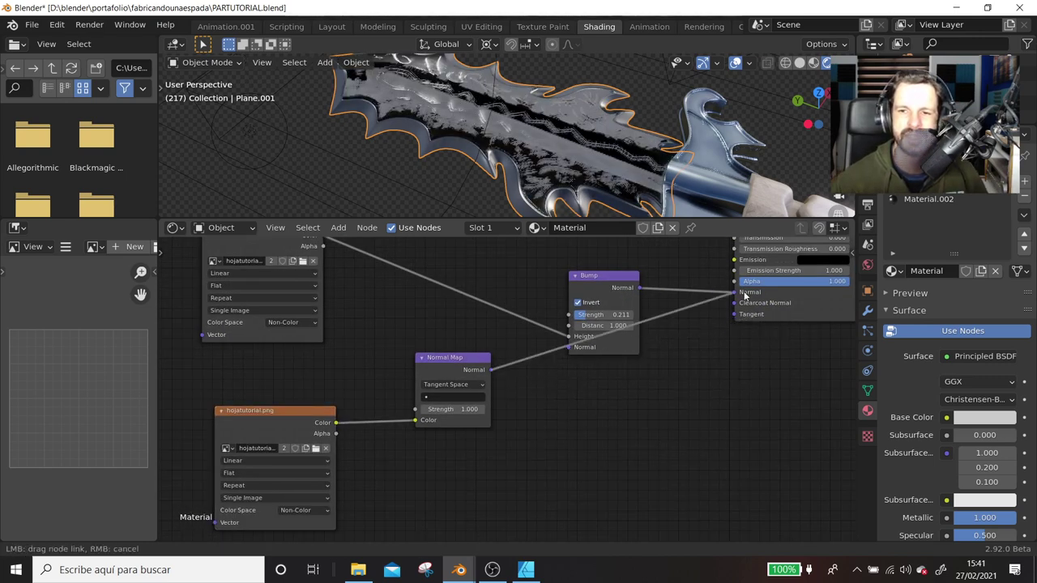
{"action": "mouse_move", "coordinate": [567, 138]}
{"action": "middle_mouse_down"}
{"action": "mouse_move", "coordinate": [658, 121]}
{"action": "mouse_move", "coordinate": [600, 107]}
{"action": "middle_mouse_up"}
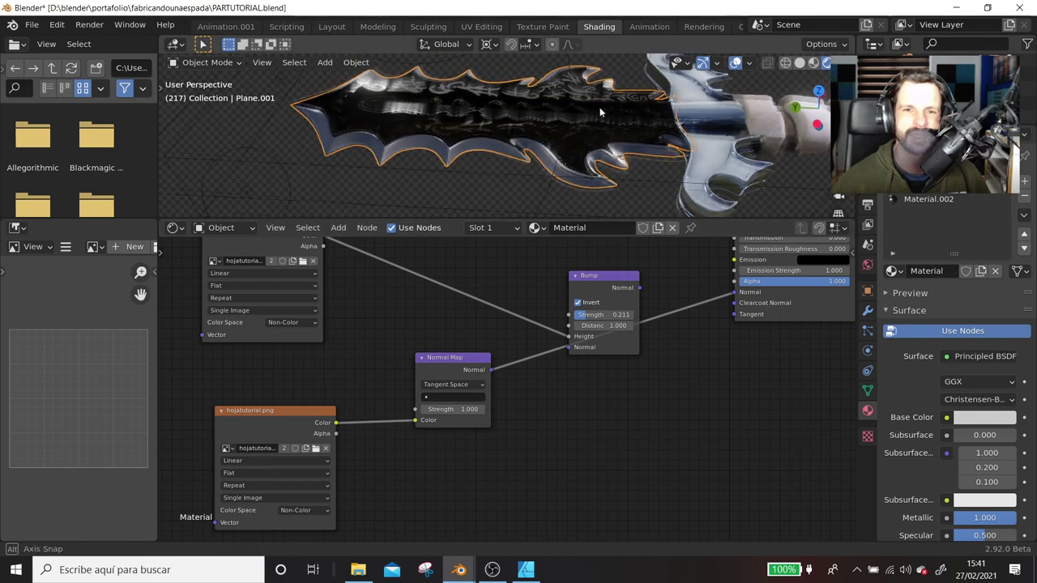
- Set the Normal Map strength to 1.200 and reposition the lower image node
{"action": "mouse_move", "coordinate": [458, 411]}
{"action": "left_mouse_down"}
{"action": "mouse_move", "coordinate": [429, 411]}
{"action": "mouse_move", "coordinate": [485, 410]}
{"action": "left_mouse_up"}
{"action": "scroll", "coordinate": [673, 430], "scroll_direction": "down", "scroll_amount": 2}
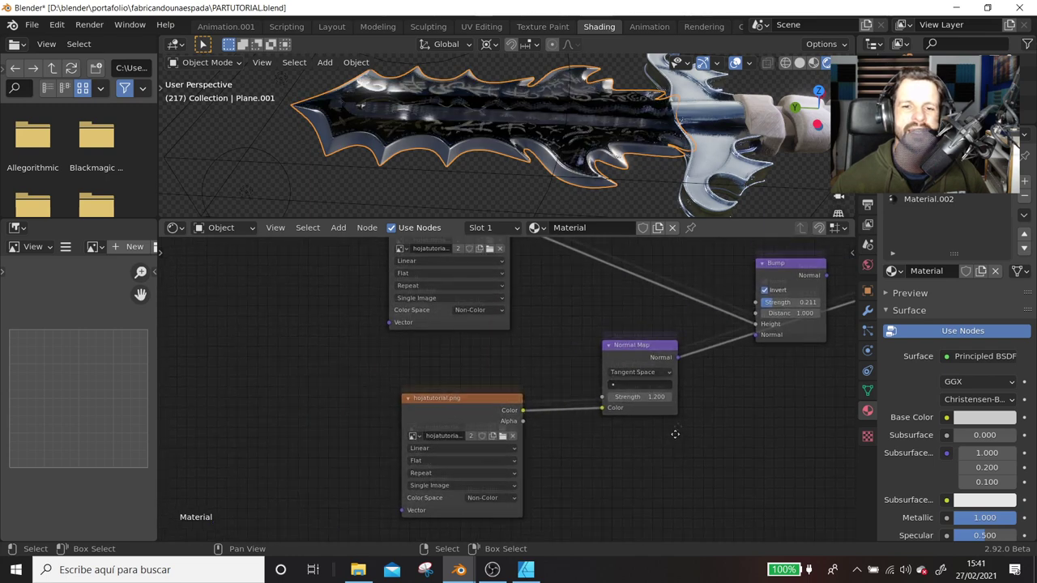
{"action": "middle_click_drag", "start_coordinate": [648, 440], "coordinate": [601, 429]}
{"action": "mouse_move", "coordinate": [417, 461]}
{"action": "left_mouse_down"}
{"action": "mouse_move", "coordinate": [389, 437]}
{"action": "mouse_move", "coordinate": [407, 436]}
{"action": "left_mouse_up"}
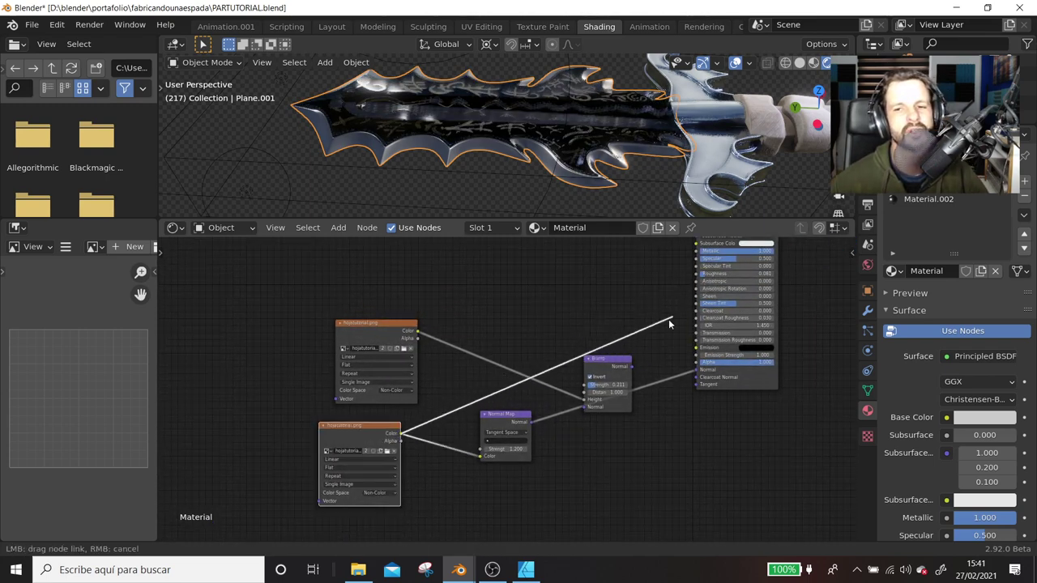
- Link the lower image to Base Color, shift both image nodes left, then remove that Base Color link
{"action": "left_click_drag", "start_coordinate": [689, 318], "coordinate": [567, 381]}
{"action": "middle_click_drag", "start_coordinate": [397, 439], "coordinate": [380, 490]}
{"action": "left_click_drag", "start_coordinate": [384, 486], "coordinate": [681, 273]}
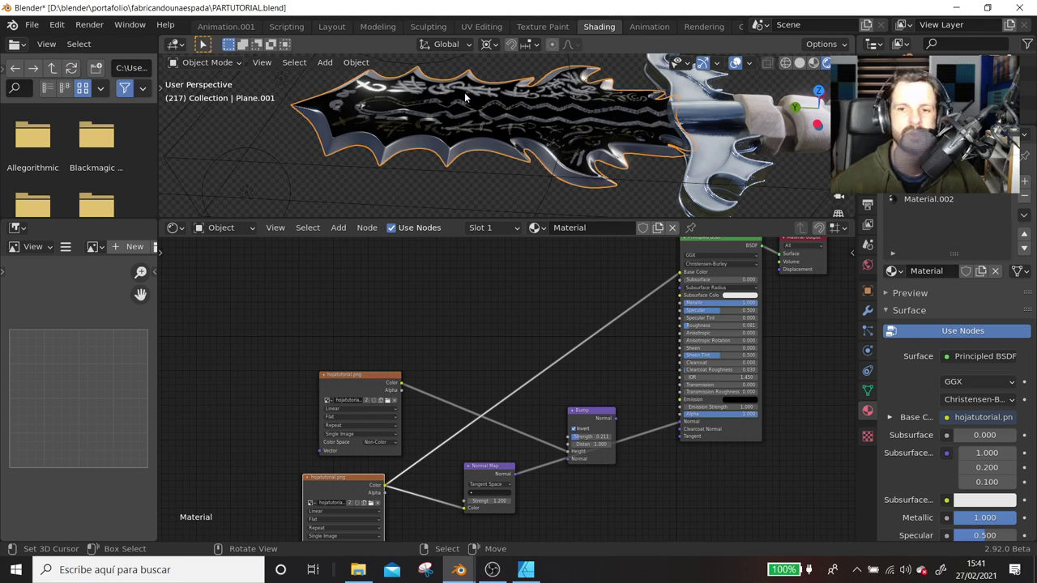
{"action": "left_click_drag", "start_coordinate": [356, 375], "coordinate": [322, 313]}
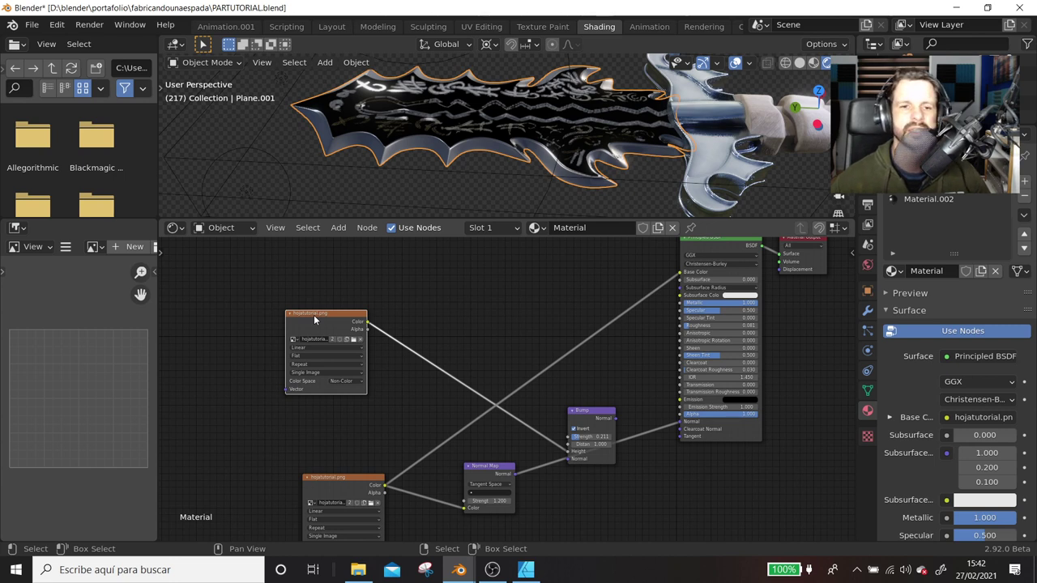
{"action": "left_click_drag", "start_coordinate": [315, 320], "coordinate": [235, 310]}
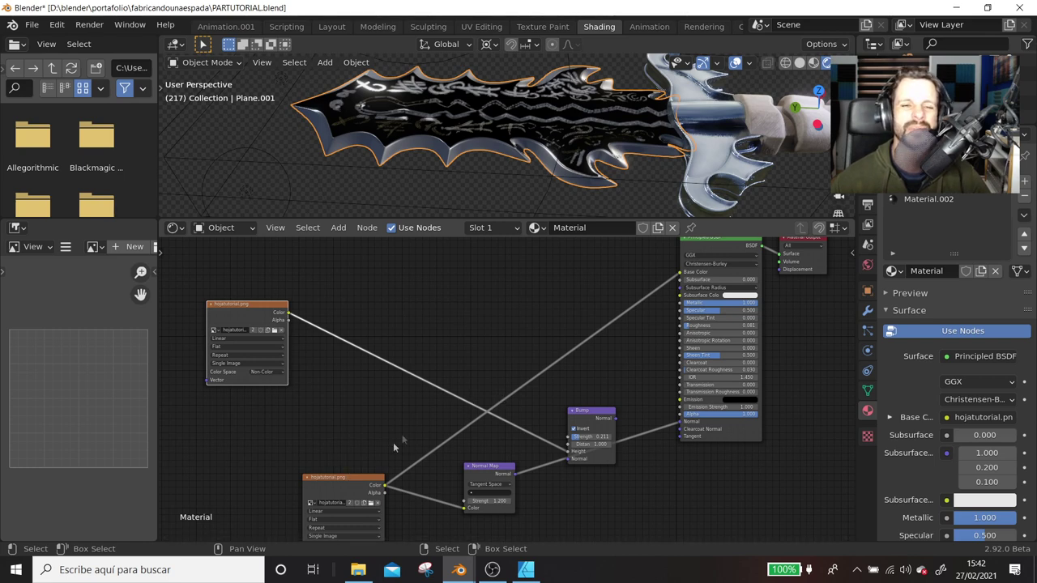
{"action": "left_click_drag", "start_coordinate": [350, 478], "coordinate": [319, 466]}
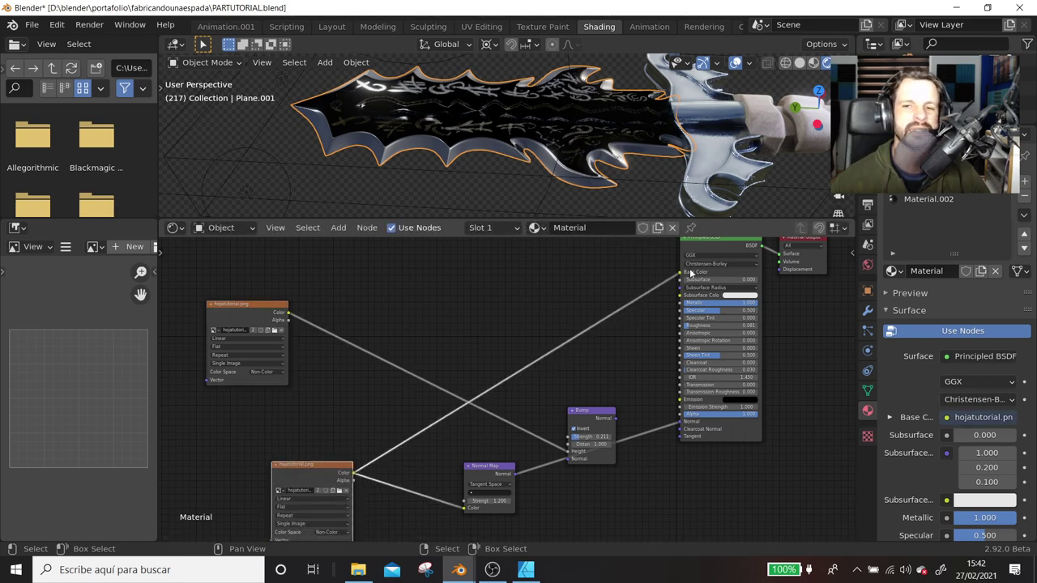
{"action": "left_click_drag", "start_coordinate": [681, 274], "coordinate": [502, 348]}
{"action": "left_click_drag", "start_coordinate": [337, 466], "coordinate": [284, 440]}
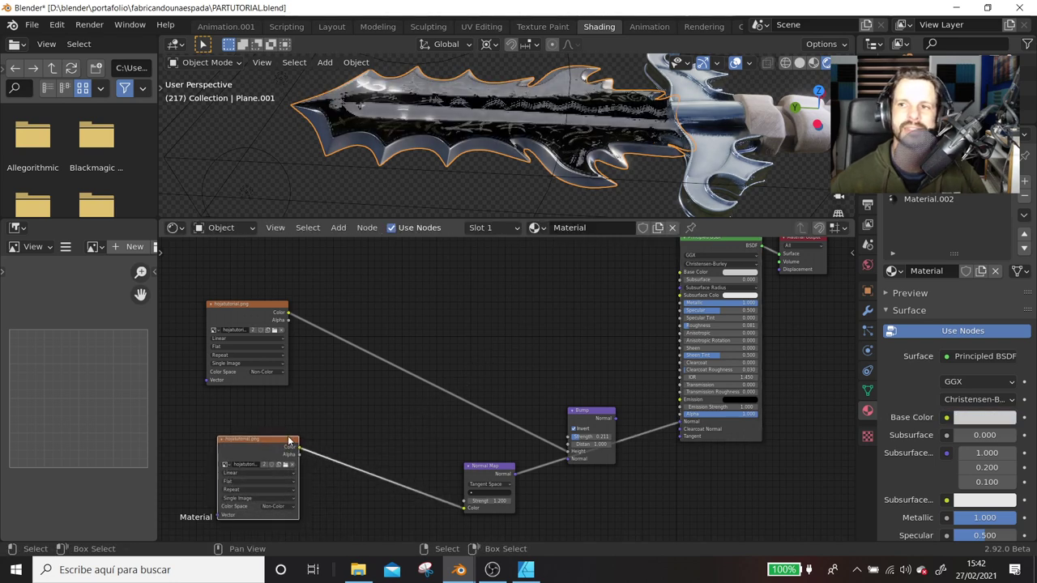
- Minimise Blender, open SmartNormap 2.0 and load the engraving image from Descargas
{"action": "left_click", "coordinate": [956, 8]}
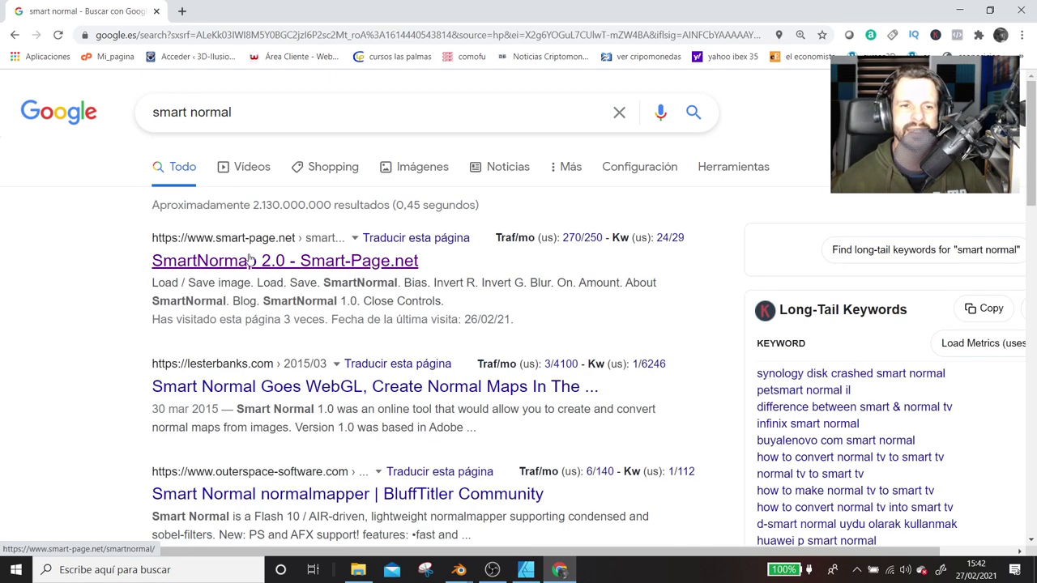
{"action": "left_click", "coordinate": [243, 265]}
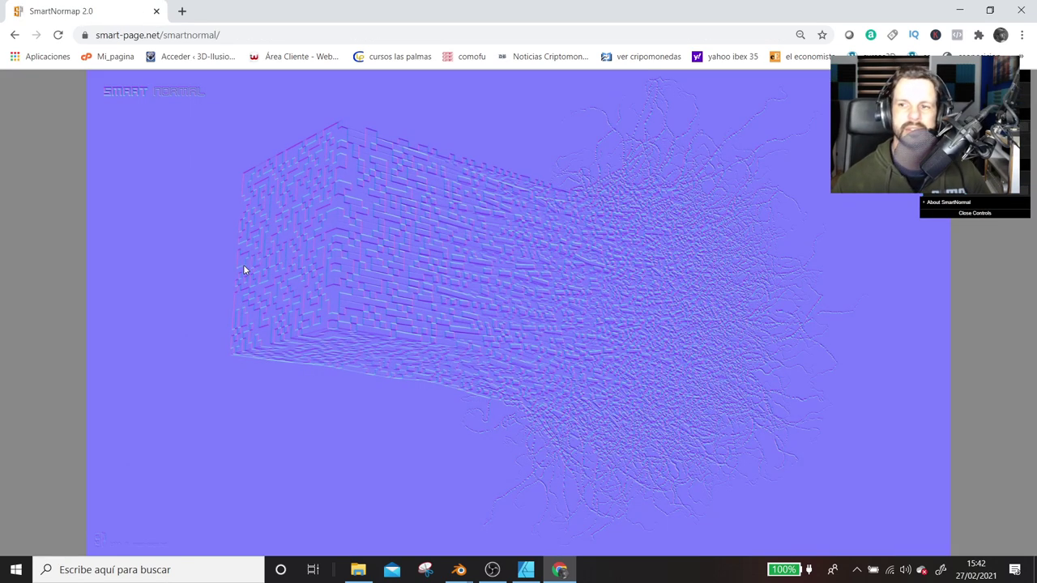
{"action": "left_click", "coordinate": [735, 301]}
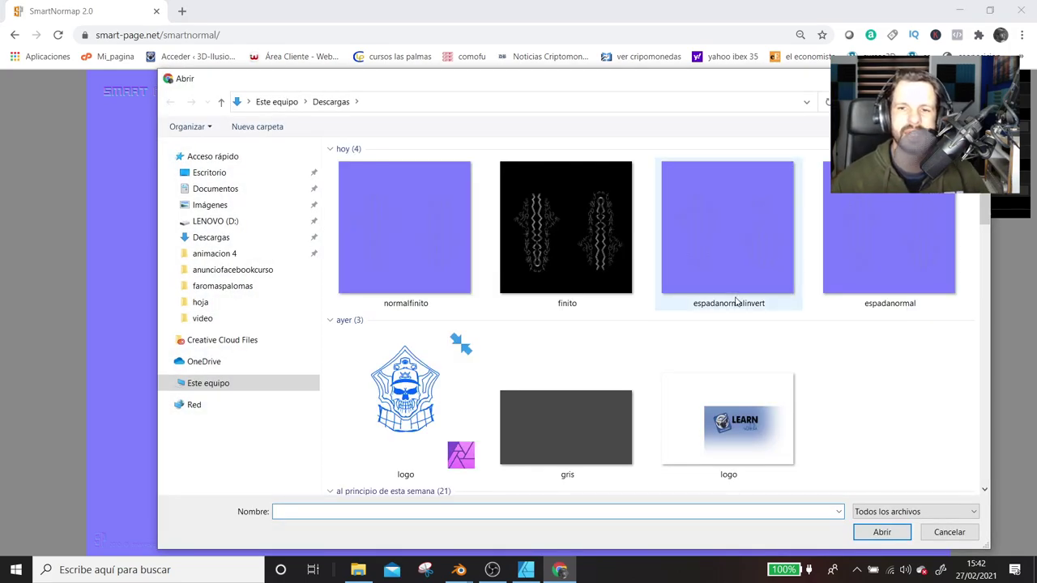
{"action": "scroll", "coordinate": [735, 302], "scroll_direction": "down", "scroll_amount": 3}
{"action": "scroll", "coordinate": [739, 300], "scroll_direction": "down", "scroll_amount": 5}
{"action": "scroll", "coordinate": [745, 298], "scroll_direction": "down", "scroll_amount": 5}
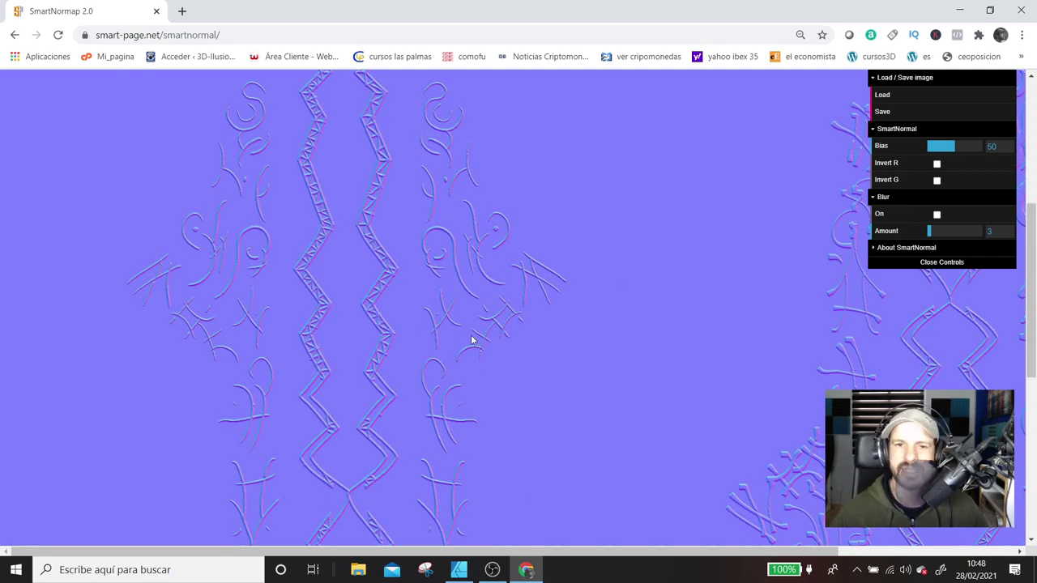
- Lower the normal map Bias to 43
{"action": "scroll", "coordinate": [767, 349], "scroll_direction": "down", "scroll_amount": 2}
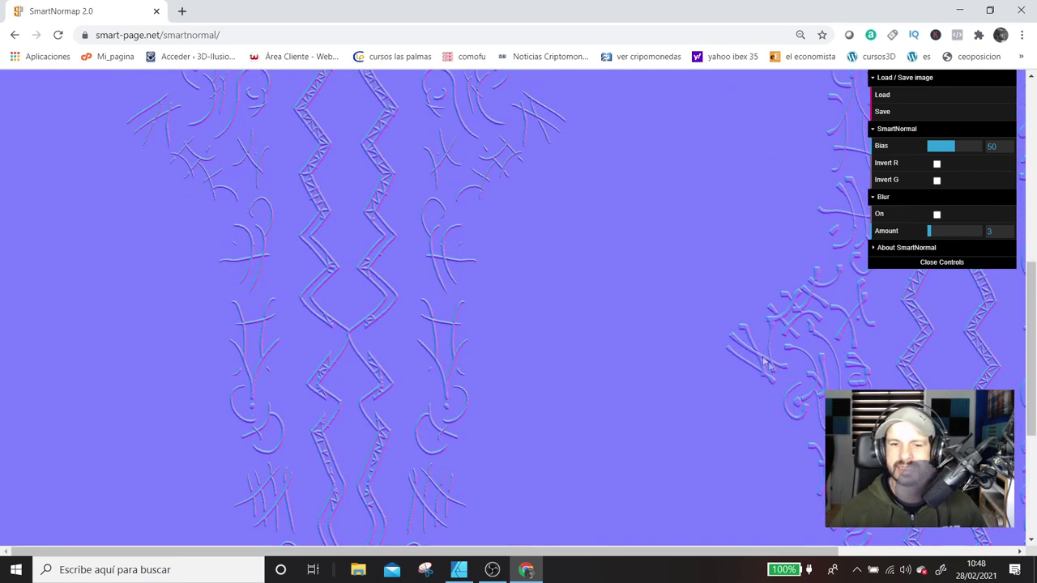
{"action": "scroll", "coordinate": [752, 328], "scroll_direction": "down", "scroll_amount": 3, "text": "ctrl"}
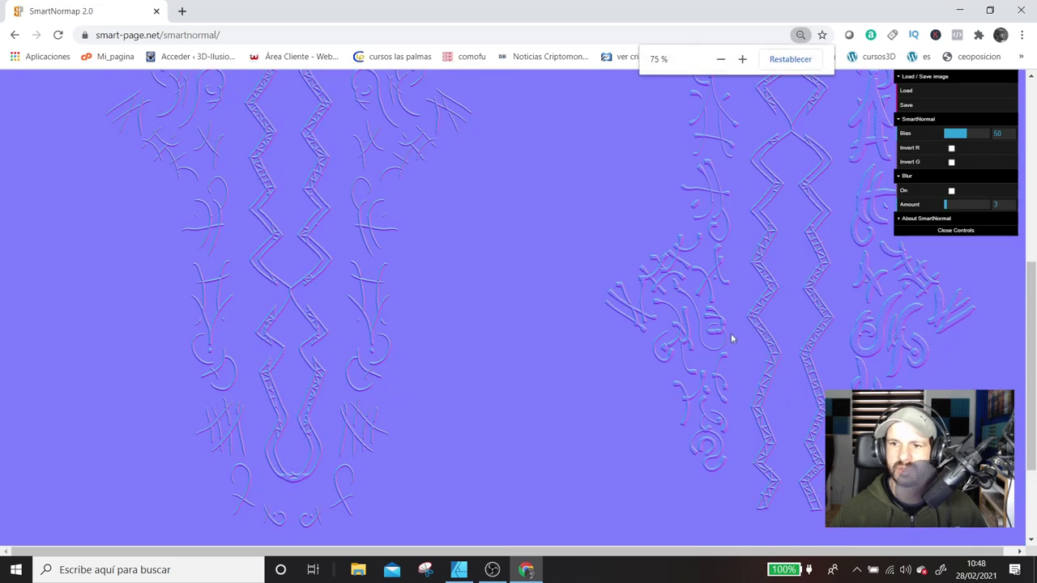
{"action": "scroll", "coordinate": [757, 349], "scroll_direction": "up", "scroll_amount": 2, "text": "ctrl"}
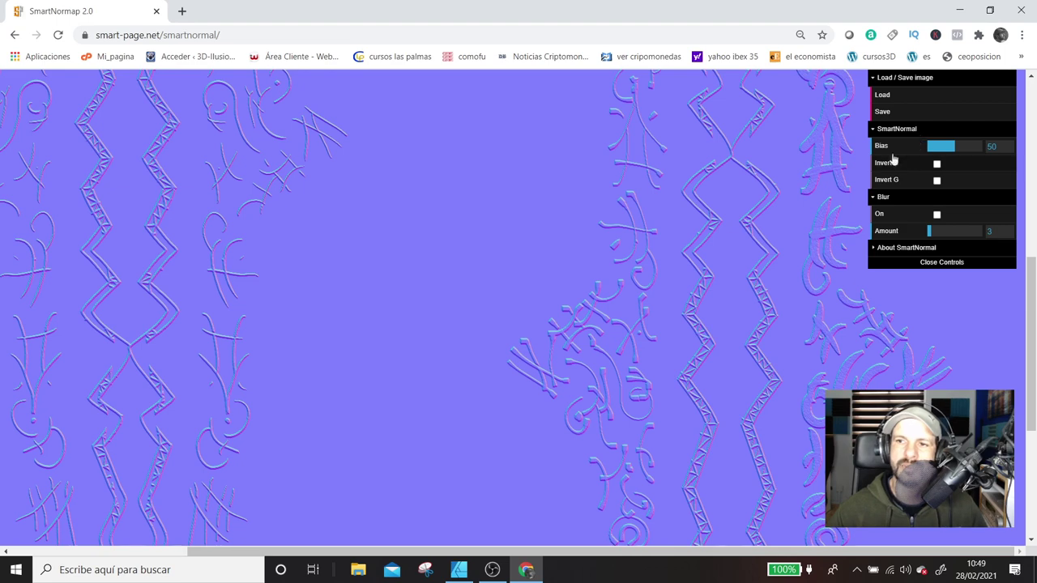
{"action": "mouse_move", "coordinate": [969, 147]}
{"action": "left_mouse_down"}
{"action": "mouse_move", "coordinate": [1005, 146]}
{"action": "mouse_move", "coordinate": [946, 144]}
{"action": "left_mouse_up"}
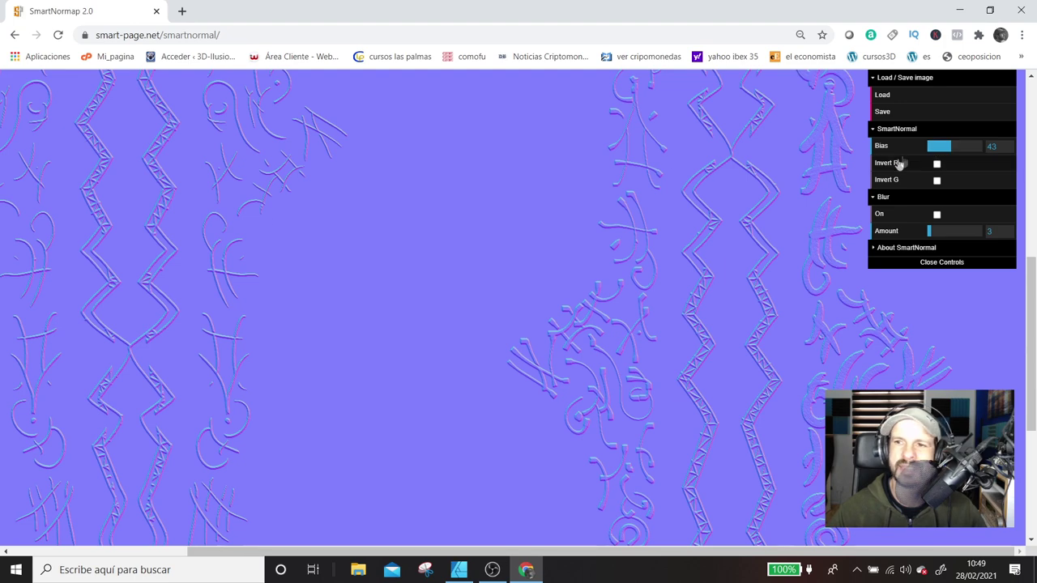
- Try Invert R and Blur but leave both off, keeping Invert G checked
{"action": "left_click", "coordinate": [937, 166]}
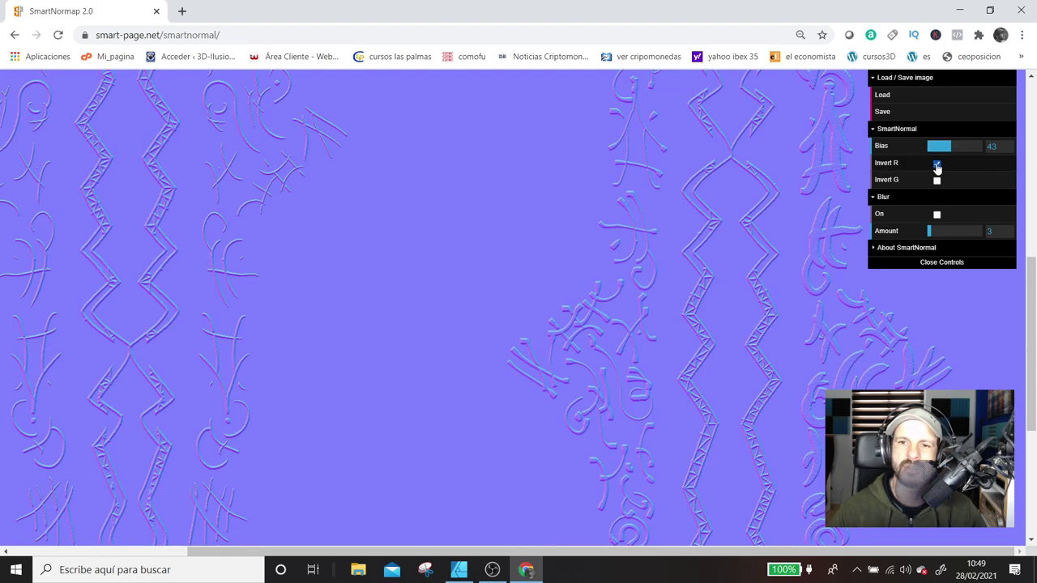
{"action": "left_click", "coordinate": [938, 165]}
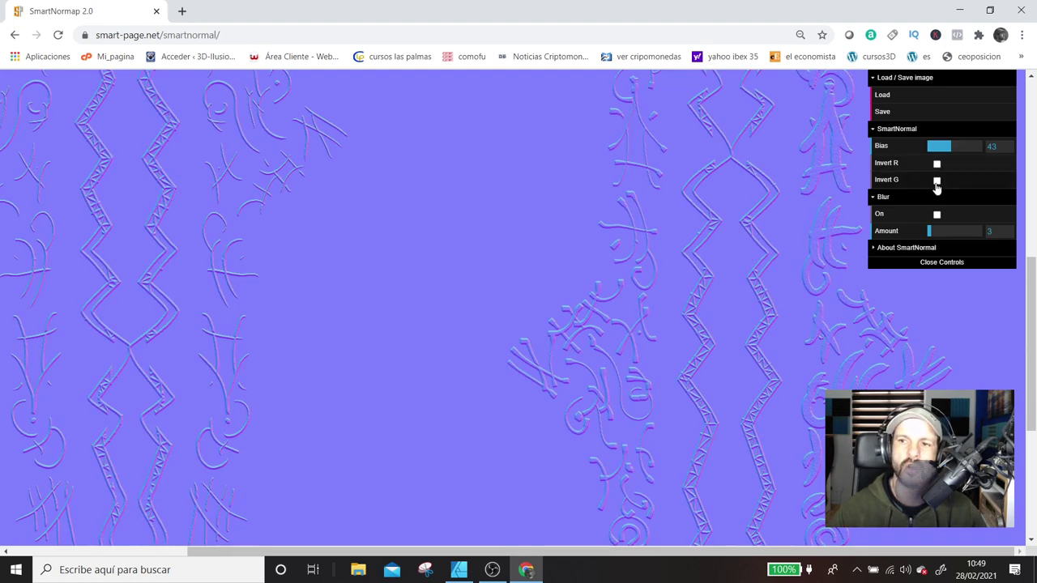
{"action": "left_click", "coordinate": [936, 182]}
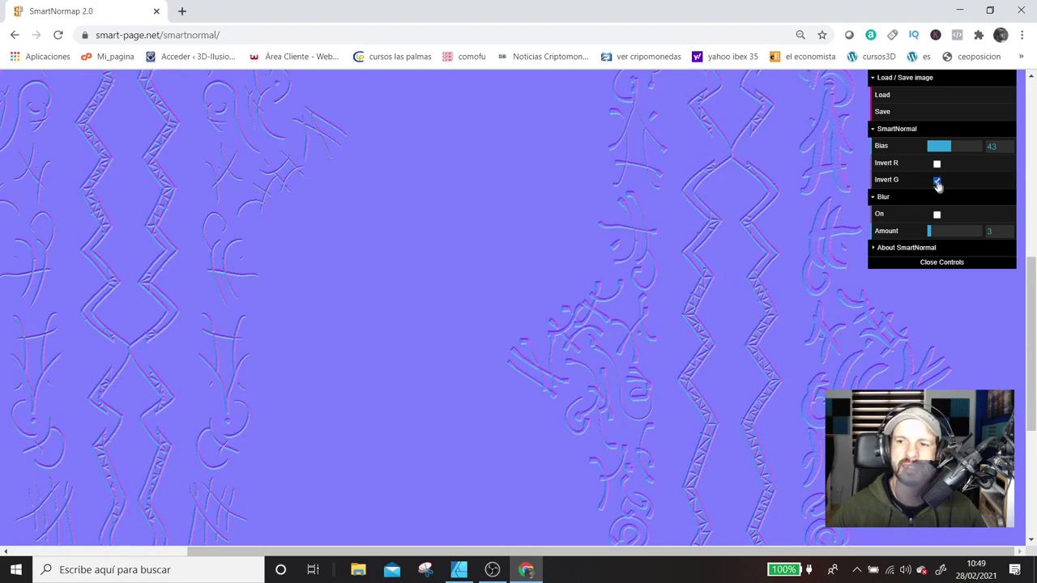
{"action": "left_click", "coordinate": [938, 182]}
{"action": "left_click", "coordinate": [937, 181]}
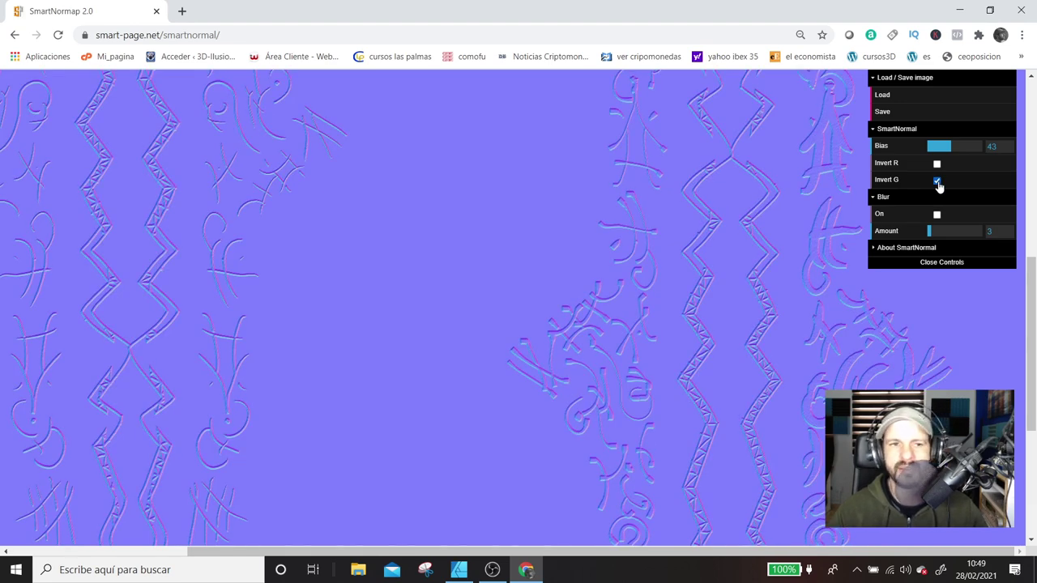
{"action": "scroll", "coordinate": [762, 278], "scroll_direction": "down", "scroll_amount": 1}
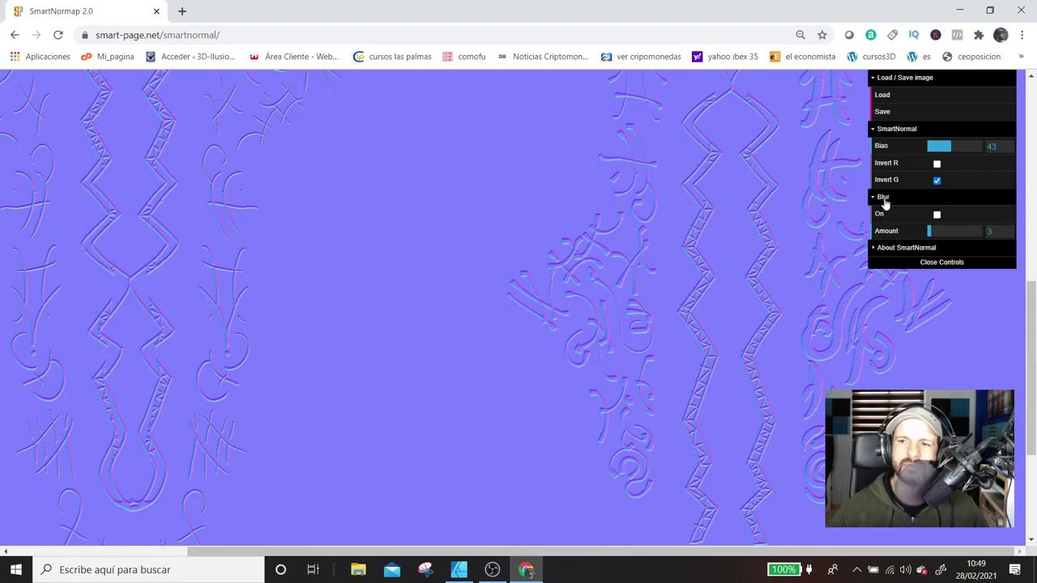
{"action": "left_click", "coordinate": [937, 215]}
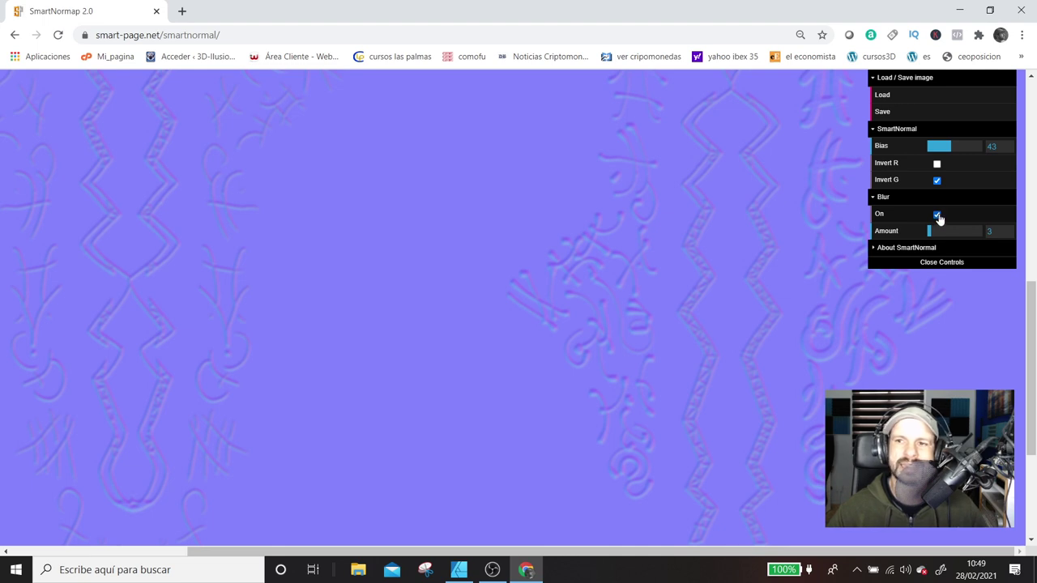
{"action": "left_click", "coordinate": [936, 216]}
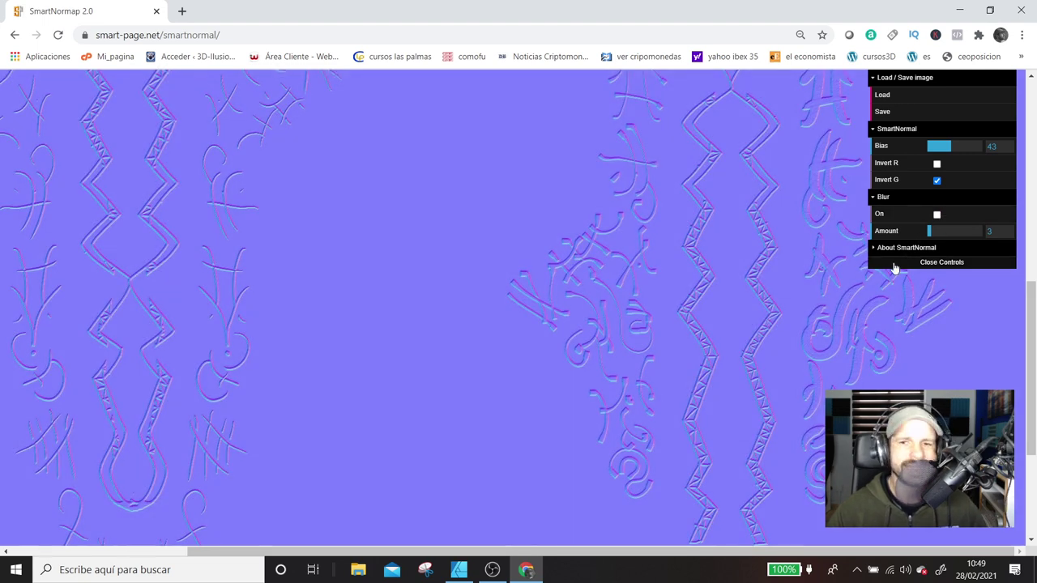
- Save the image with Guardar imagen como as 'normal nuevo' in Descargas
{"action": "right_click", "coordinate": [486, 231]}
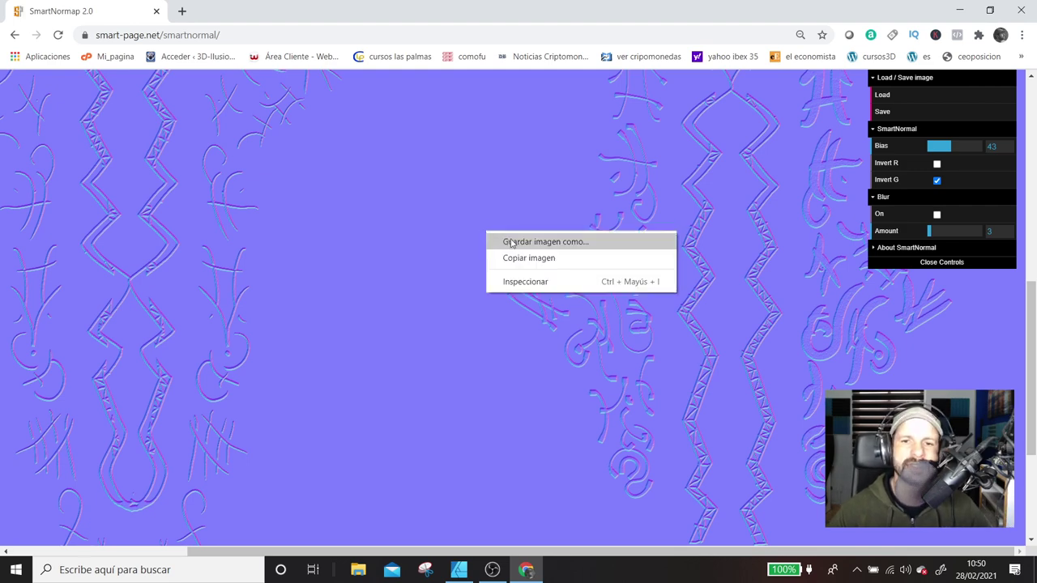
{"action": "left_click", "coordinate": [525, 242]}
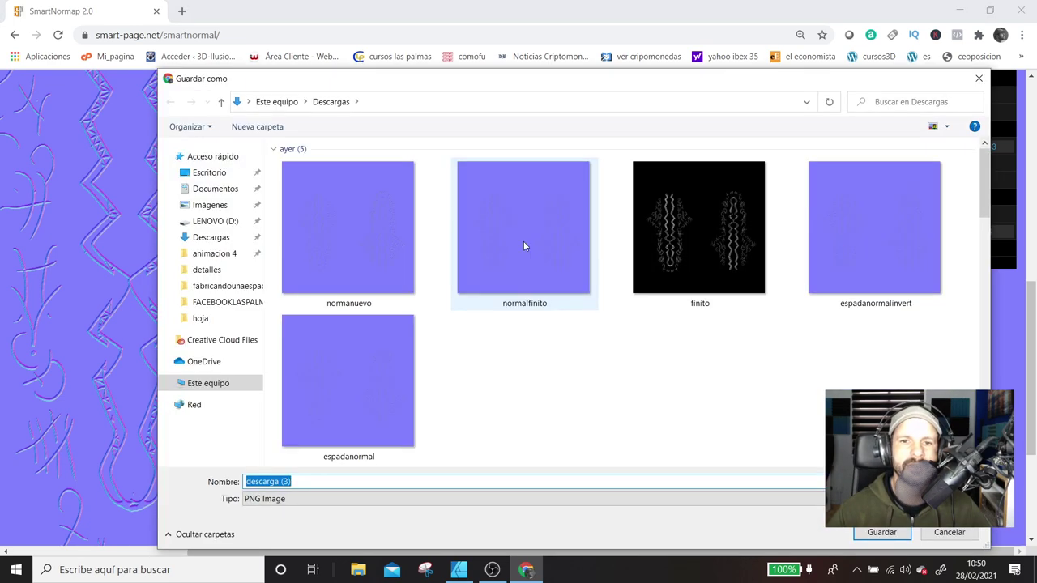
{"action": "type", "text": "norma"}
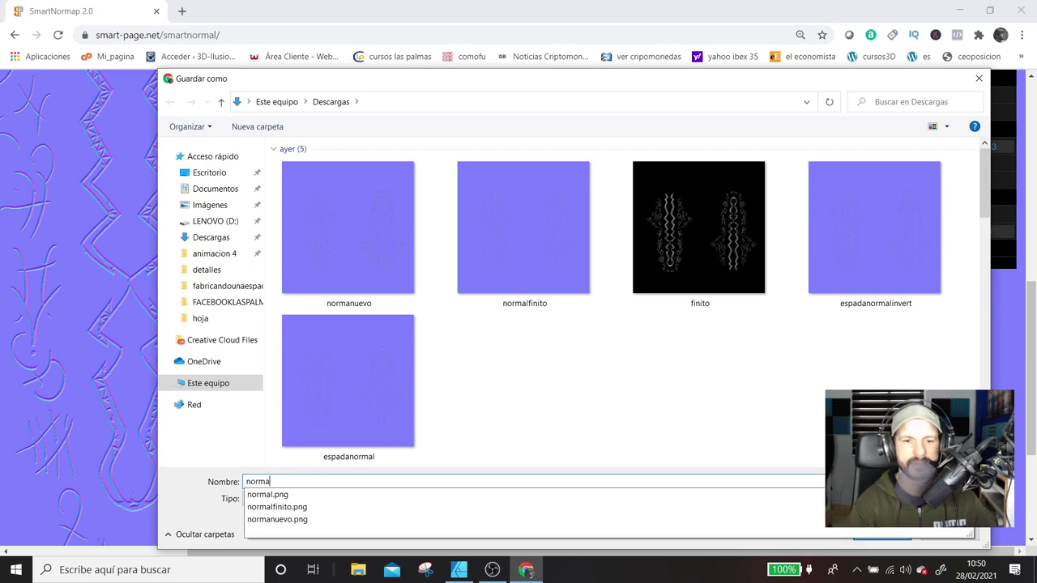
{"action": "type", "text": "l nuevo"}
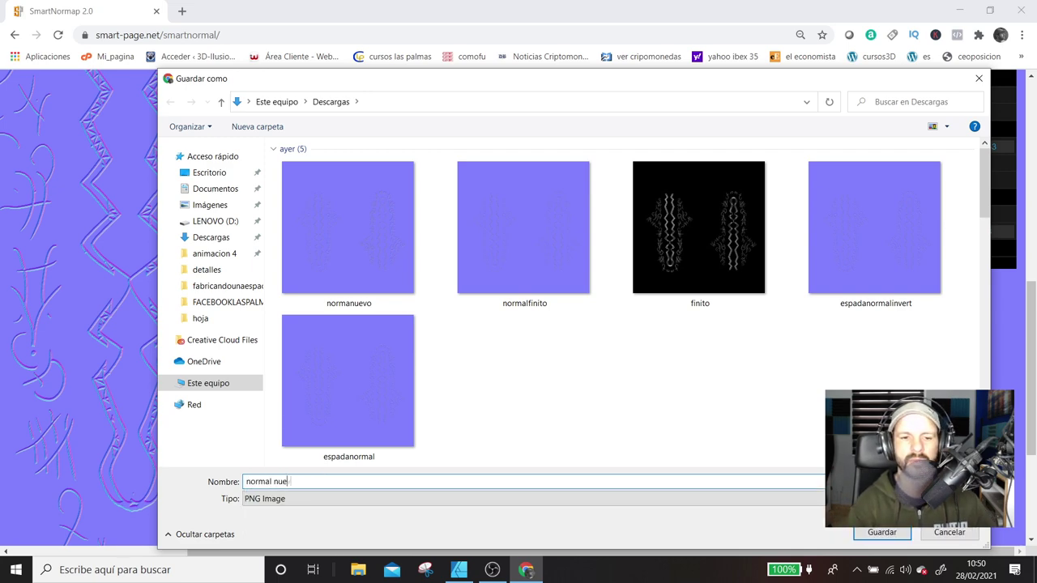
{"action": "left_click", "coordinate": [878, 538]}
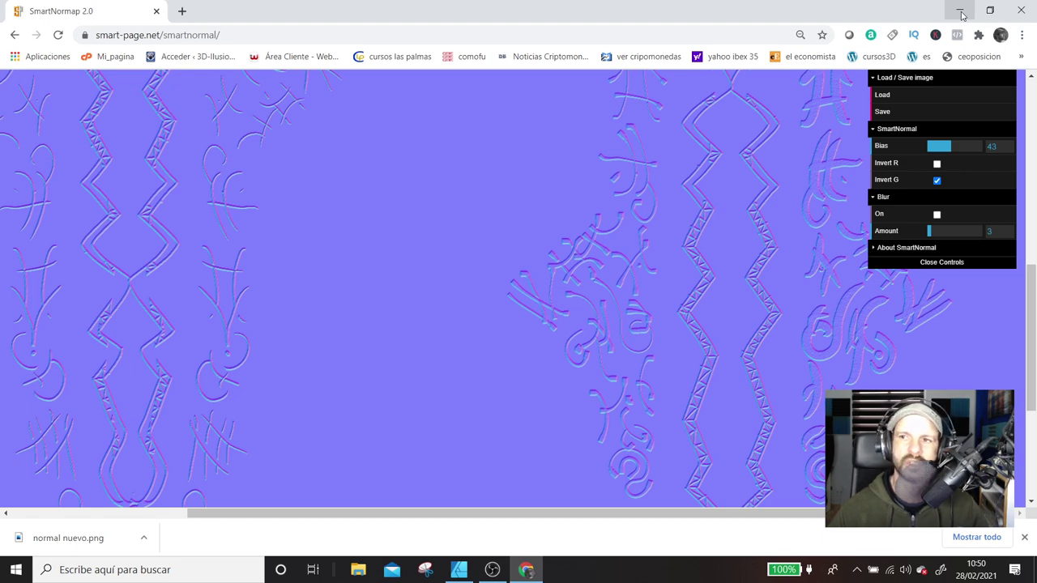
{"action": "left_click", "coordinate": [961, 15]}
- Set the normanuevo.png image node's Color Space to Non-Color
{"action": "middle_click_drag", "start_coordinate": [567, 297], "coordinate": [597, 329]}
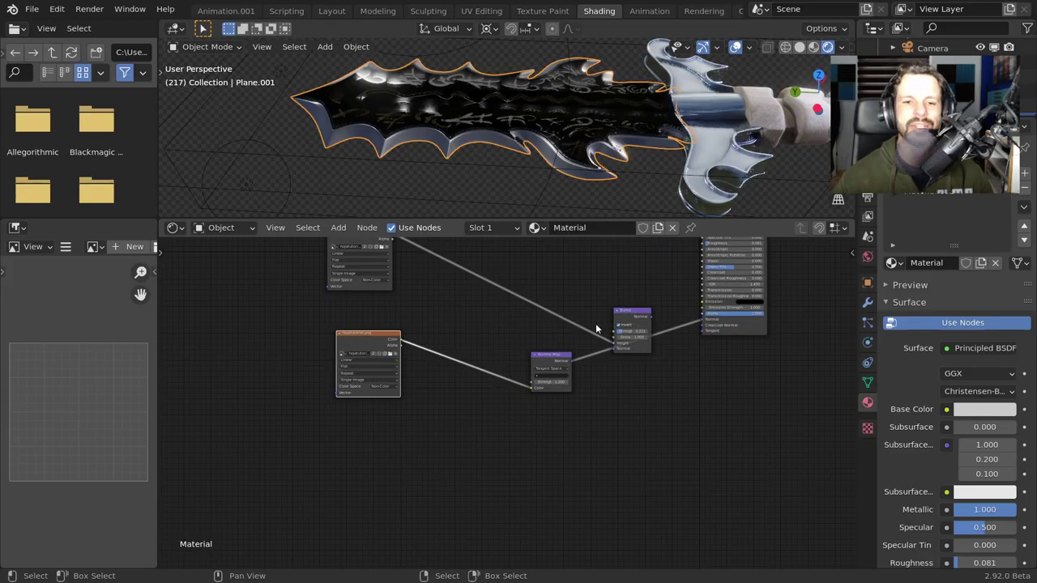
{"action": "scroll", "coordinate": [597, 329], "scroll_direction": "up", "scroll_amount": 2}
{"action": "scroll", "coordinate": [597, 329], "scroll_direction": "up", "scroll_amount": 2}
{"action": "middle_click_drag", "start_coordinate": [327, 406], "coordinate": [473, 413]}
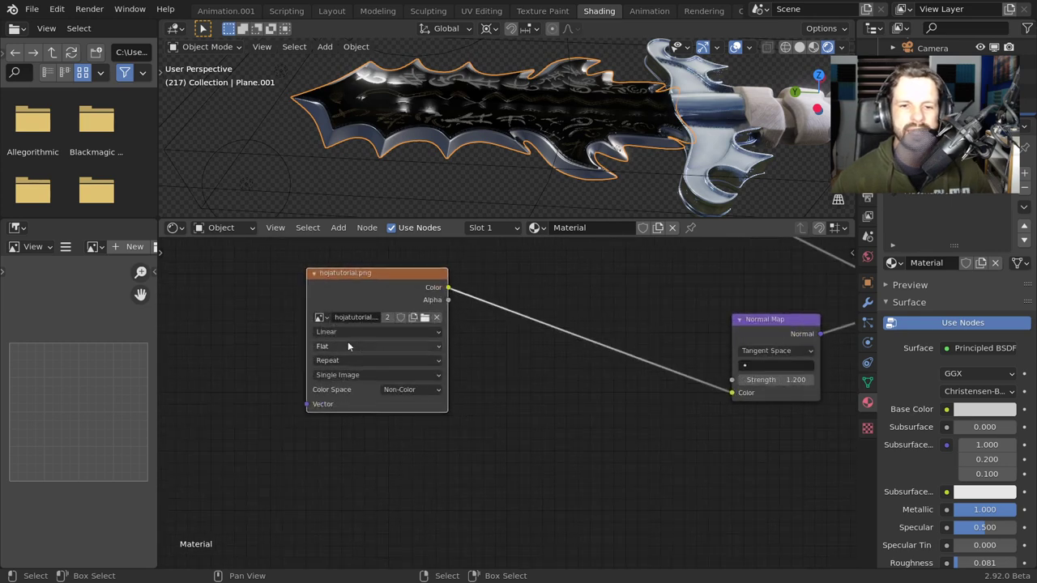
{"action": "left_click", "coordinate": [424, 319]}
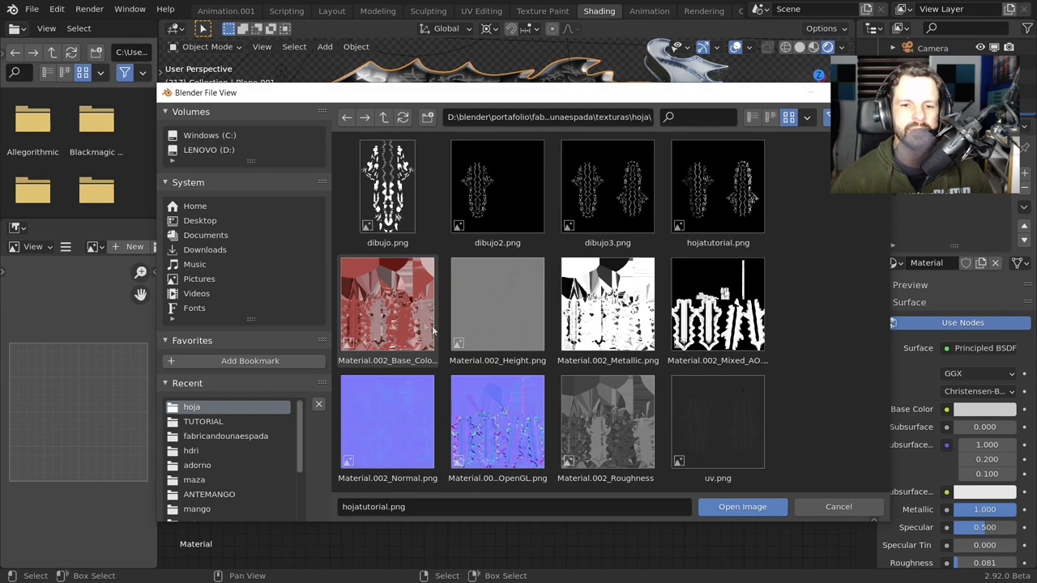
{"action": "key", "text": "Escape"}
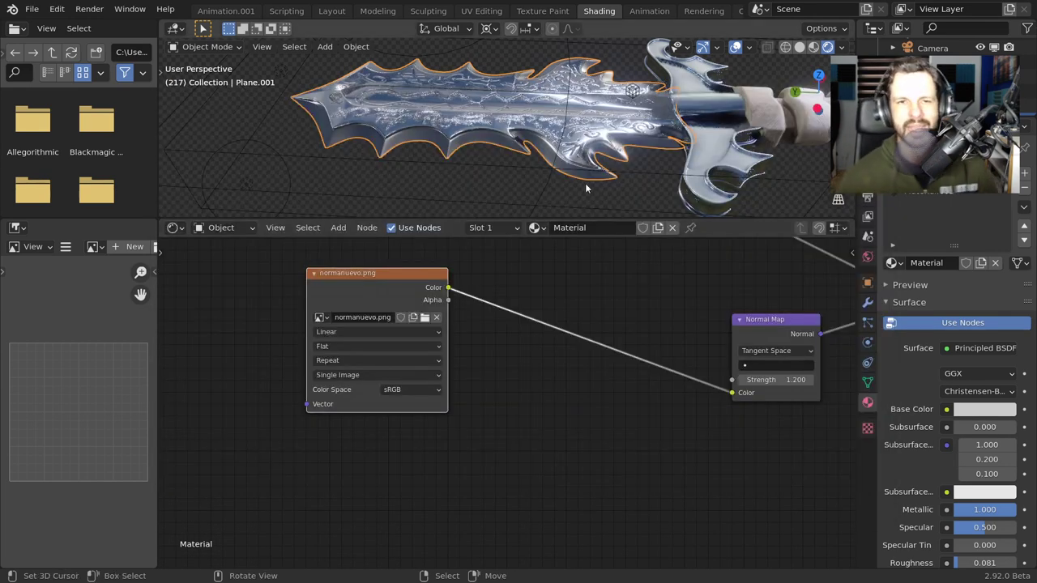
{"action": "mouse_move", "coordinate": [586, 188]}
{"action": "middle_mouse_down"}
{"action": "mouse_move", "coordinate": [625, 144]}
{"action": "mouse_move", "coordinate": [569, 298]}
{"action": "middle_mouse_up"}
{"action": "scroll", "coordinate": [623, 301], "scroll_direction": "down", "scroll_amount": 2}
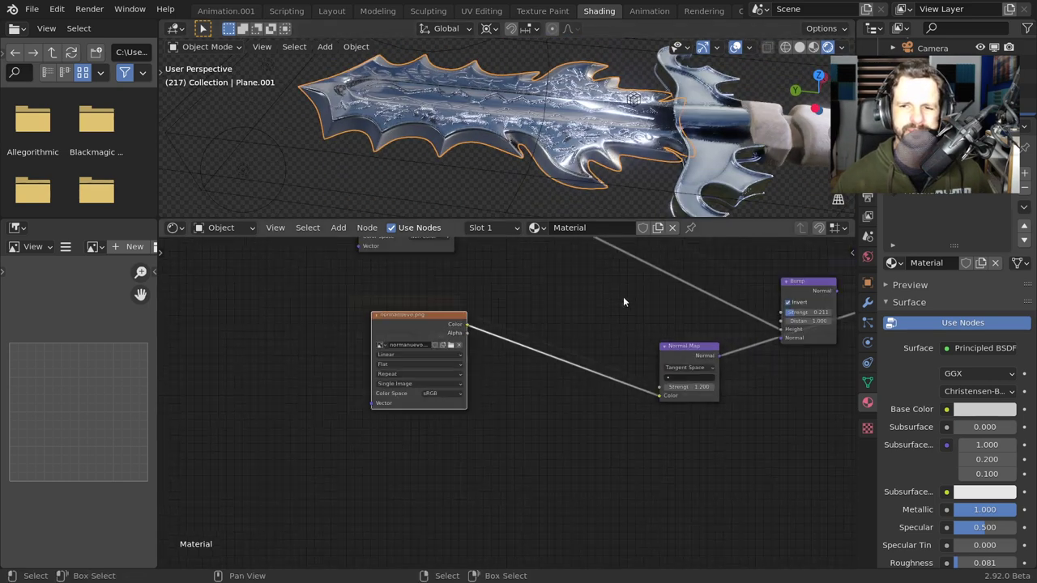
{"action": "scroll", "coordinate": [567, 324], "scroll_direction": "up", "scroll_amount": 3}
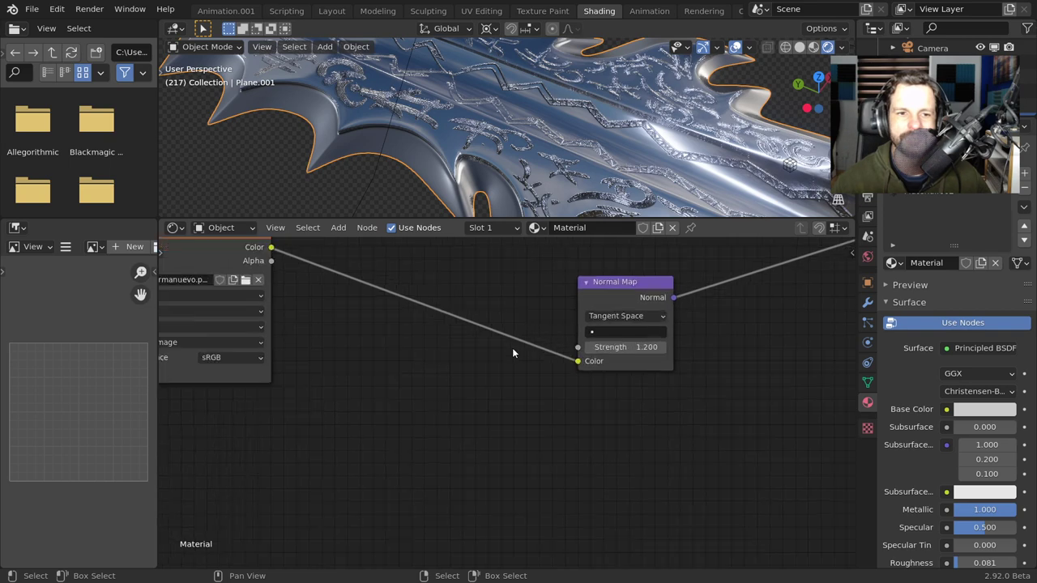
{"action": "middle_click_drag", "start_coordinate": [329, 352], "coordinate": [520, 367]}
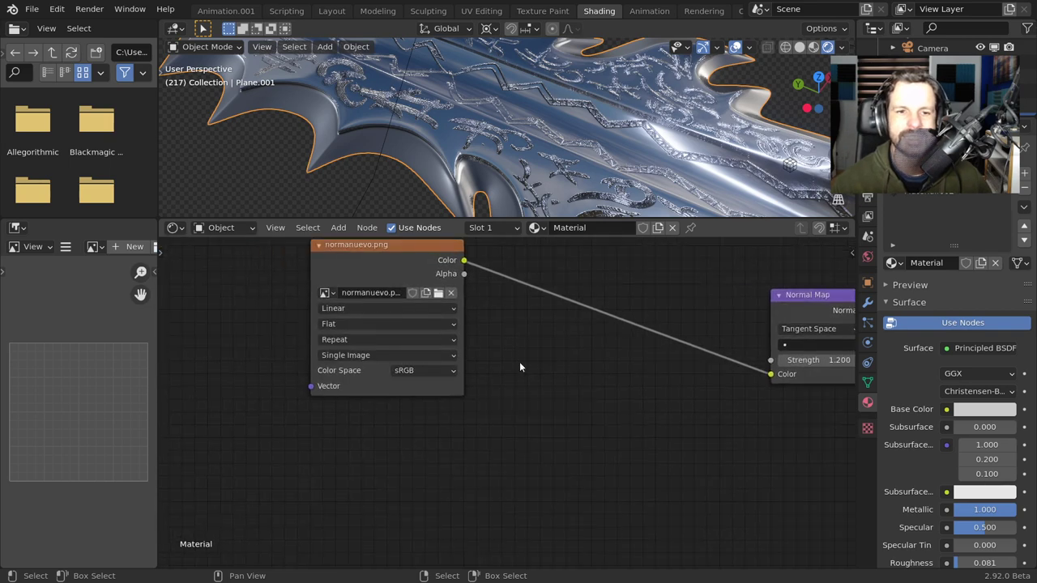
{"action": "left_click", "coordinate": [405, 372]}
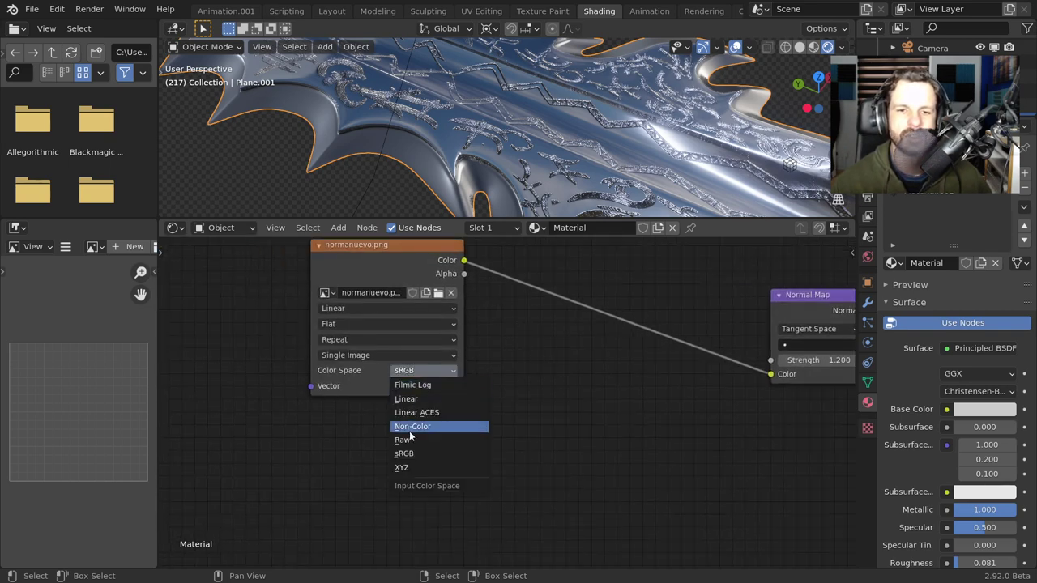
{"action": "left_click", "coordinate": [409, 428]}
- Set the Normal Map node's Strength to 0.200
{"action": "scroll", "coordinate": [520, 407], "scroll_direction": "down", "scroll_amount": 3}
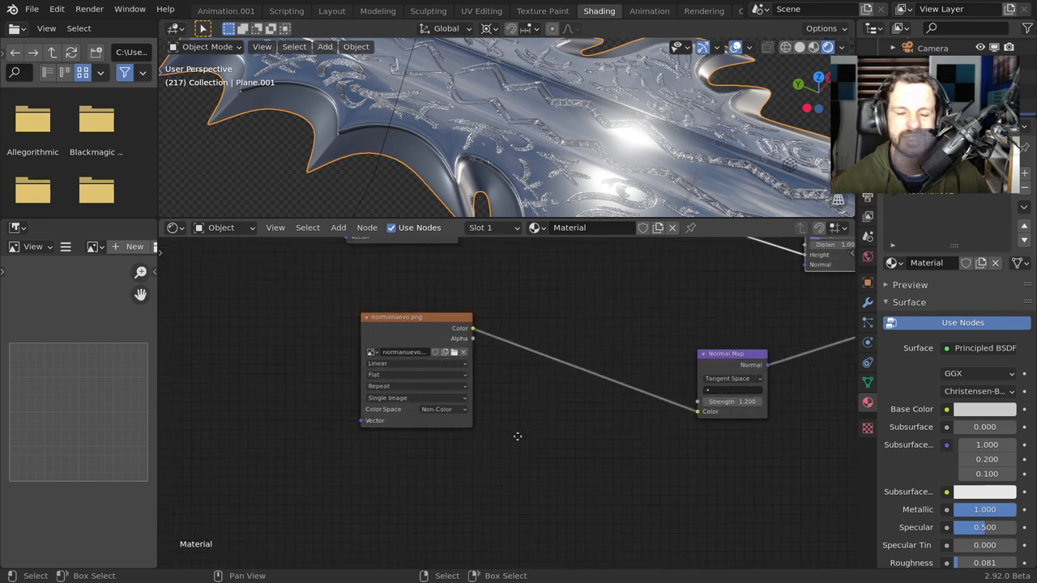
{"action": "middle_click_drag", "start_coordinate": [481, 371], "coordinate": [458, 449]}
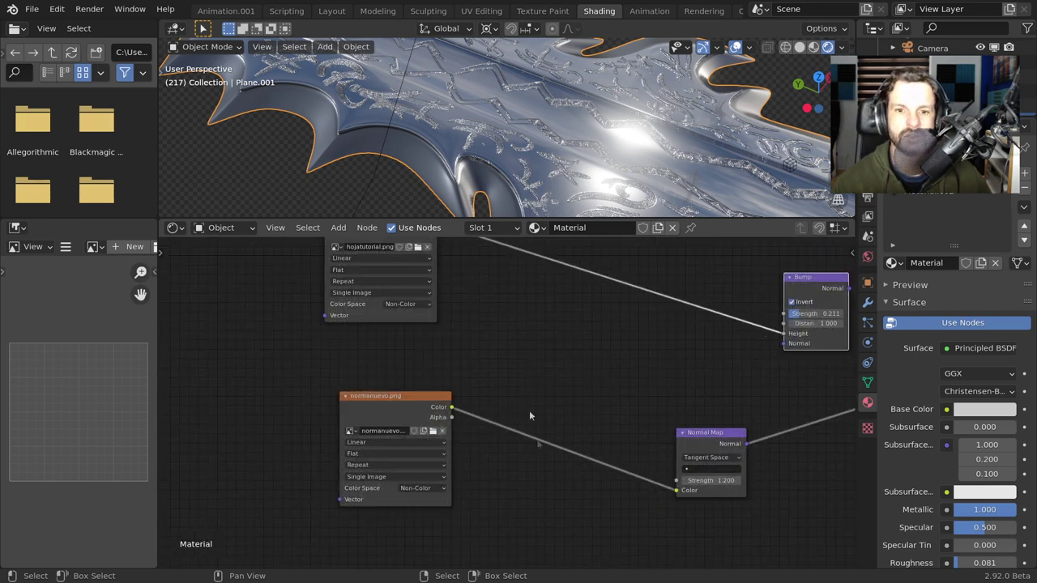
{"action": "middle_click_drag", "start_coordinate": [526, 403], "coordinate": [505, 359]}
{"action": "scroll", "coordinate": [652, 429], "scroll_direction": "up", "scroll_amount": 3}
{"action": "left_click_drag", "start_coordinate": [673, 355], "coordinate": [616, 355]}
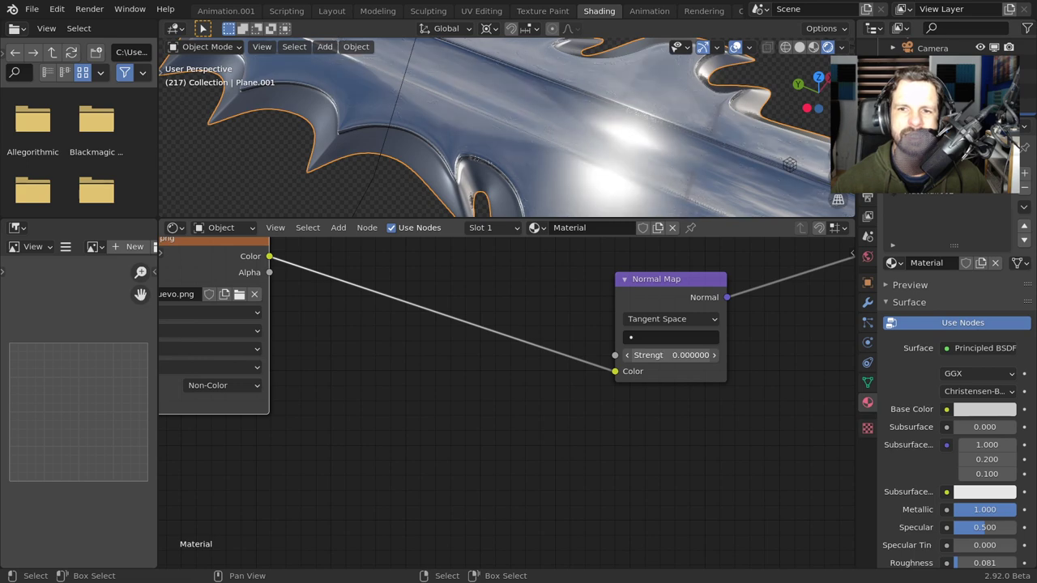
{"action": "left_click_drag", "start_coordinate": [671, 355], "coordinate": [689, 355]}
- Orbit the sword and briefly play the animation to preview the engraving
{"action": "middle_click_drag", "start_coordinate": [664, 146], "coordinate": [725, 205]}
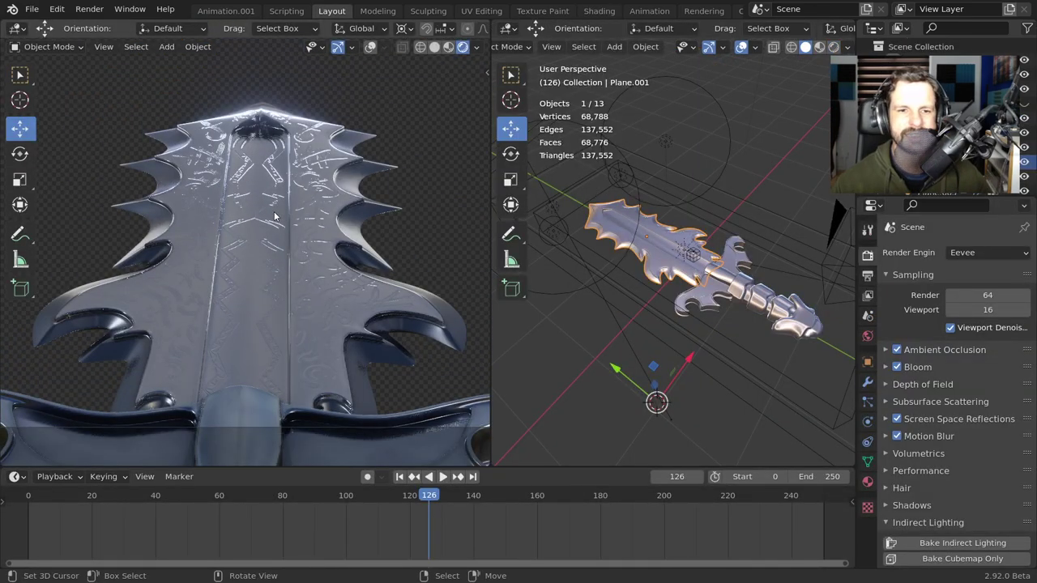
{"action": "key", "text": "space"}
{"action": "key", "text": "space"}
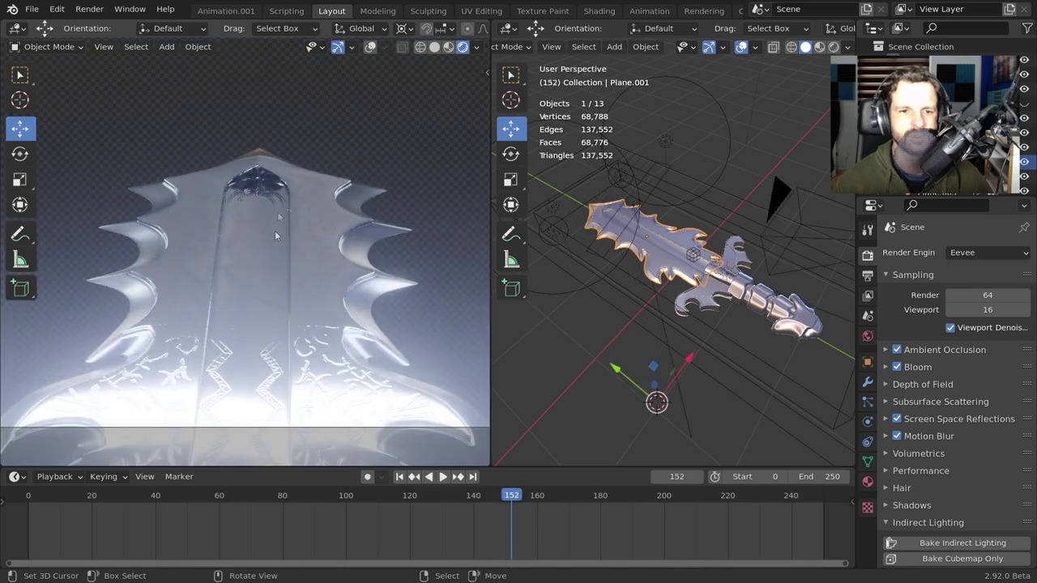
- Scrub the timeline between frames 145 and 148, then orbit the left view to see the blade broadside
{"action": "mouse_move", "coordinate": [515, 493]}
{"action": "left_mouse_down"}
{"action": "mouse_move", "coordinate": [489, 498]}
{"action": "mouse_move", "coordinate": [497, 487]}
{"action": "mouse_move", "coordinate": [476, 478]}
{"action": "left_mouse_up"}
{"action": "key", "text": "space"}
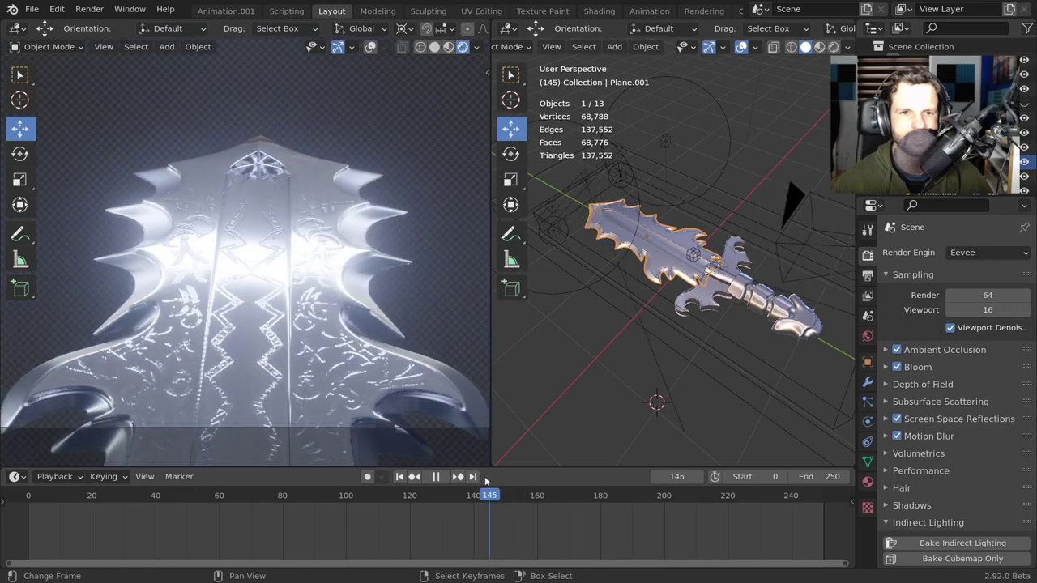
{"action": "mouse_move", "coordinate": [476, 478]}
{"action": "left_mouse_down"}
{"action": "mouse_move", "coordinate": [498, 471]}
{"action": "mouse_move", "coordinate": [477, 468]}
{"action": "mouse_move", "coordinate": [505, 463]}
{"action": "mouse_move", "coordinate": [469, 443]}
{"action": "left_mouse_up"}
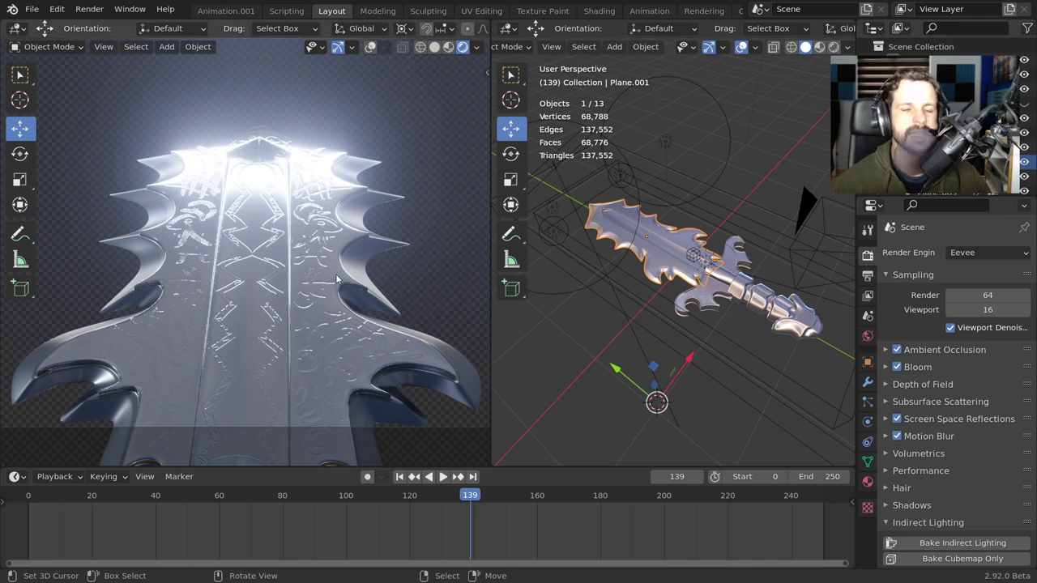
{"action": "scroll", "coordinate": [337, 280], "scroll_direction": "down", "scroll_amount": 3}
{"action": "mouse_move", "coordinate": [336, 280]}
{"action": "middle_mouse_down"}
{"action": "mouse_move", "coordinate": [223, 264]}
{"action": "mouse_move", "coordinate": [294, 285]}
{"action": "mouse_move", "coordinate": [372, 203]}
{"action": "middle_mouse_up"}
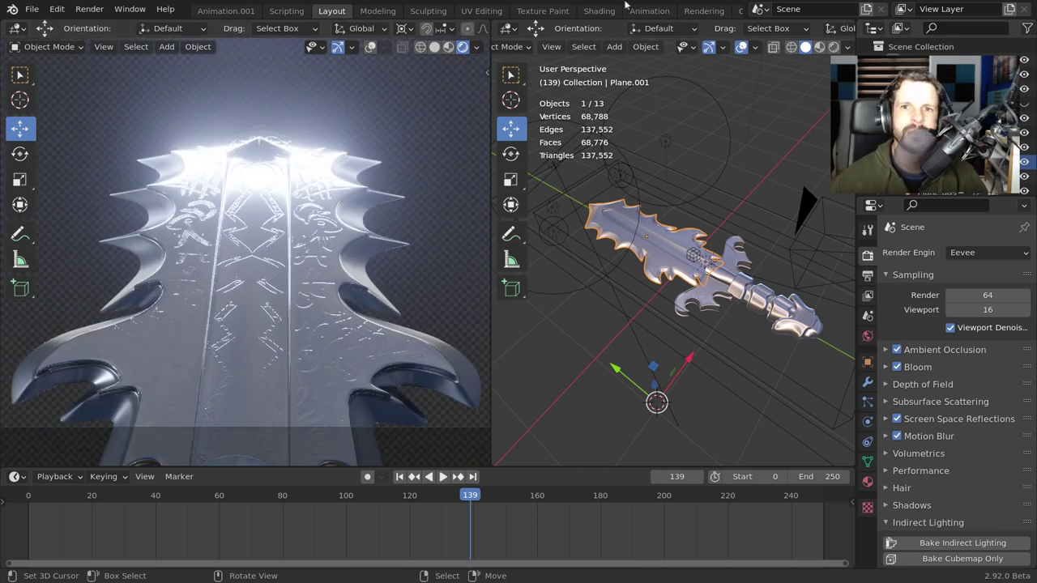
{"action": "left_click", "coordinate": [600, 10]}
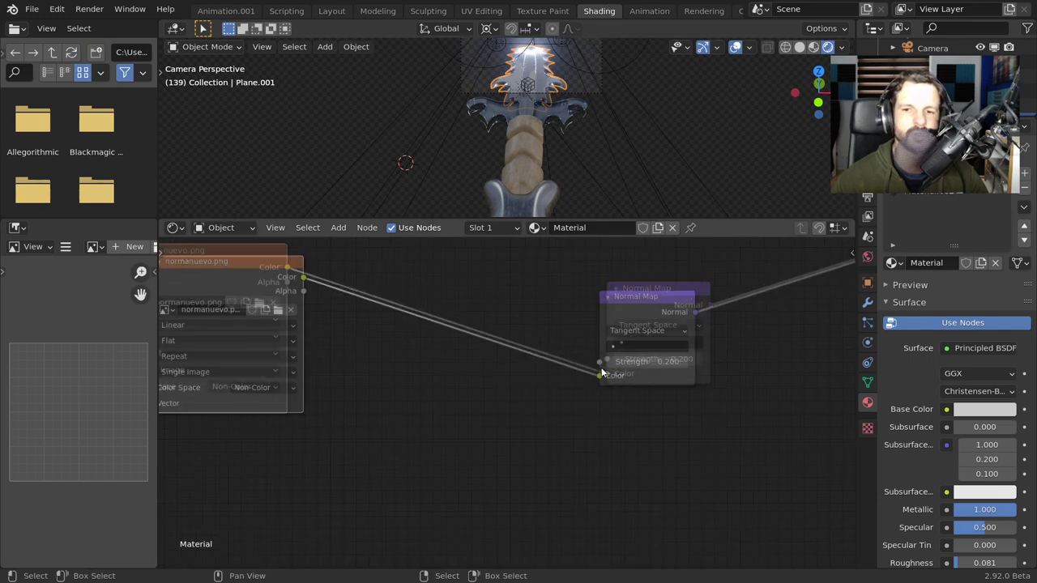
- Connect the Bump node's Normal output to the Principled BSDF Normal input
{"action": "scroll", "coordinate": [519, 365], "scroll_direction": "down", "scroll_amount": 4}
{"action": "middle_click_drag", "start_coordinate": [617, 366], "coordinate": [532, 458]}
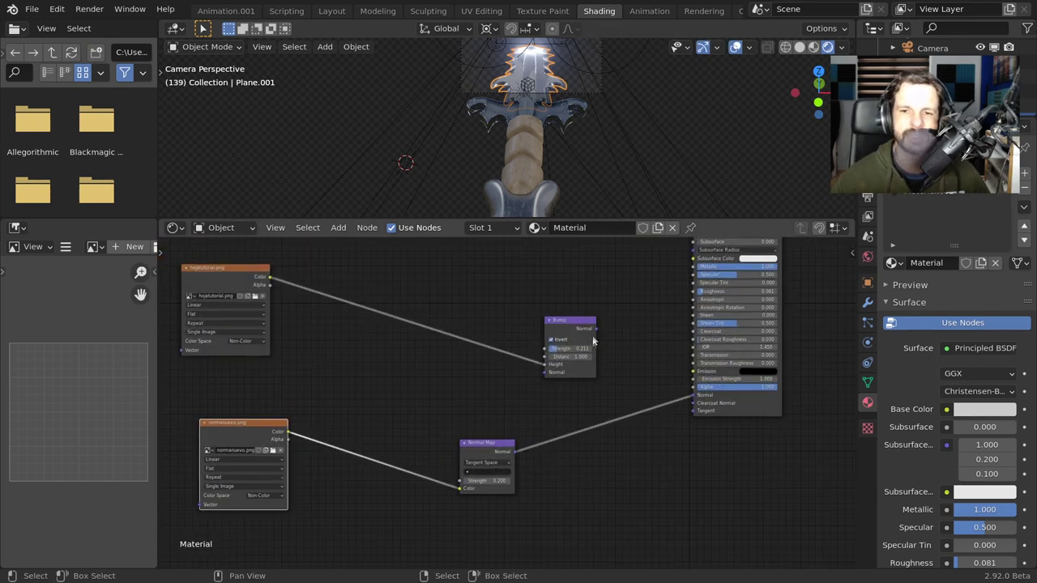
{"action": "left_click_drag", "start_coordinate": [595, 328], "coordinate": [694, 395]}
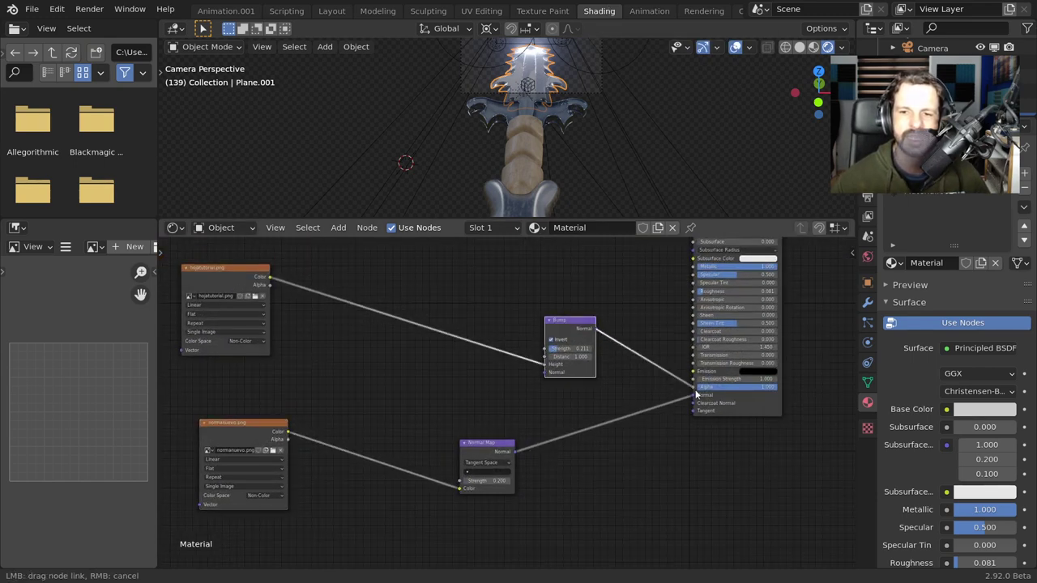
- Move the Normal Map node left and plug its Normal into Bump's Normal input
{"action": "key", "text": "g"}
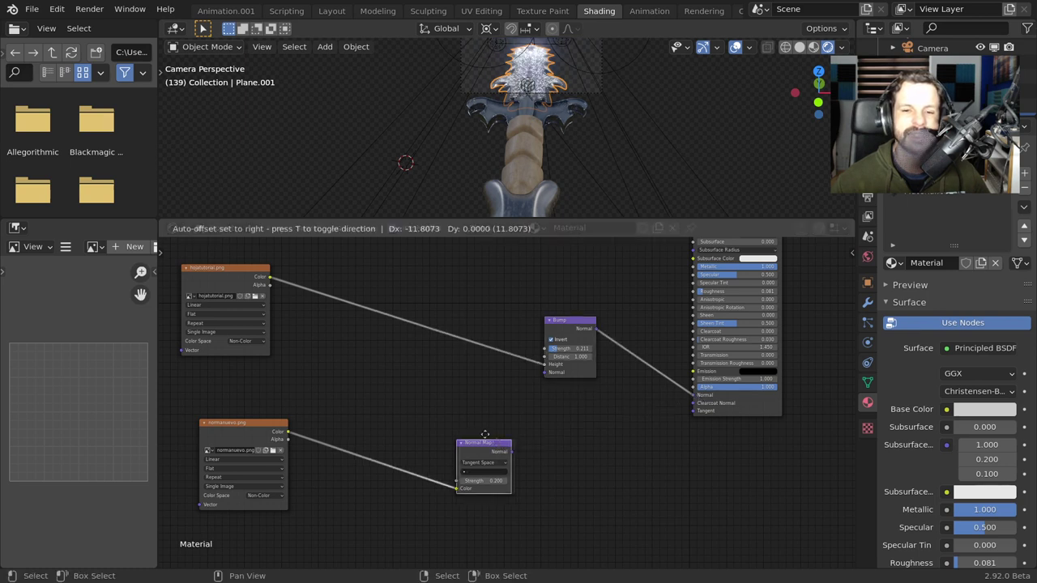
{"action": "left_click", "coordinate": [482, 416]}
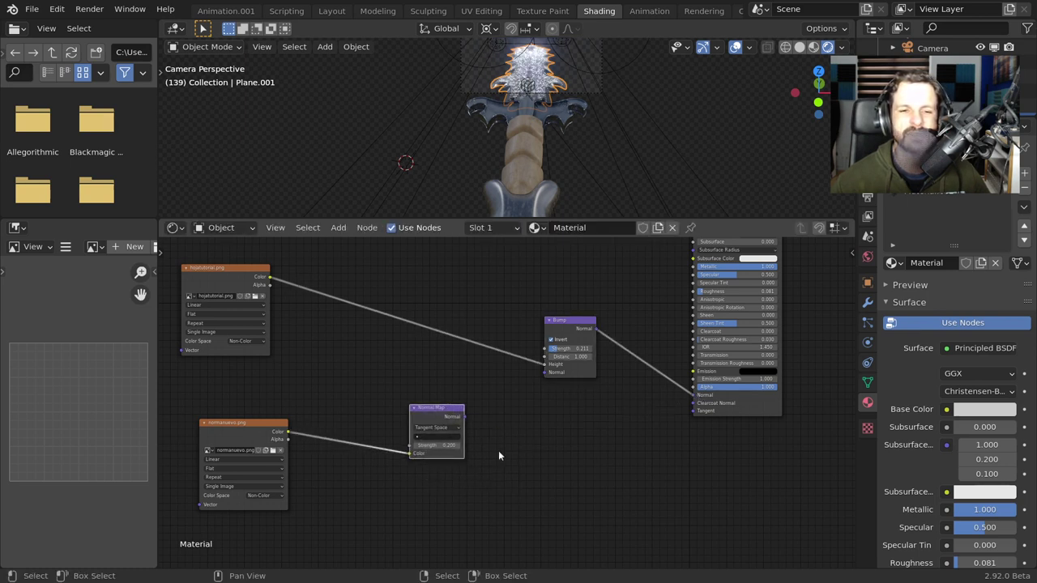
{"action": "left_click_drag", "start_coordinate": [465, 416], "coordinate": [534, 365]}
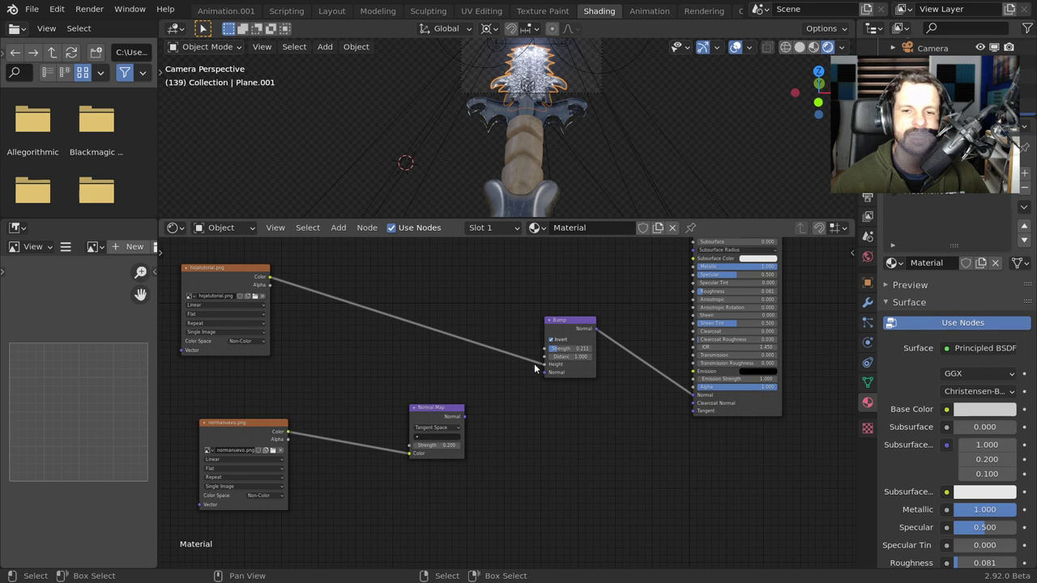
{"action": "left_click_drag", "start_coordinate": [465, 416], "coordinate": [480, 417]}
{"action": "left_click_drag", "start_coordinate": [543, 373], "coordinate": [544, 373]}
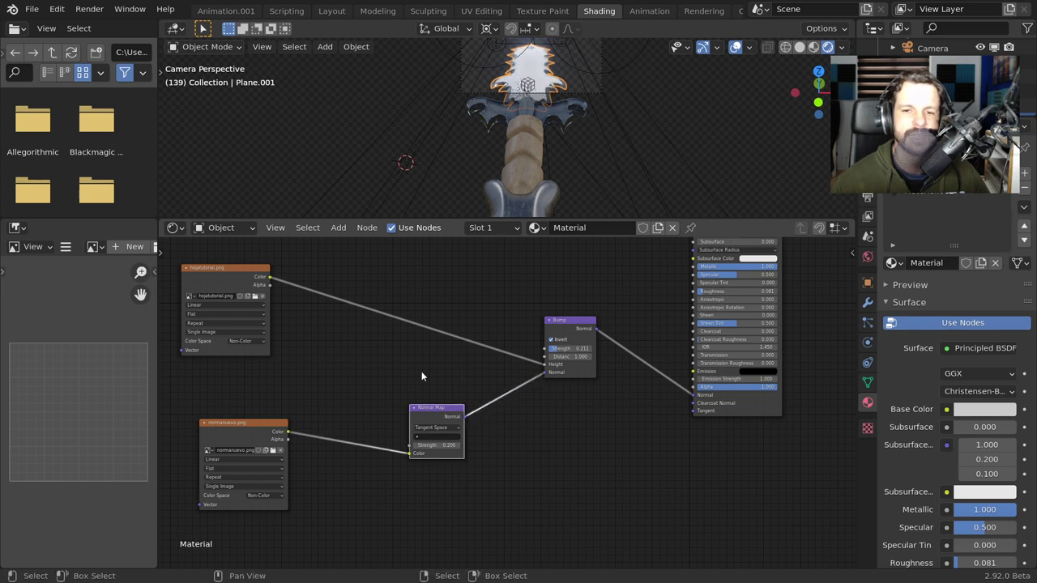
{"action": "middle_click_drag", "start_coordinate": [482, 359], "coordinate": [615, 352]}
- Delete the hojatutorial image node
{"action": "left_click", "coordinate": [386, 265]}
{"action": "key", "text": "x"}
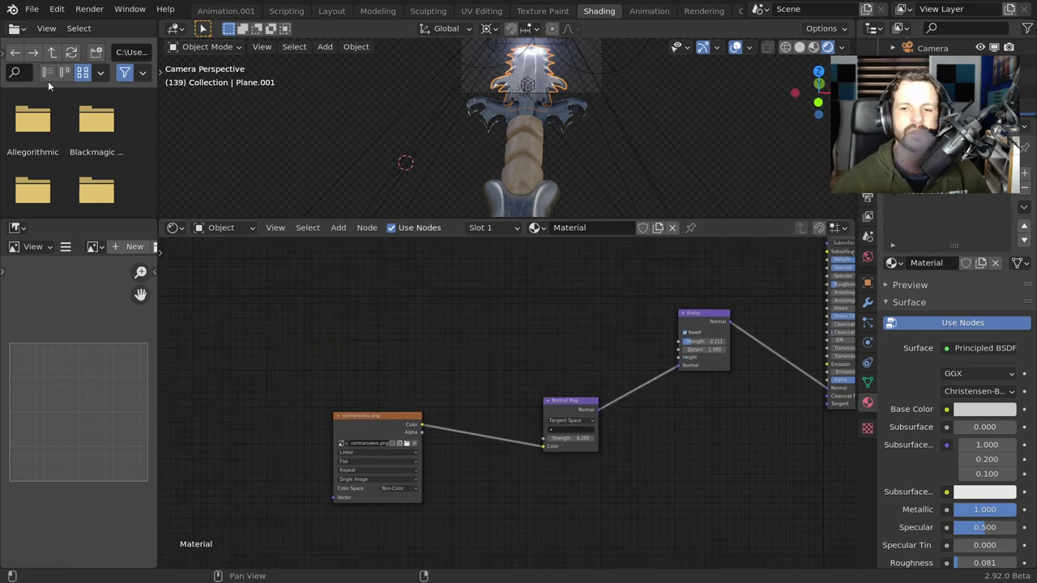
{"action": "scroll", "coordinate": [420, 296], "scroll_direction": "up", "scroll_amount": 2}
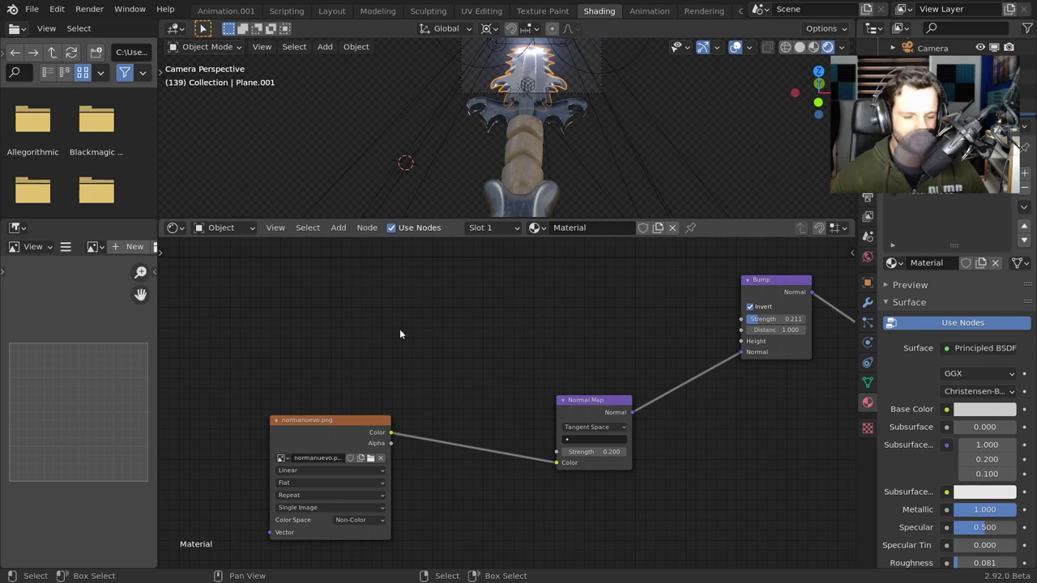
- Add a Noise Texture node (Scale 207.5) above the Normal Map
{"action": "key", "text": "shift+a"}
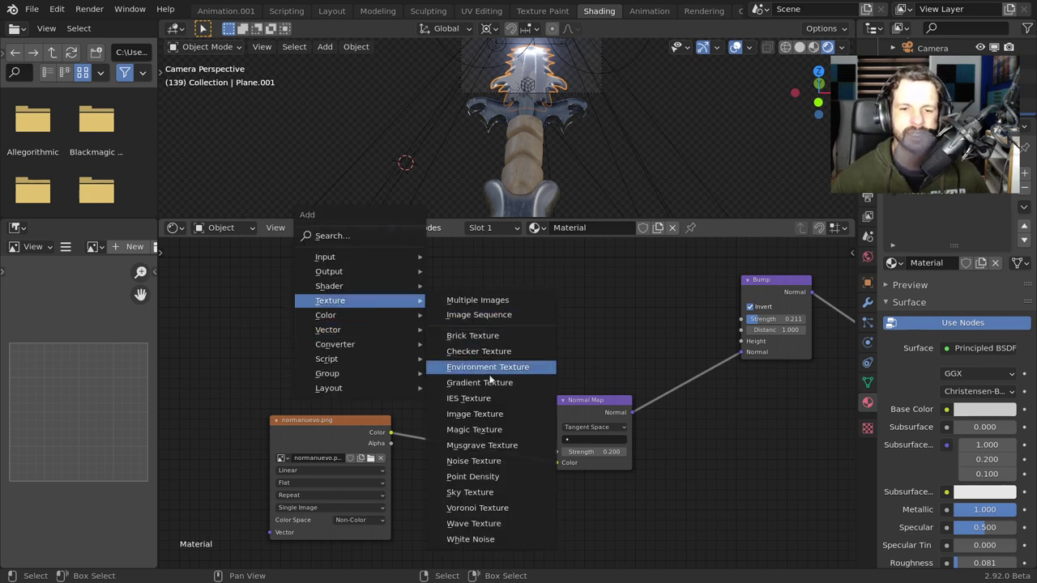
{"action": "left_click", "coordinate": [476, 461]}
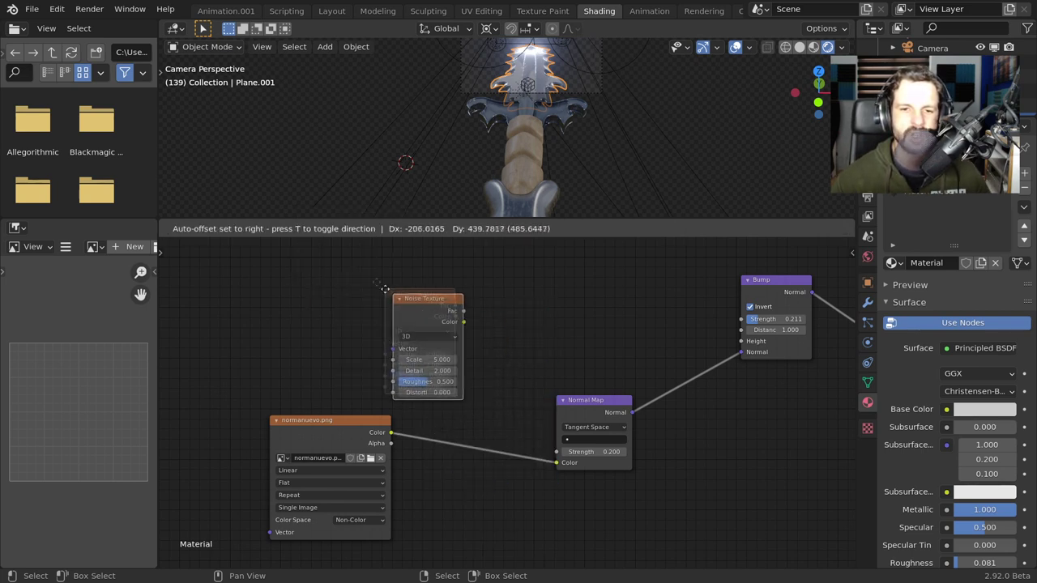
{"action": "left_click", "coordinate": [332, 259]}
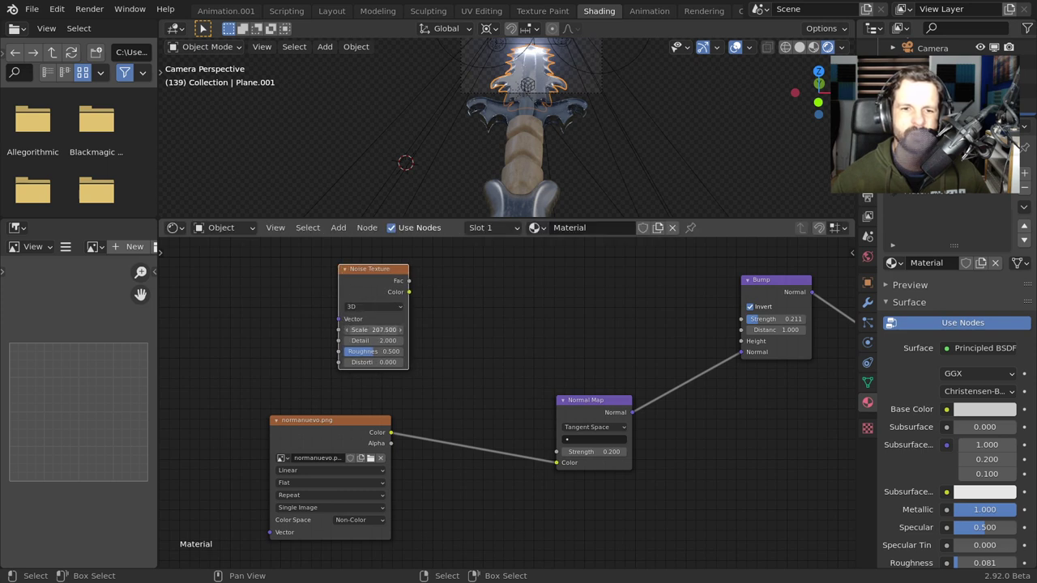
- Add a ColorRamp beside the noise and connect the noise Color to its Fac
{"action": "key", "text": "shift+a"}
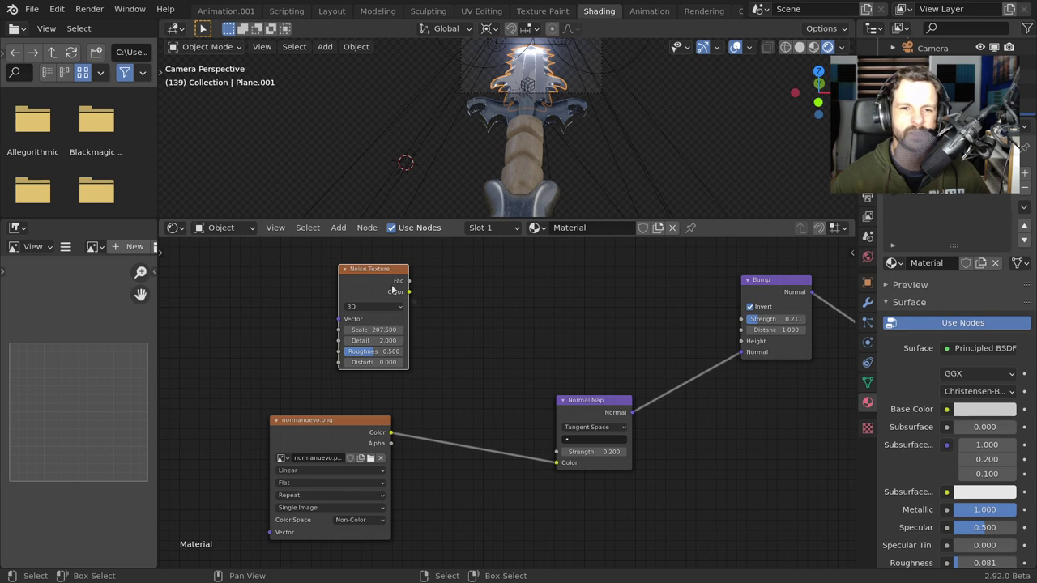
{"action": "key", "text": "shift+a"}
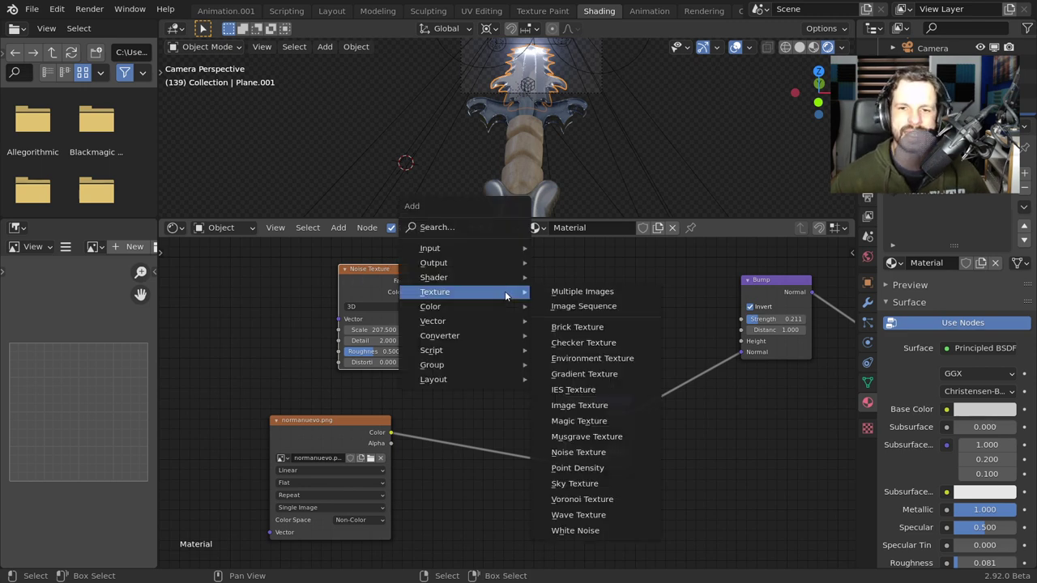
{"action": "mouse_move", "coordinate": [440, 336]}
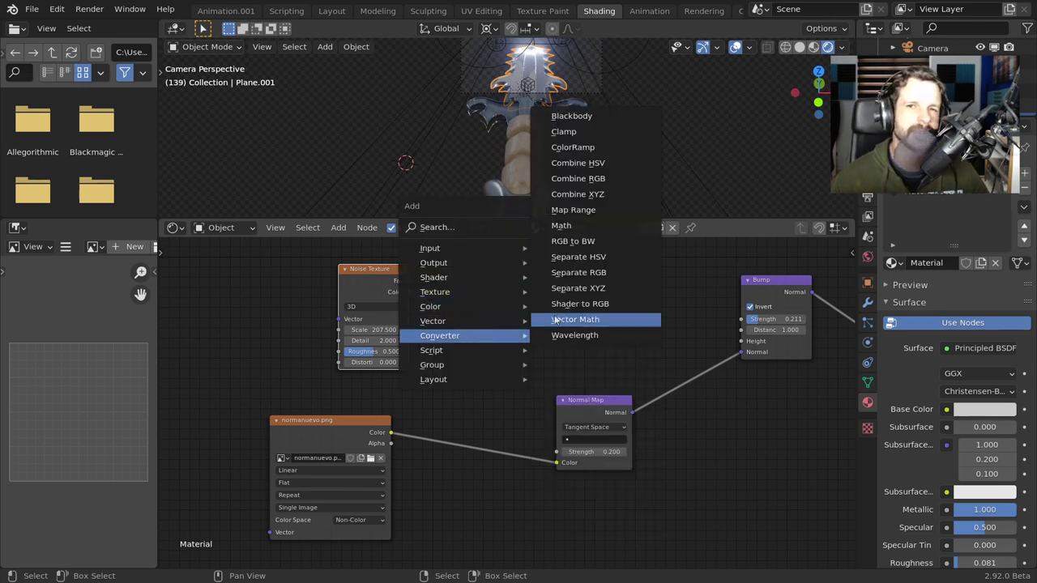
{"action": "left_click", "coordinate": [572, 147]}
{"action": "left_click", "coordinate": [458, 261]}
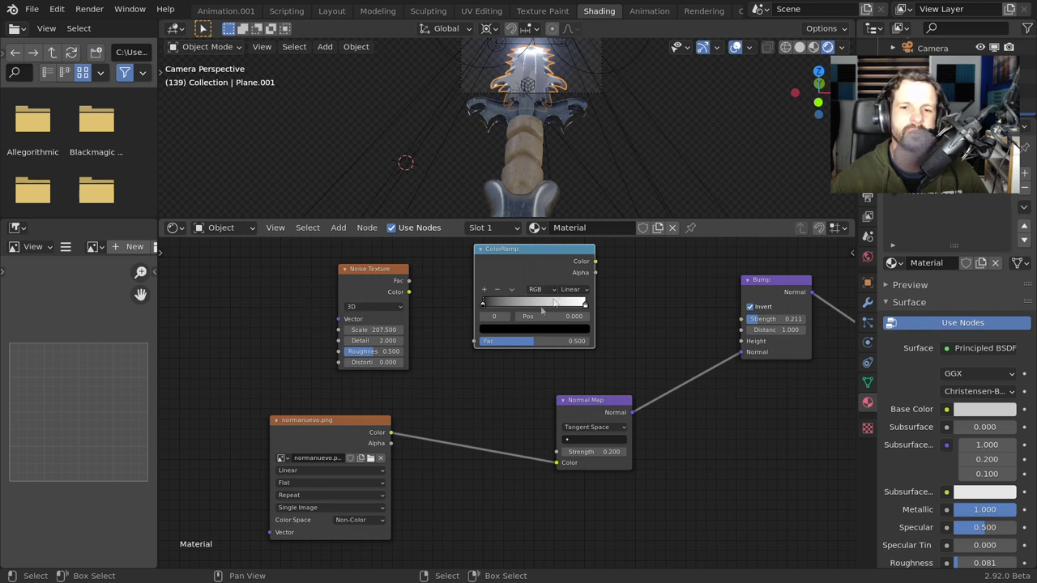
{"action": "left_click_drag", "start_coordinate": [409, 291], "coordinate": [475, 342]}
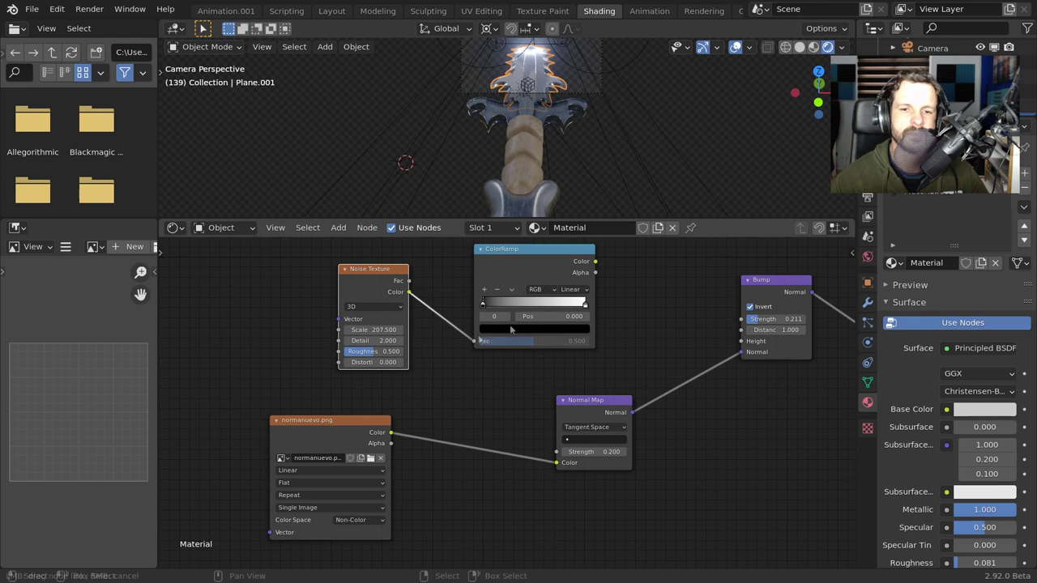
{"action": "middle_click_drag", "start_coordinate": [615, 289], "coordinate": [602, 400]}
{"action": "scroll", "coordinate": [602, 400], "scroll_direction": "down", "scroll_amount": 2}
{"action": "scroll", "coordinate": [497, 386], "scroll_direction": "down", "scroll_amount": 1}
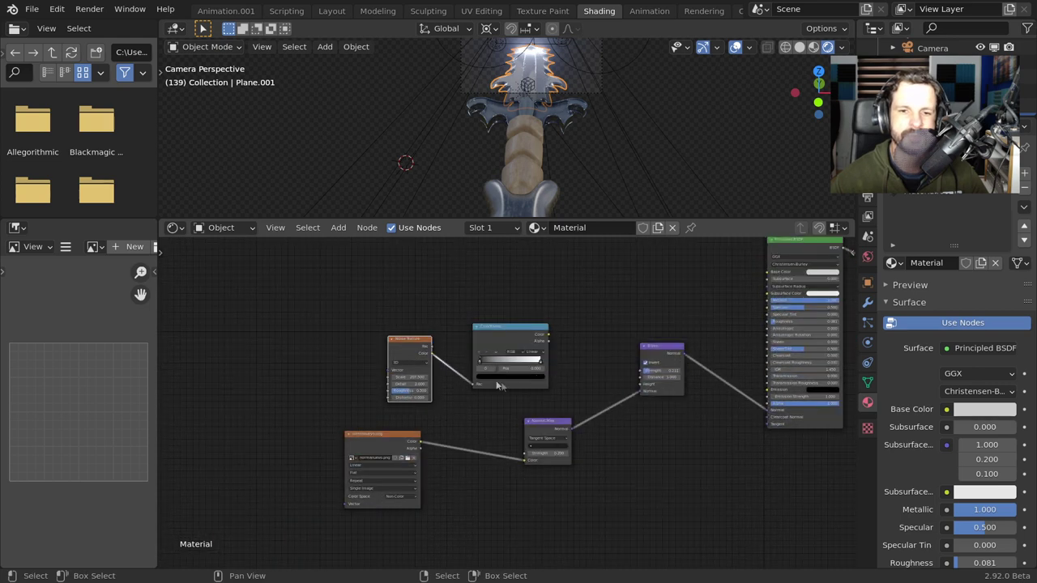
- Preview the noise Color plugged into Base Color, then unplug it
{"action": "left_click_drag", "start_coordinate": [473, 387], "coordinate": [486, 385]}
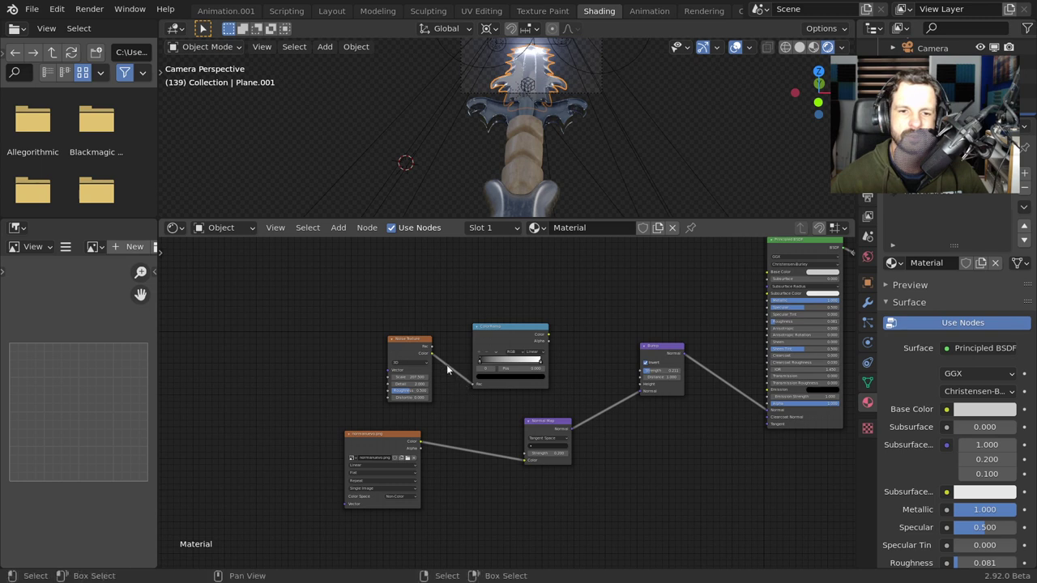
{"action": "left_click_drag", "start_coordinate": [431, 353], "coordinate": [767, 272]}
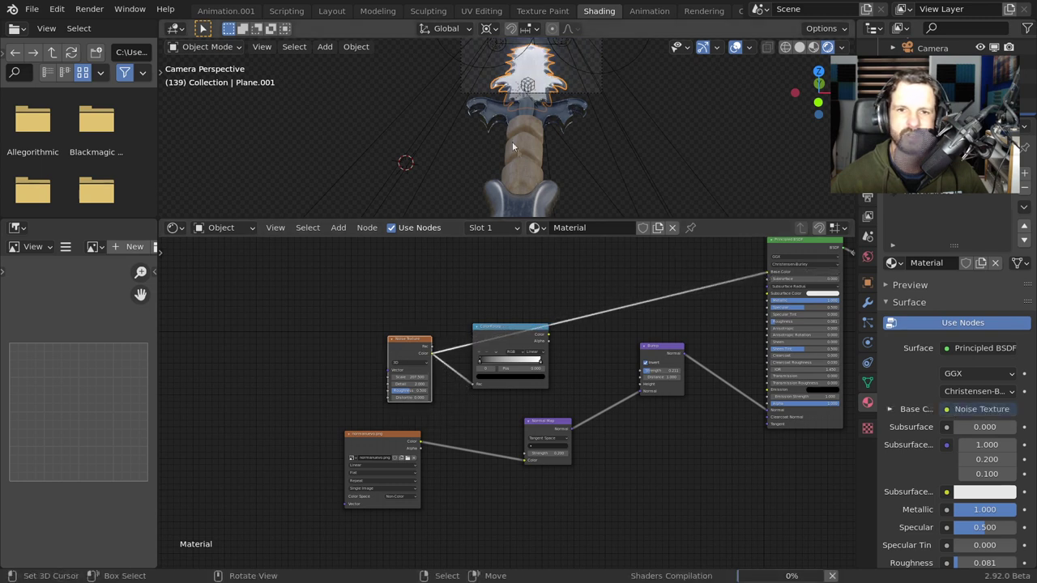
{"action": "scroll", "coordinate": [519, 142], "scroll_direction": "up", "scroll_amount": 2}
{"action": "scroll", "coordinate": [524, 138], "scroll_direction": "up", "scroll_amount": 3}
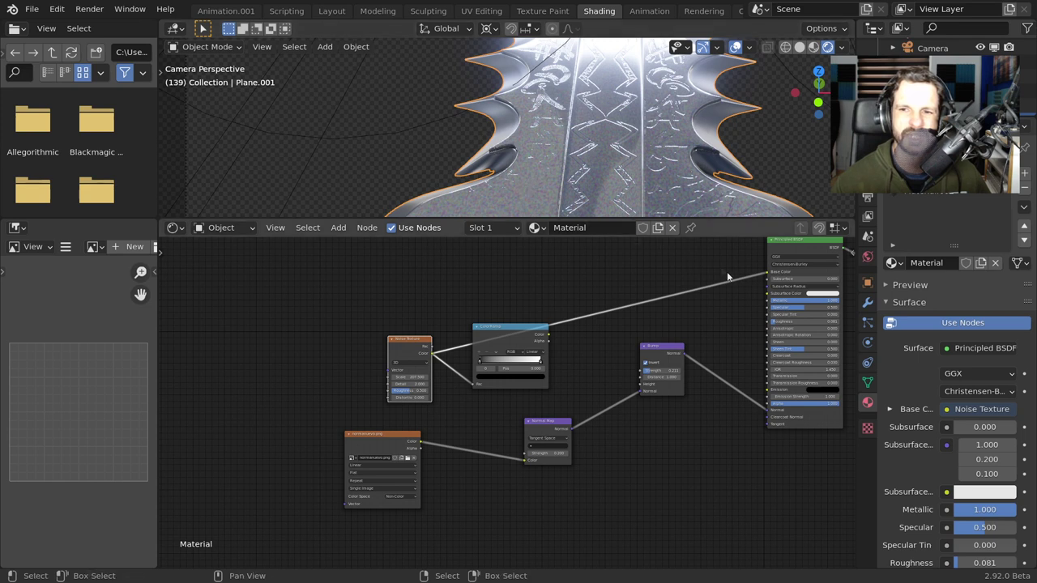
{"action": "left_click_drag", "start_coordinate": [766, 276], "coordinate": [462, 357]}
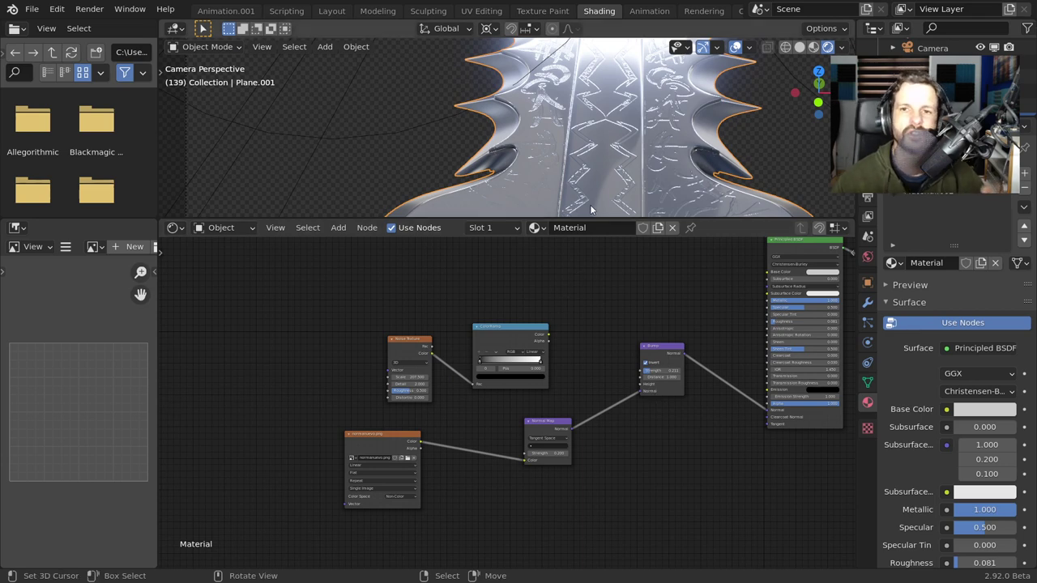
- Link the ColorRamp Color to Base Color and move its black stop to 0.522
{"action": "scroll", "coordinate": [593, 325], "scroll_direction": "up", "scroll_amount": 2}
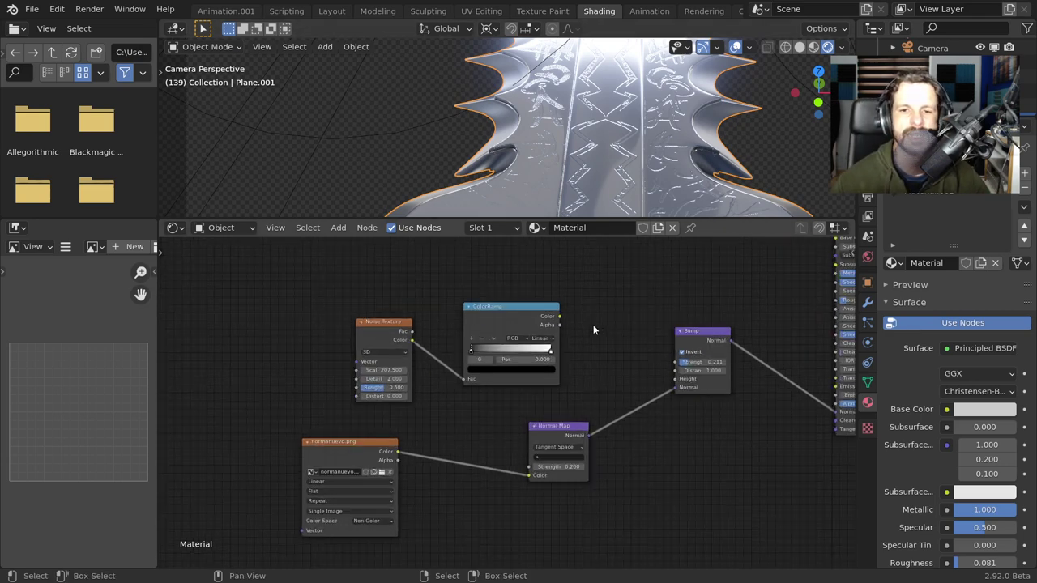
{"action": "scroll", "coordinate": [593, 325], "scroll_direction": "up", "scroll_amount": 3}
{"action": "scroll", "coordinate": [459, 382], "scroll_direction": "down", "scroll_amount": 2}
{"action": "scroll", "coordinate": [337, 331], "scroll_direction": "down", "scroll_amount": 2}
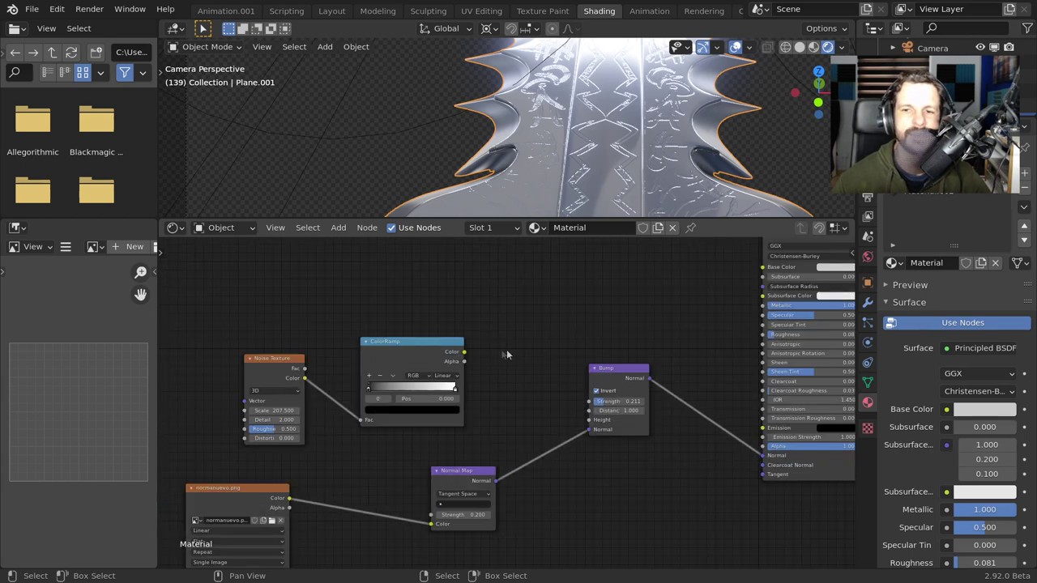
{"action": "left_click_drag", "start_coordinate": [464, 353], "coordinate": [765, 269]}
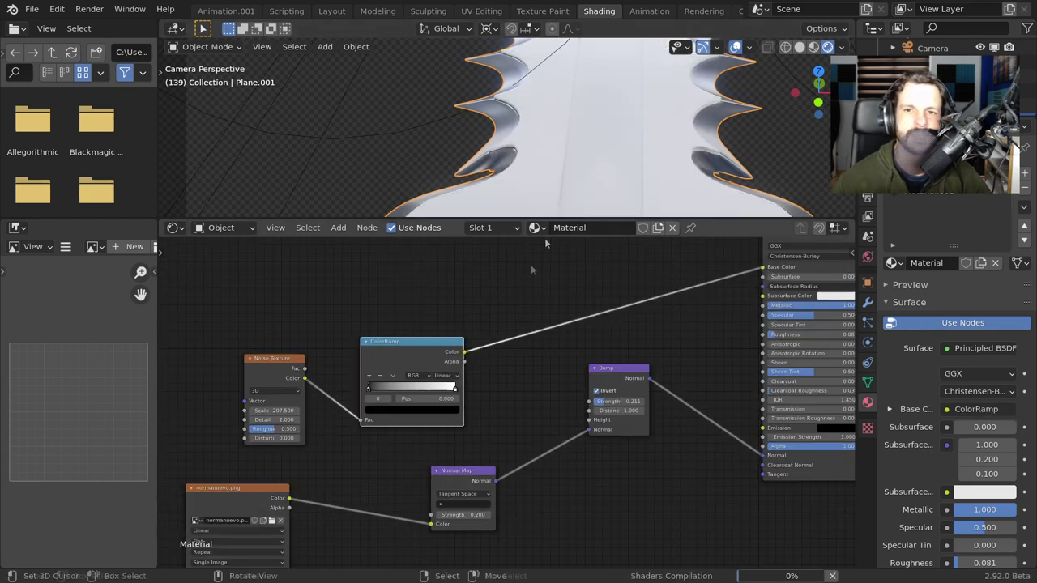
{"action": "mouse_move", "coordinate": [551, 186]}
{"action": "middle_mouse_down"}
{"action": "mouse_move", "coordinate": [559, 168]}
{"action": "mouse_move", "coordinate": [568, 186]}
{"action": "middle_mouse_up"}
{"action": "left_click_drag", "start_coordinate": [393, 392], "coordinate": [414, 392]}
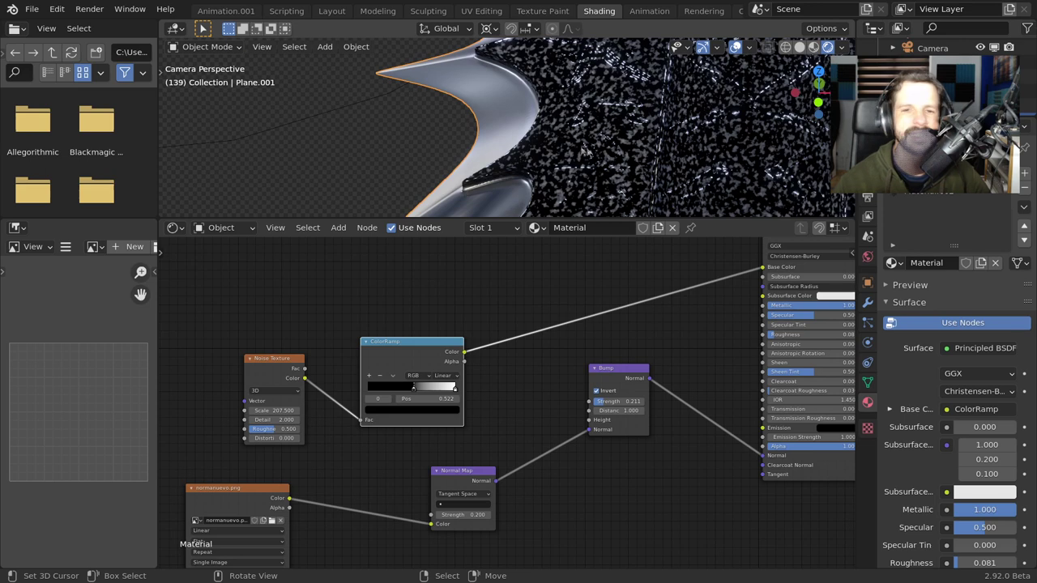
{"action": "scroll", "coordinate": [554, 346], "scroll_direction": "down", "scroll_amount": 1}
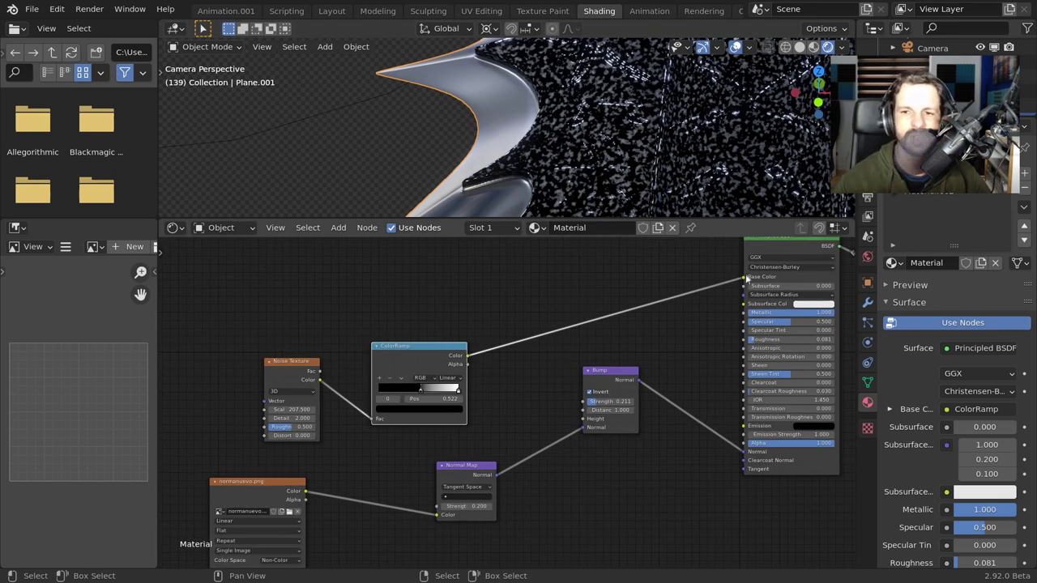
- Reroute the ColorRamp output from Base Color into the Bump node's Height input
{"action": "left_click_drag", "start_coordinate": [747, 278], "coordinate": [585, 419]}
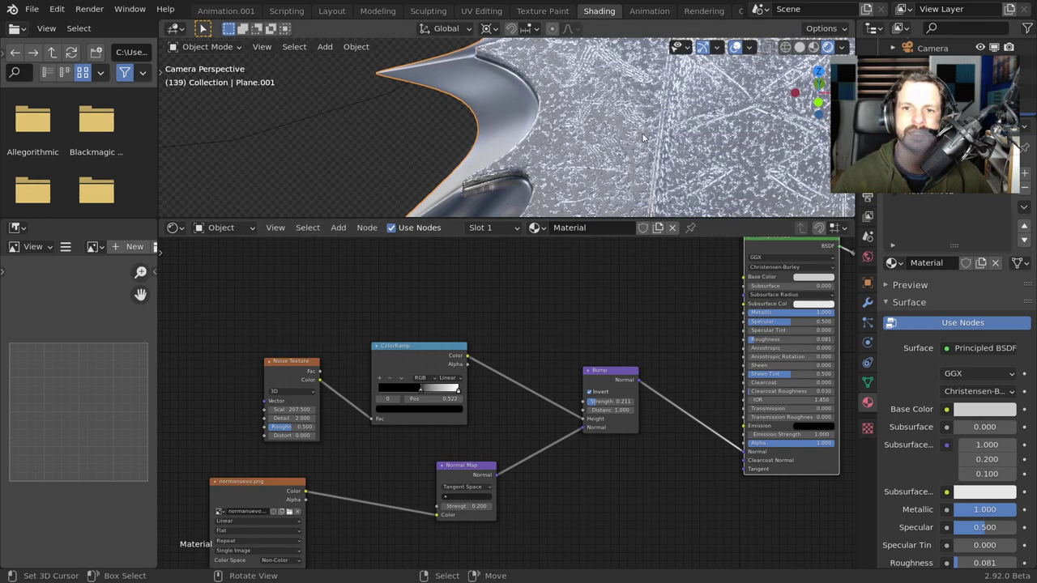
{"action": "scroll", "coordinate": [643, 138], "scroll_direction": "up", "scroll_amount": 2}
{"action": "scroll", "coordinate": [643, 138], "scroll_direction": "up", "scroll_amount": 2}
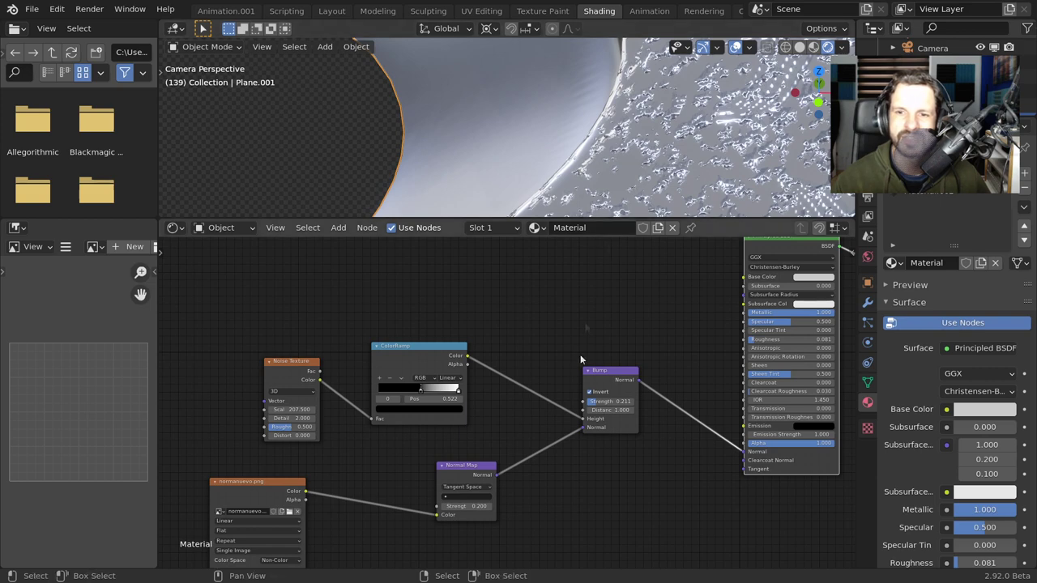
{"action": "left_click_drag", "start_coordinate": [599, 401], "coordinate": [611, 401]}
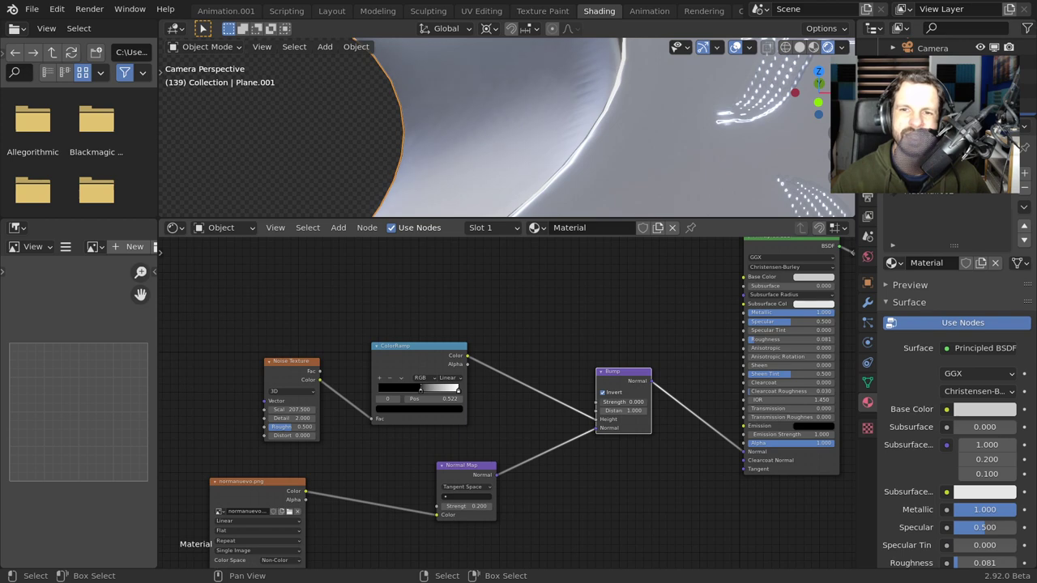
- Adjust the Bump Strength while inspecting the blade, settling at 0.211
{"action": "middle_click_drag", "start_coordinate": [629, 160], "coordinate": [628, 155]}
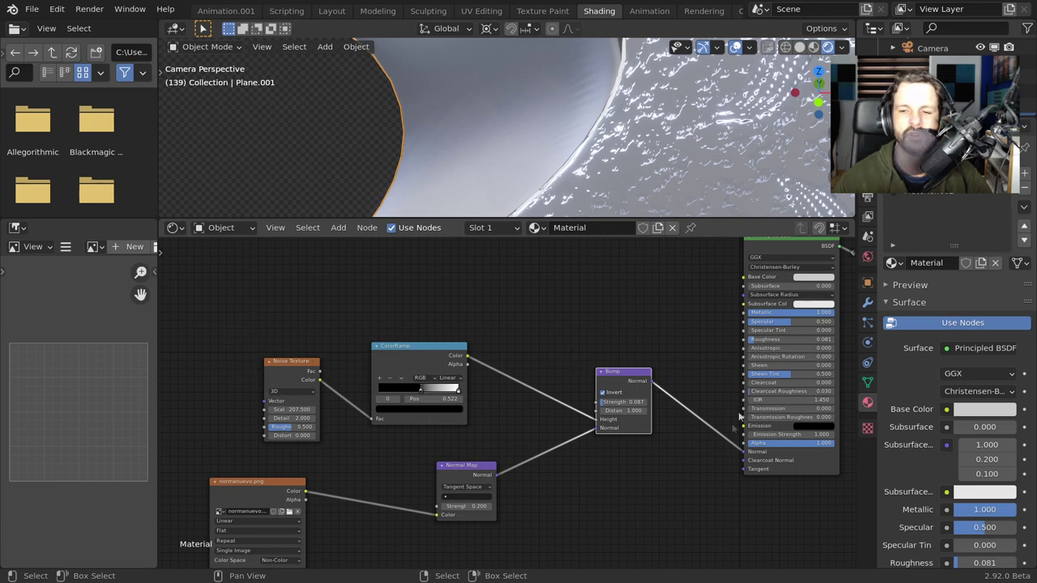
{"action": "scroll", "coordinate": [600, 415], "scroll_direction": "up", "scroll_amount": 1}
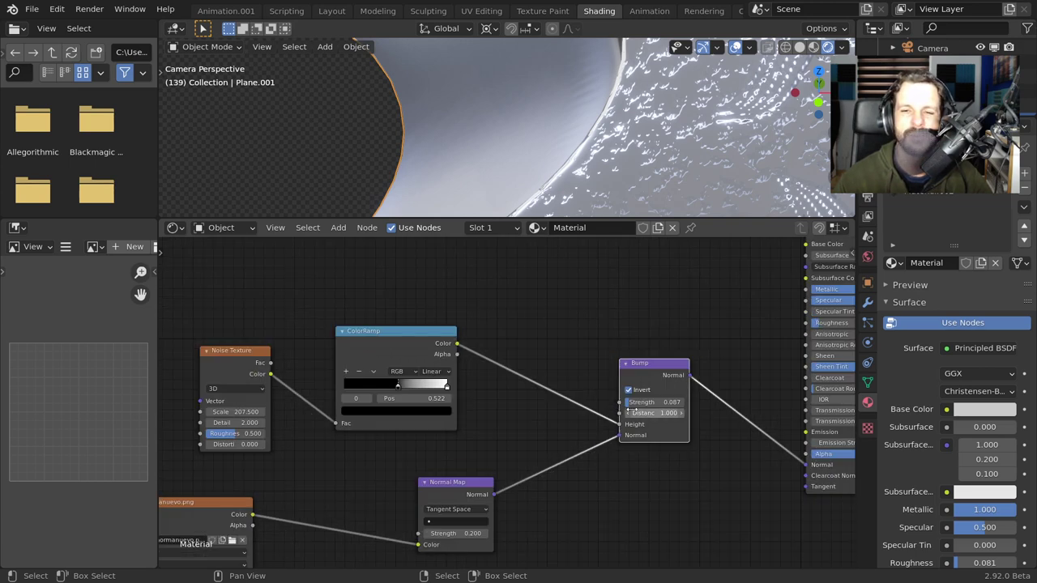
{"action": "left_click_drag", "start_coordinate": [648, 402], "coordinate": [685, 402]}
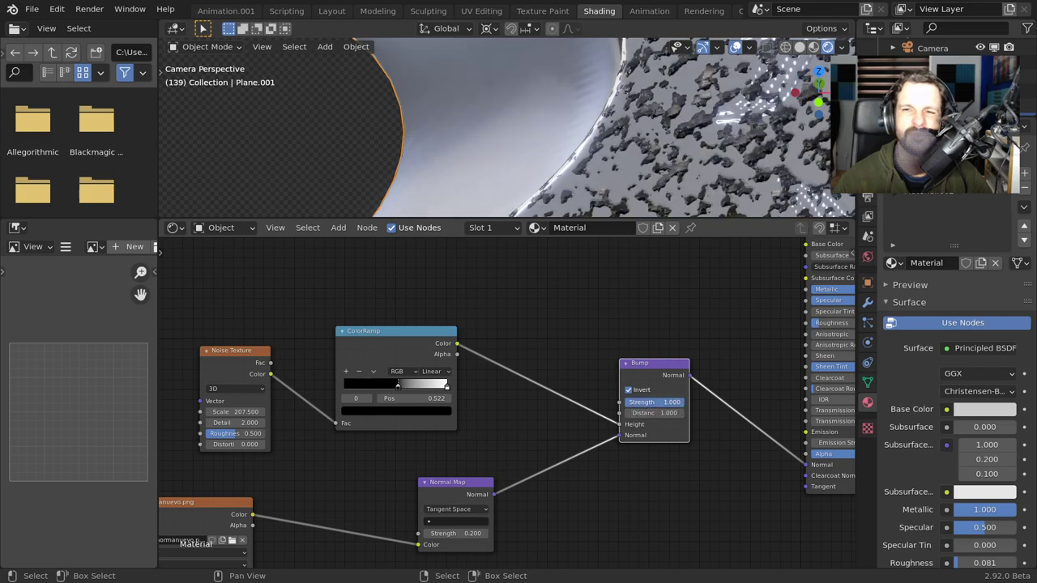
{"action": "middle_click_drag", "start_coordinate": [654, 139], "coordinate": [669, 126]}
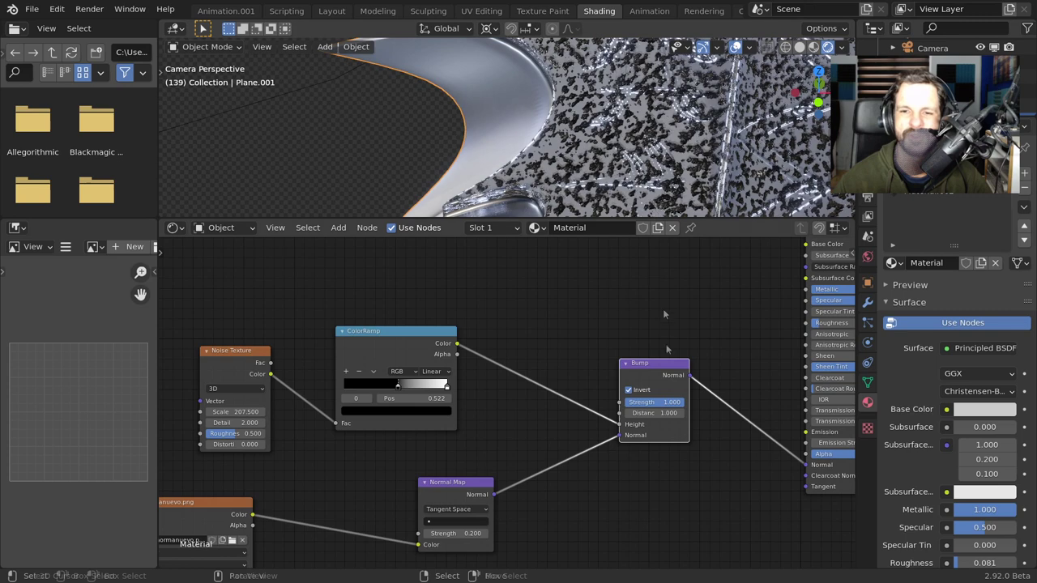
{"action": "mouse_move", "coordinate": [672, 402]}
{"action": "left_mouse_down"}
{"action": "mouse_move", "coordinate": [629, 402]}
{"action": "mouse_move", "coordinate": [642, 402]}
{"action": "left_mouse_up"}
{"action": "mouse_move", "coordinate": [640, 178]}
{"action": "middle_mouse_down"}
{"action": "mouse_move", "coordinate": [649, 158]}
{"action": "mouse_move", "coordinate": [617, 159]}
{"action": "middle_mouse_up"}
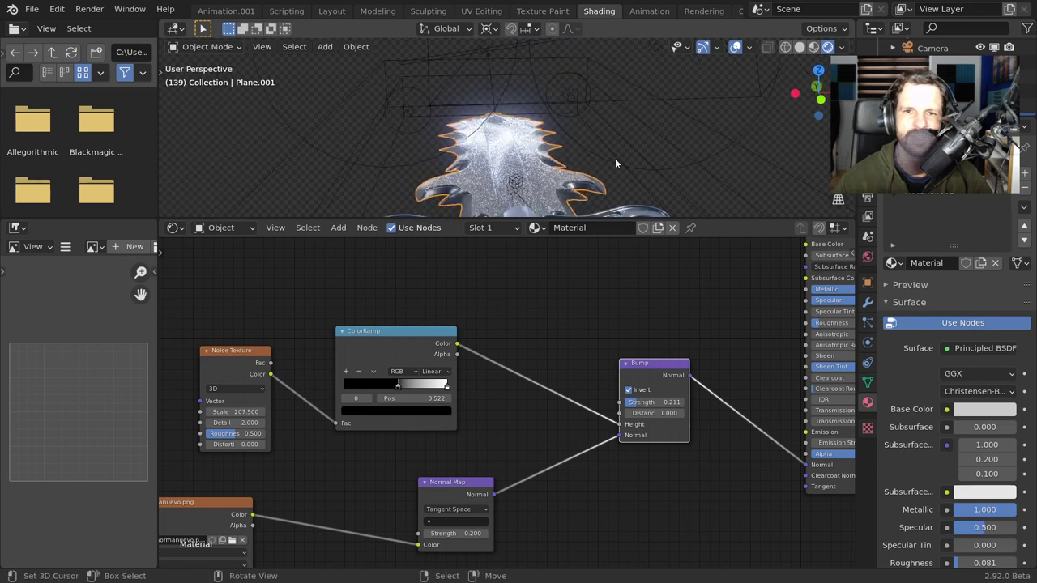
- Set the noise Roughness to 0.127 and Scale to 529.5, and move the white ramp stop to 0.761
{"action": "key", "text": "KP_0"}
{"action": "scroll", "coordinate": [648, 138], "scroll_direction": "up", "scroll_amount": 3}
{"action": "scroll", "coordinate": [686, 119], "scroll_direction": "down", "scroll_amount": 2}
{"action": "scroll", "coordinate": [686, 119], "scroll_direction": "up", "scroll_amount": 2}
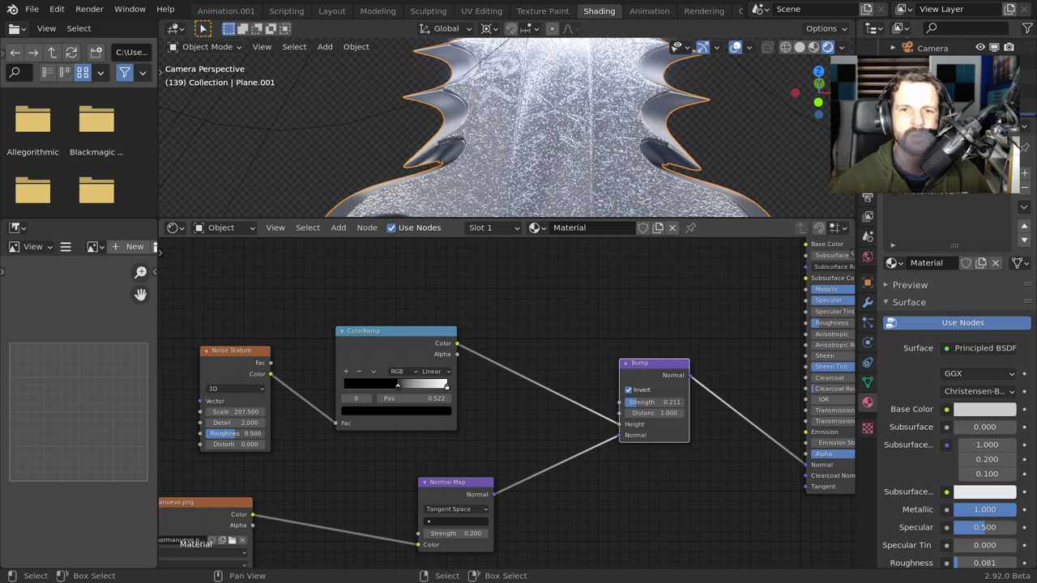
{"action": "mouse_move", "coordinate": [239, 433]}
{"action": "left_mouse_down"}
{"action": "mouse_move", "coordinate": [222, 434]}
{"action": "mouse_move", "coordinate": [275, 412]}
{"action": "left_mouse_up"}
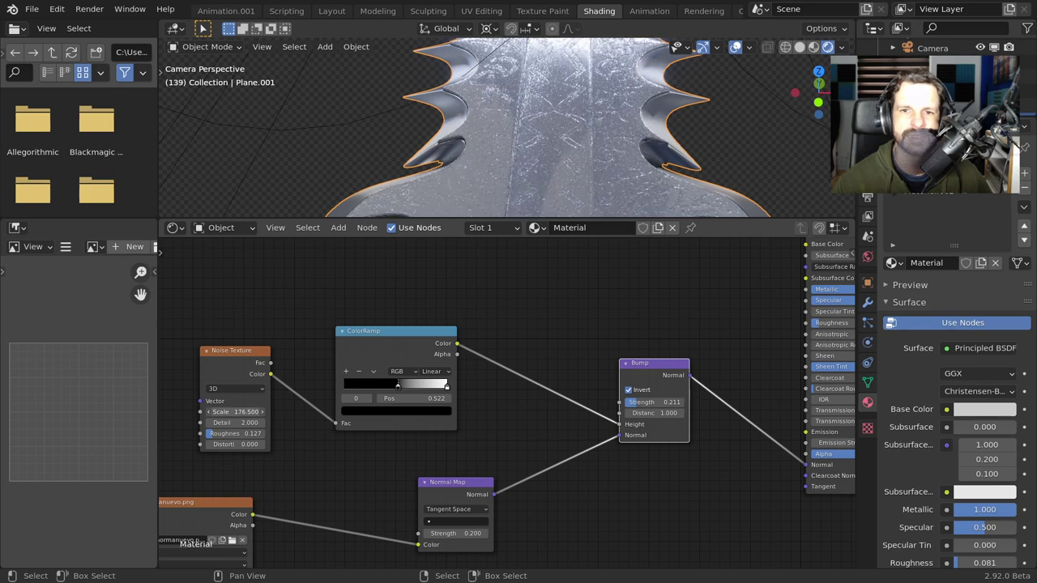
{"action": "left_click_drag", "start_coordinate": [241, 412], "coordinate": [276, 412]}
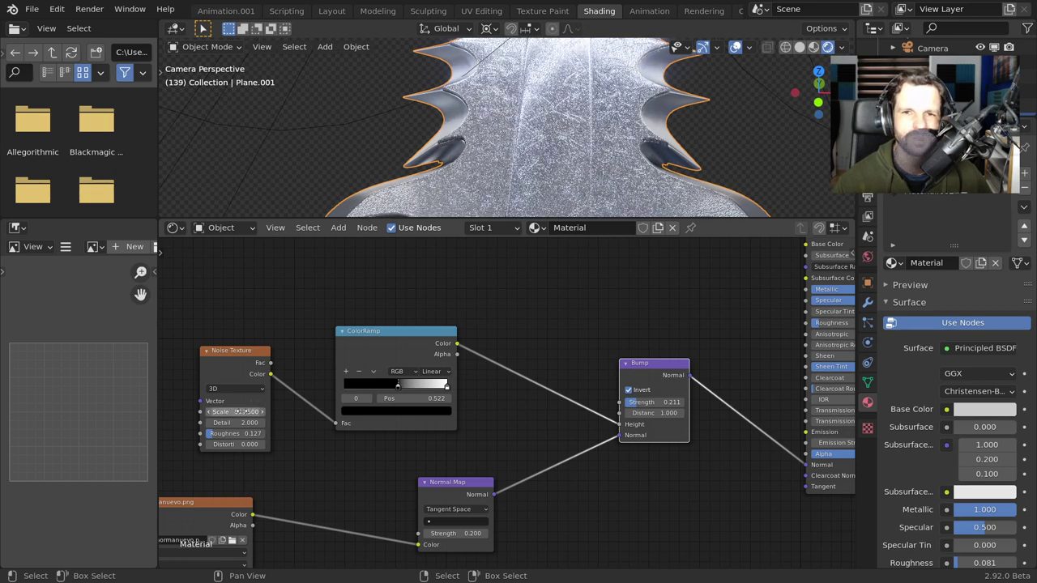
{"action": "scroll", "coordinate": [514, 214], "scroll_direction": "up", "scroll_amount": 2}
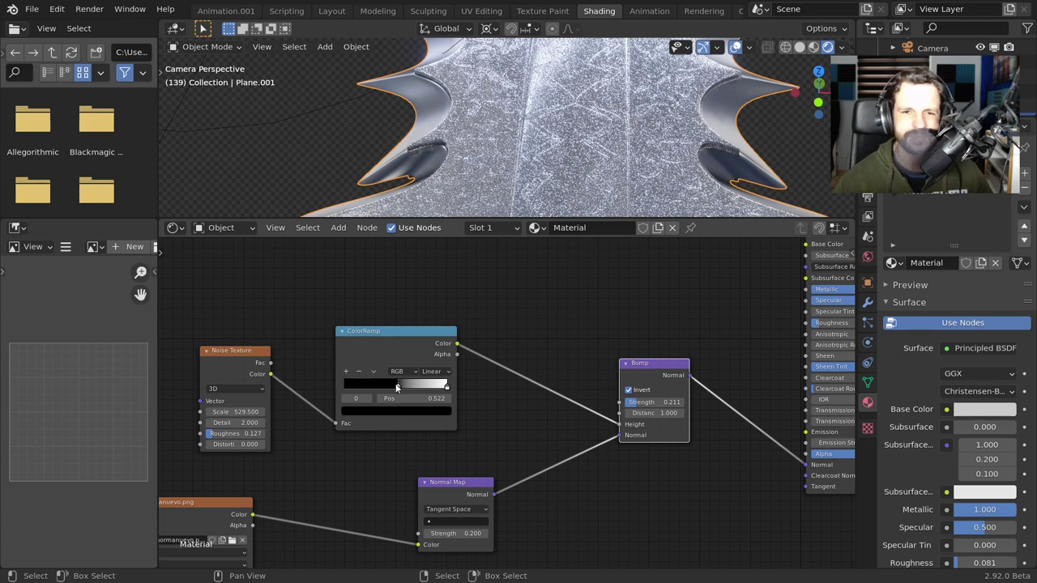
{"action": "mouse_move", "coordinate": [445, 388]}
{"action": "left_mouse_down"}
{"action": "mouse_move", "coordinate": [385, 384]}
{"action": "mouse_move", "coordinate": [422, 386]}
{"action": "left_mouse_up"}
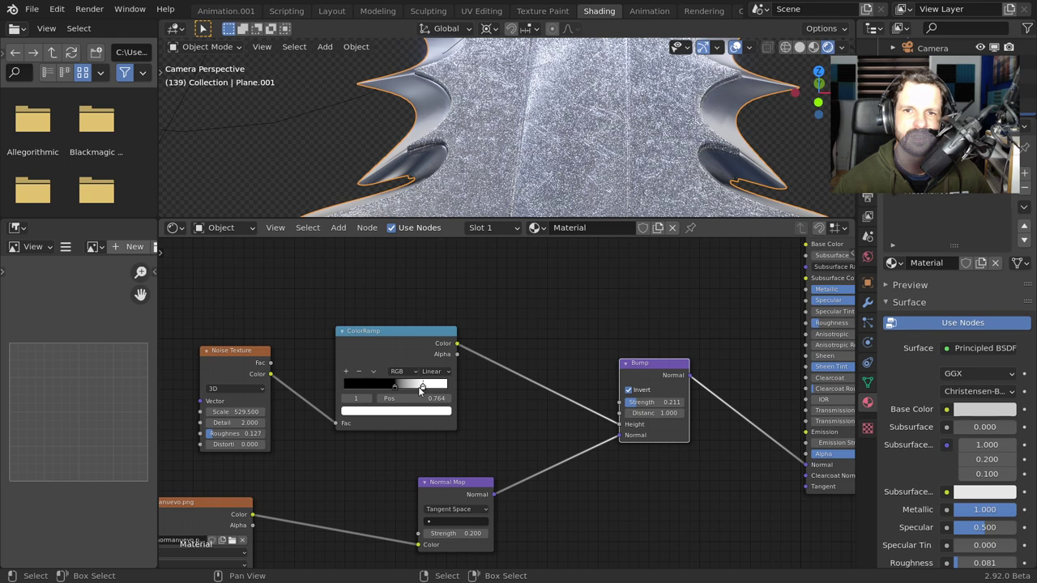
- Raise the Normal Map strength to 2.900 for deeper engraving
{"action": "scroll", "coordinate": [629, 404], "scroll_direction": "up", "scroll_amount": 2}
{"action": "scroll", "coordinate": [640, 417], "scroll_direction": "up", "scroll_amount": 1}
{"action": "mouse_move", "coordinate": [650, 430]}
{"action": "middle_mouse_down"}
{"action": "mouse_move", "coordinate": [579, 392]}
{"action": "mouse_move", "coordinate": [500, 392]}
{"action": "middle_mouse_up"}
{"action": "scroll", "coordinate": [543, 374], "scroll_direction": "down", "scroll_amount": 2}
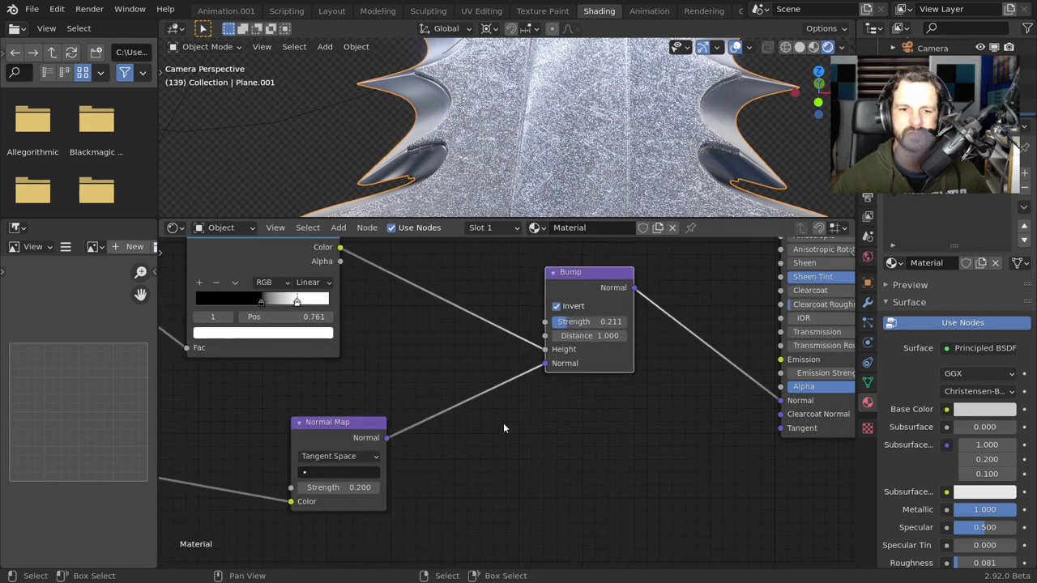
{"action": "mouse_move", "coordinate": [338, 487]}
{"action": "left_mouse_down"}
{"action": "mouse_move", "coordinate": [380, 487]}
{"action": "mouse_move", "coordinate": [357, 487]}
{"action": "left_mouse_up"}
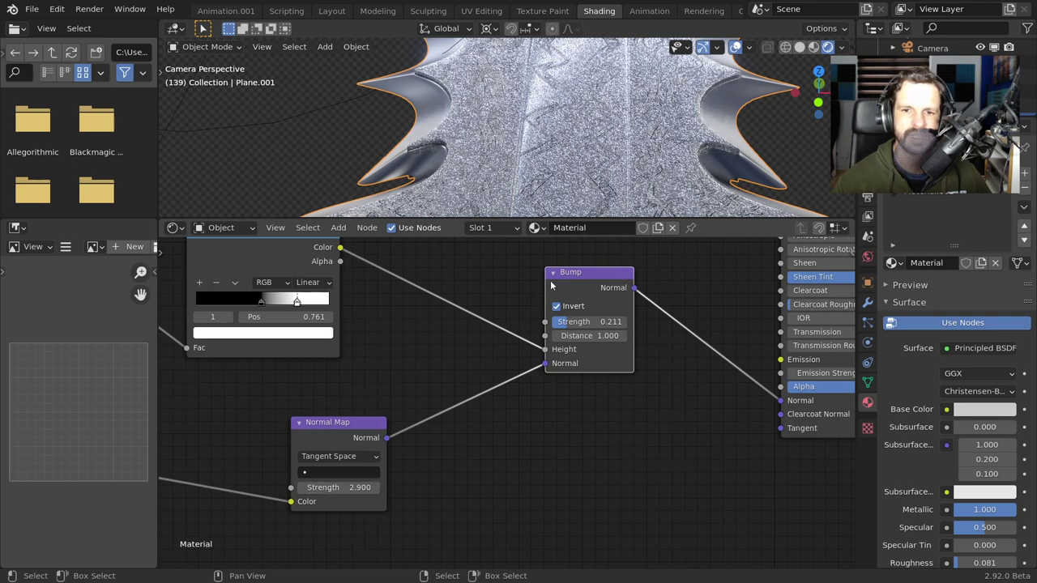
- Set the Bump strength to 0.050 and view the blade in the Layout workspace
{"action": "scroll", "coordinate": [586, 342], "scroll_direction": "up", "scroll_amount": 1}
{"action": "left_click_drag", "start_coordinate": [585, 308], "coordinate": [558, 309]}
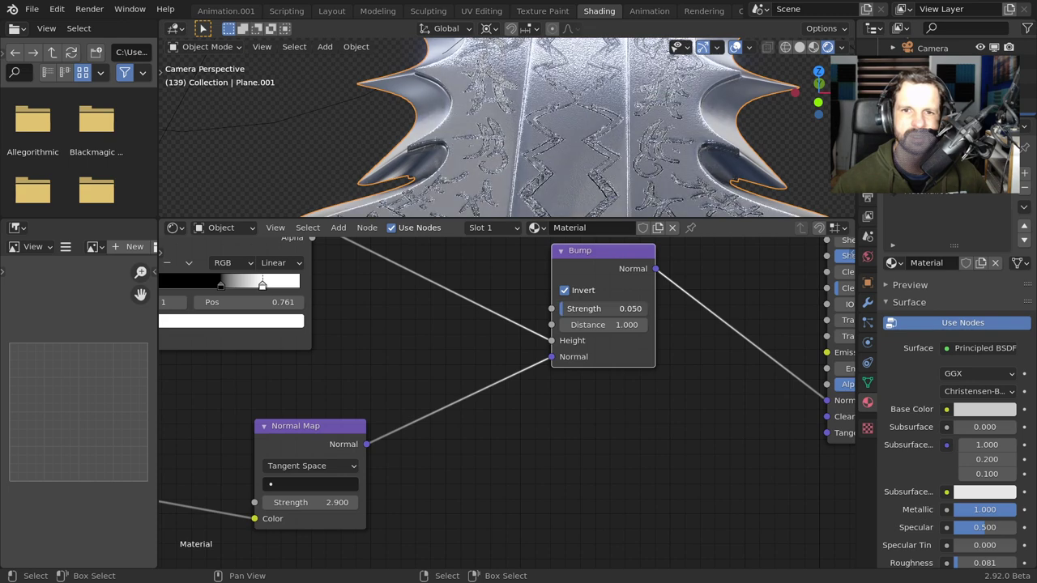
{"action": "middle_click_drag", "start_coordinate": [571, 187], "coordinate": [576, 191]}
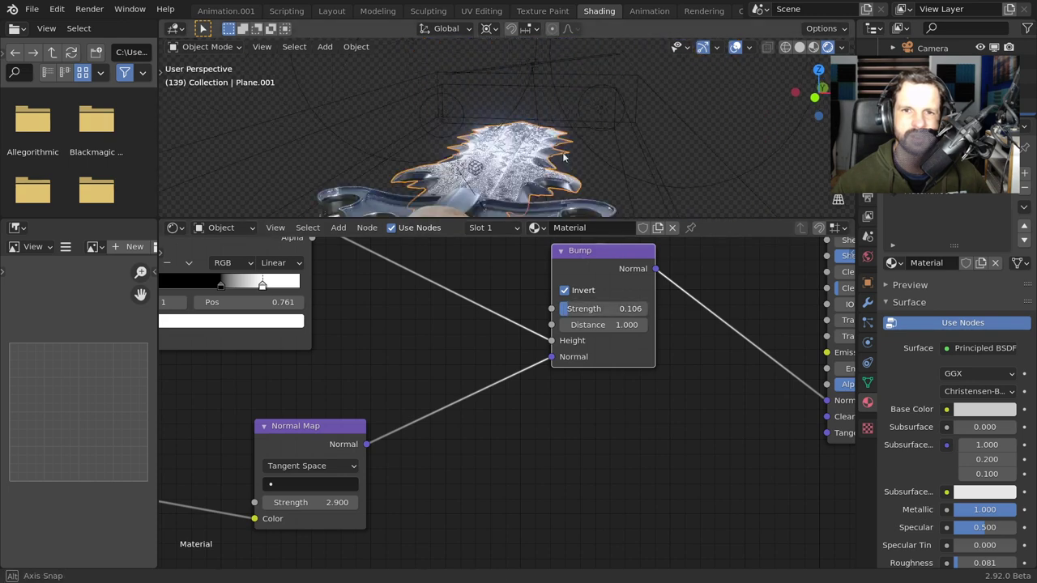
{"action": "scroll", "coordinate": [576, 191], "scroll_direction": "up", "scroll_amount": 4}
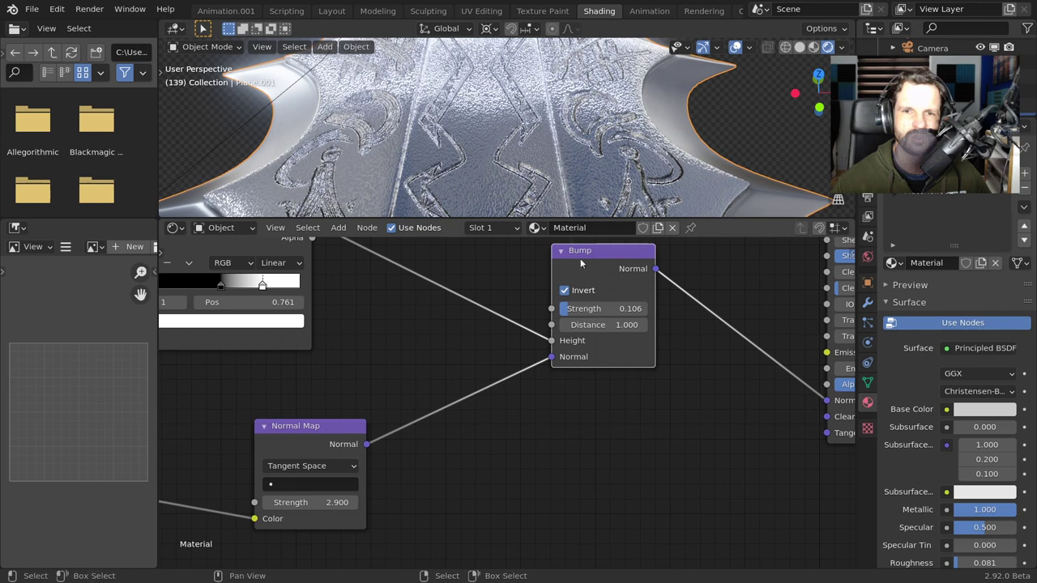
{"action": "left_click", "coordinate": [590, 309]}
{"action": "type", "text": "0.0"}
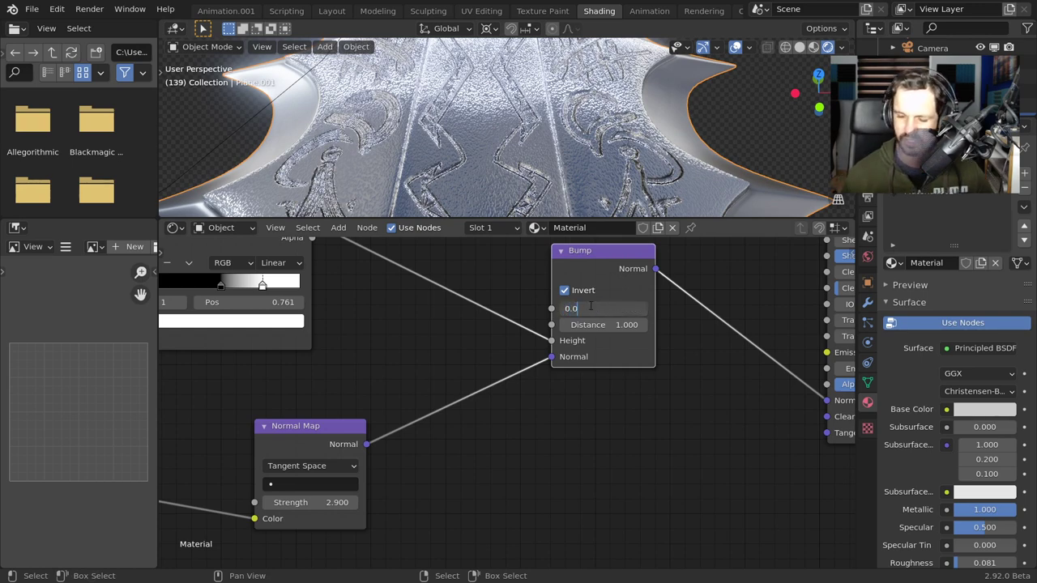
{"action": "type", "text": "5"}
{"action": "key", "text": "Return"}
{"action": "mouse_move", "coordinate": [551, 162]}
{"action": "middle_mouse_down"}
{"action": "mouse_move", "coordinate": [568, 131]}
{"action": "mouse_move", "coordinate": [563, 156]}
{"action": "mouse_move", "coordinate": [537, 138]}
{"action": "middle_mouse_up"}
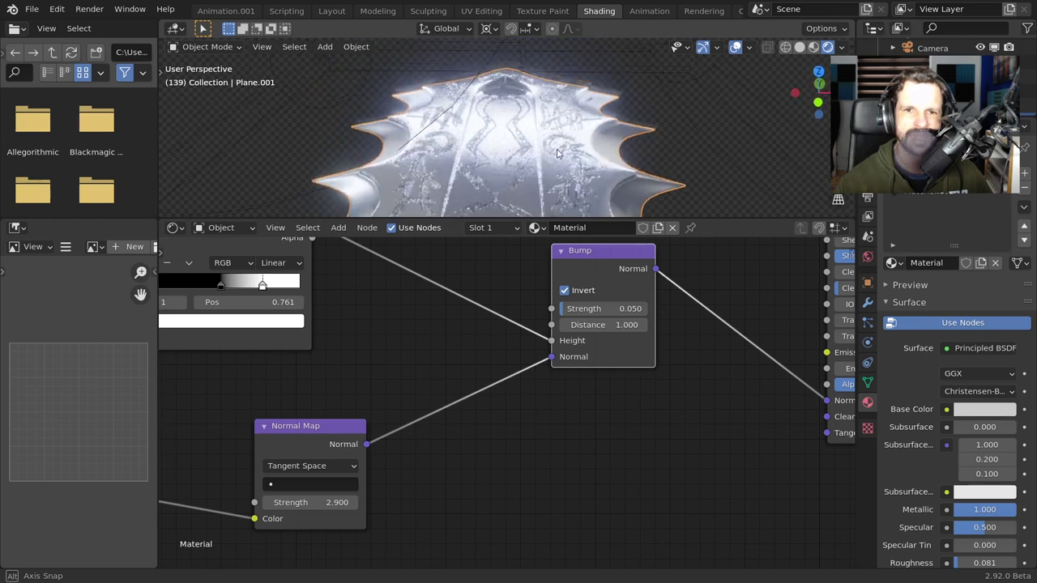
{"action": "scroll", "coordinate": [536, 129], "scroll_direction": "down", "scroll_amount": 3}
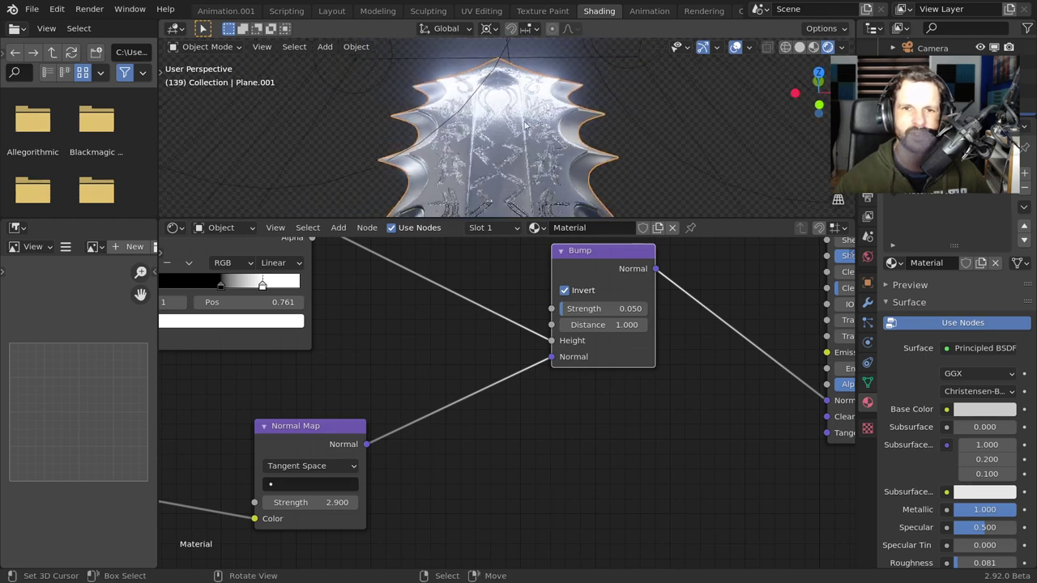
{"action": "scroll", "coordinate": [535, 117], "scroll_direction": "down", "scroll_amount": 4}
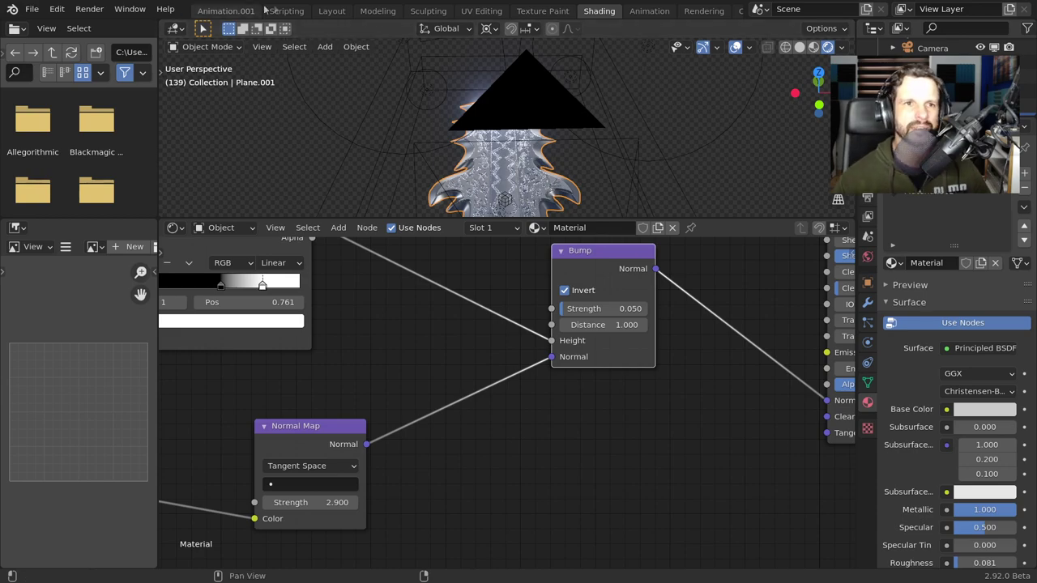
{"action": "left_click", "coordinate": [332, 11]}
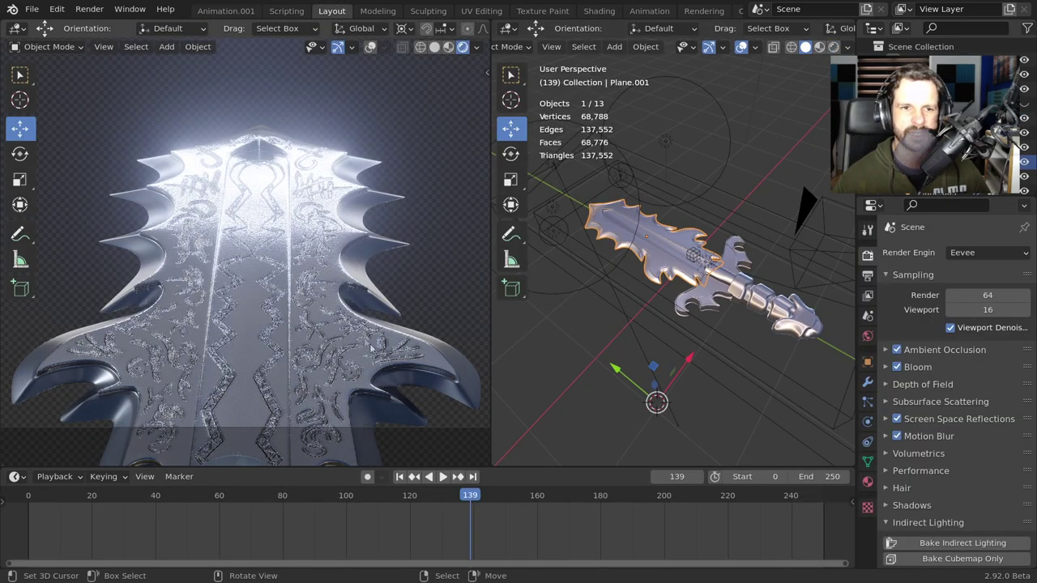
- Scrub the playhead to frame 147 and return to the Shading workspace
{"action": "scroll", "coordinate": [417, 261], "scroll_direction": "up", "scroll_amount": 2}
{"action": "scroll", "coordinate": [418, 262], "scroll_direction": "up", "scroll_amount": 3}
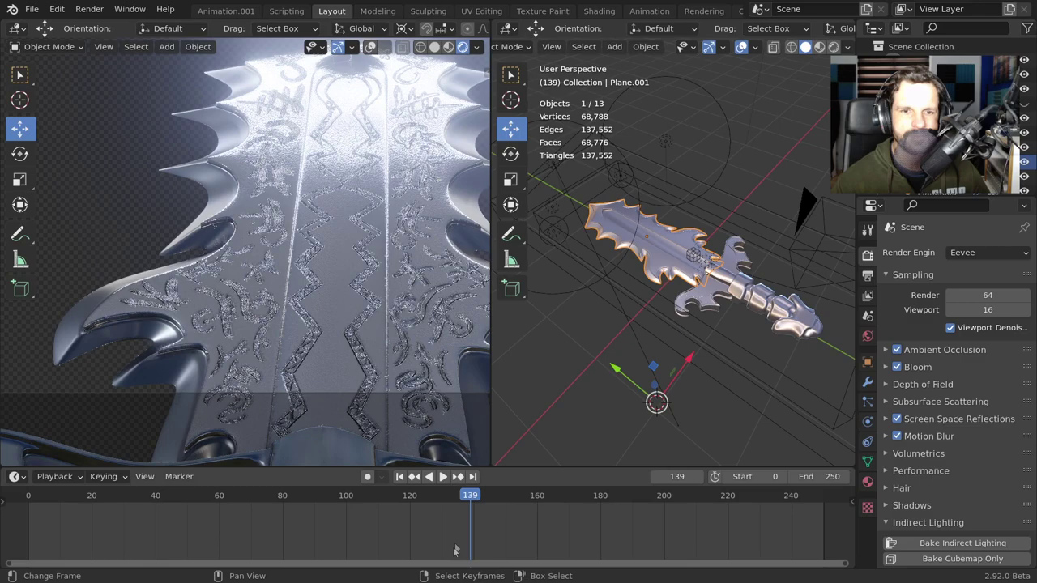
{"action": "mouse_move", "coordinate": [474, 503]}
{"action": "left_mouse_down"}
{"action": "mouse_move", "coordinate": [397, 497]}
{"action": "mouse_move", "coordinate": [493, 500]}
{"action": "left_mouse_up"}
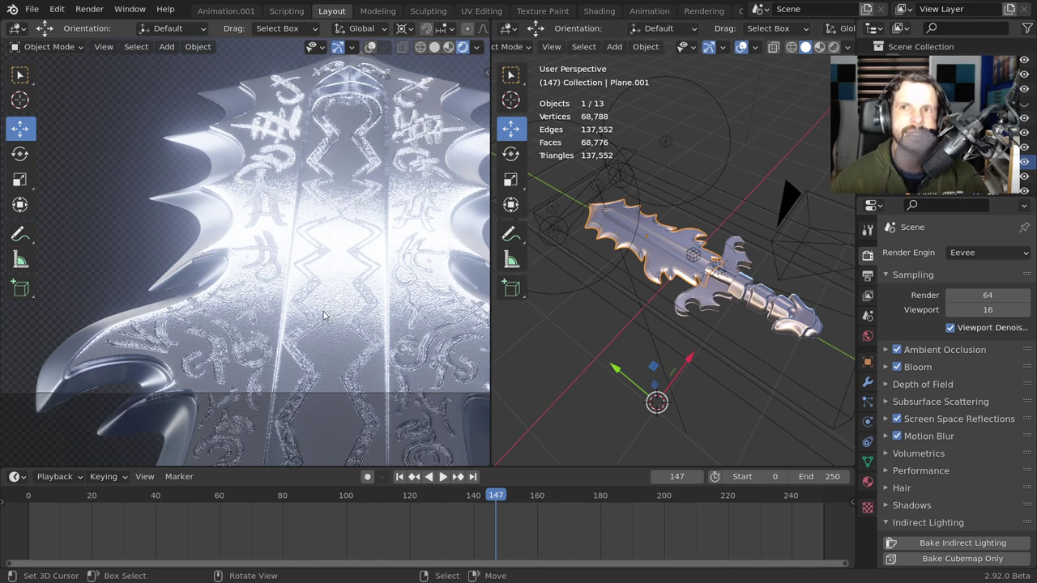
{"action": "left_click", "coordinate": [600, 11]}
{"action": "scroll", "coordinate": [622, 279], "scroll_direction": "up", "scroll_amount": 2}
{"action": "scroll", "coordinate": [622, 280], "scroll_direction": "up", "scroll_amount": 3}
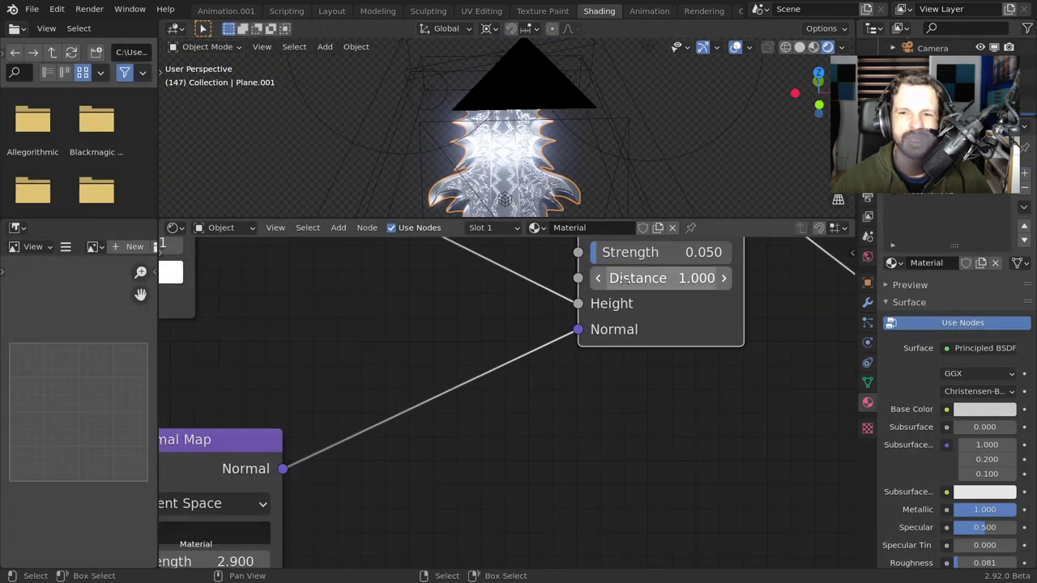
- Lower the Bump strength to 0.010 and view the sword through the scene camera
{"action": "left_click", "coordinate": [626, 253]}
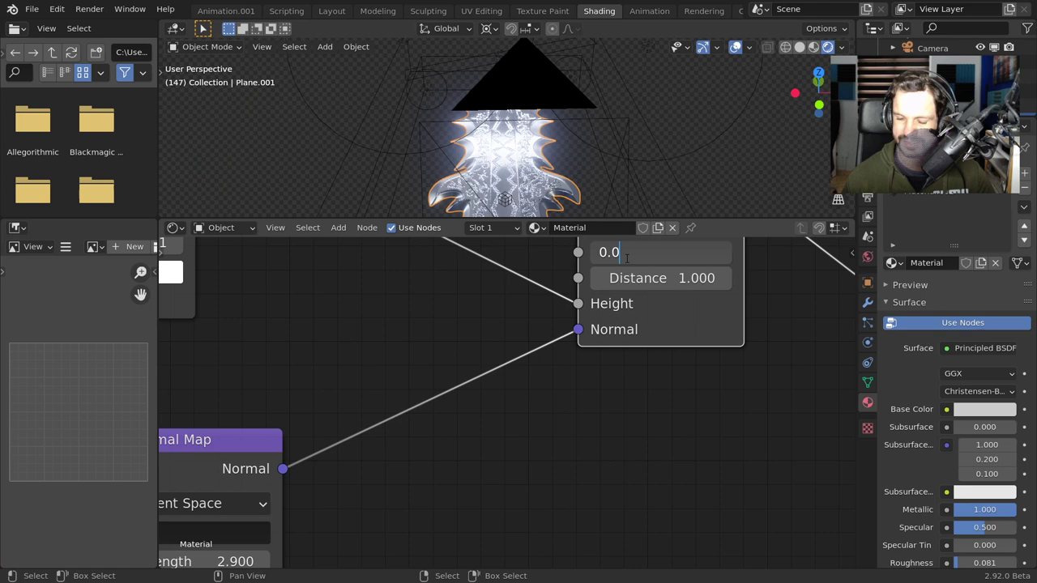
{"action": "type", "text": "1"}
{"action": "key", "text": "Return"}
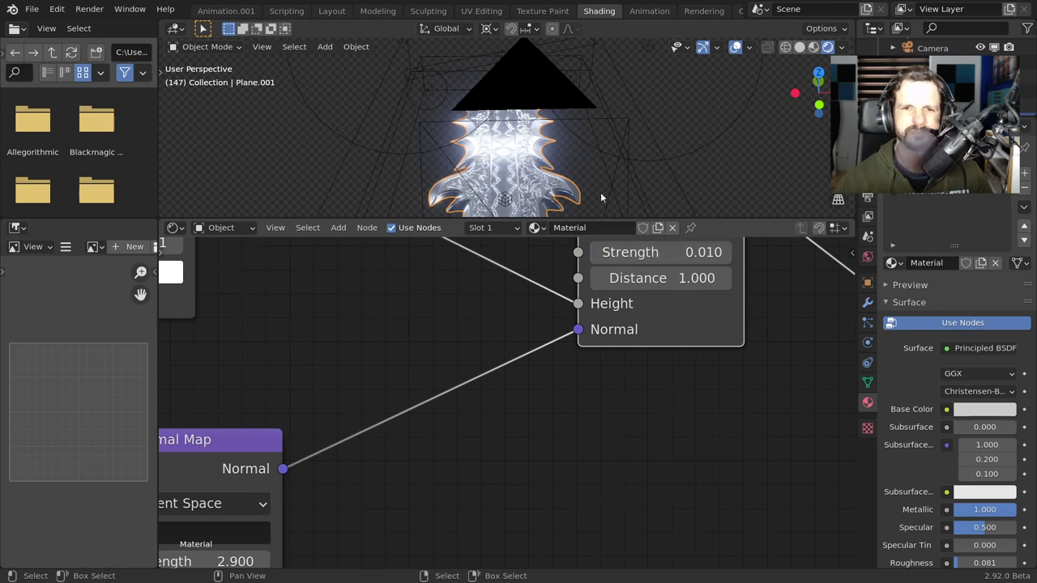
{"action": "key", "text": "KP_0"}
{"action": "scroll", "coordinate": [543, 191], "scroll_direction": "up", "scroll_amount": 1}
{"action": "scroll", "coordinate": [543, 190], "scroll_direction": "up", "scroll_amount": 3}
{"action": "scroll", "coordinate": [544, 193], "scroll_direction": "up", "scroll_amount": 2}
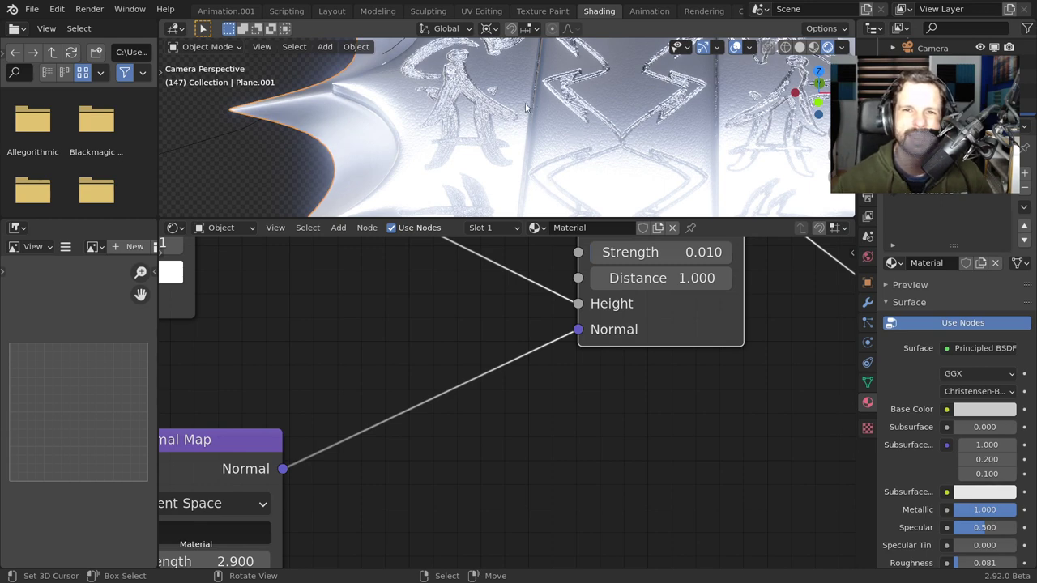
- Zoom the camera view to inspect the subtler scratches, then return to the Layout workspace
{"action": "scroll", "coordinate": [556, 143], "scroll_direction": "down", "scroll_amount": 3}
{"action": "scroll", "coordinate": [557, 148], "scroll_direction": "down", "scroll_amount": 2}
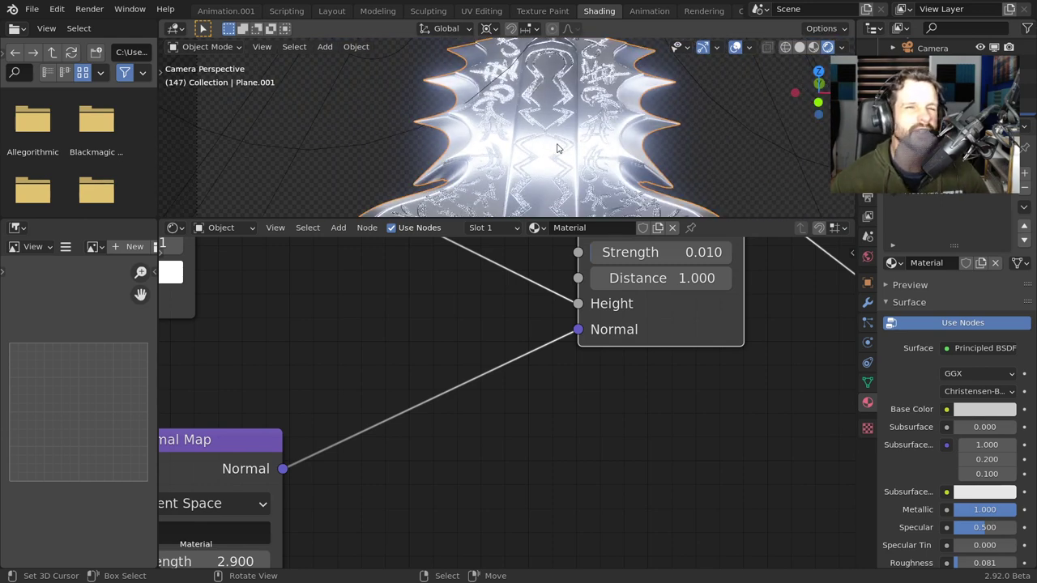
{"action": "scroll", "coordinate": [558, 148], "scroll_direction": "up", "scroll_amount": 2}
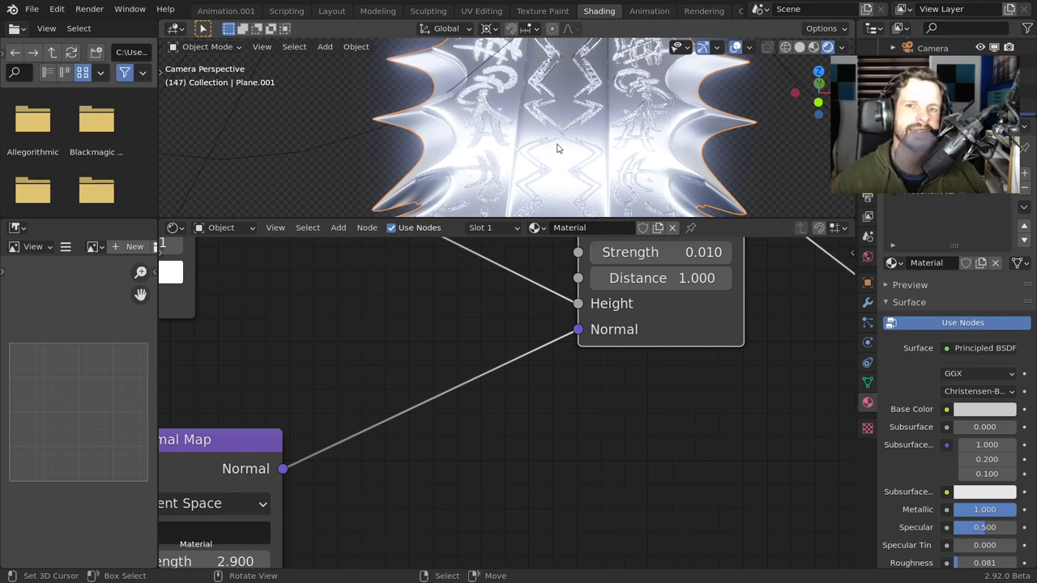
{"action": "scroll", "coordinate": [558, 149], "scroll_direction": "up", "scroll_amount": 2}
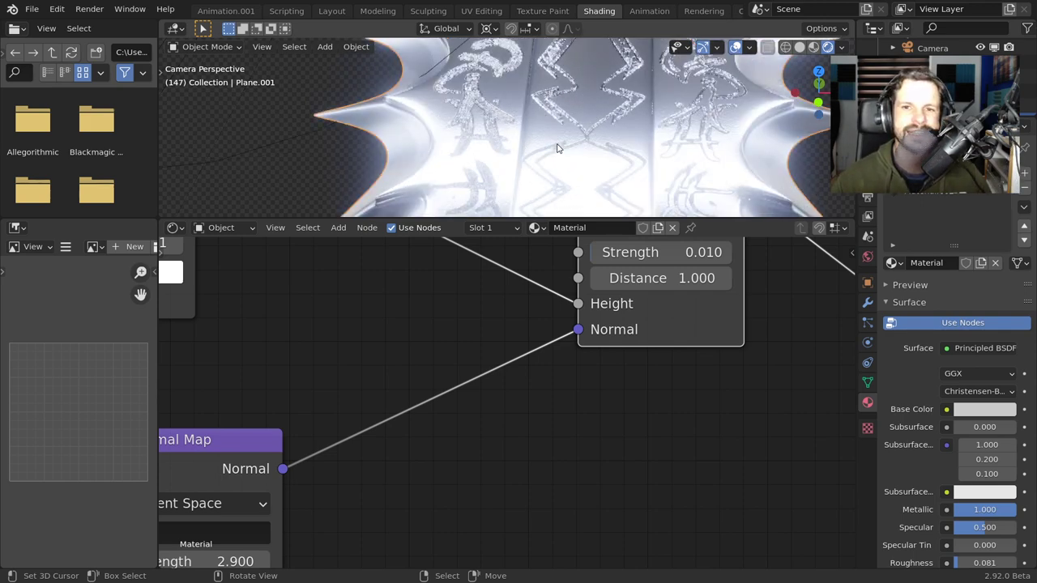
{"action": "scroll", "coordinate": [557, 148], "scroll_direction": "up", "scroll_amount": 2}
{"action": "scroll", "coordinate": [558, 148], "scroll_direction": "up", "scroll_amount": 3}
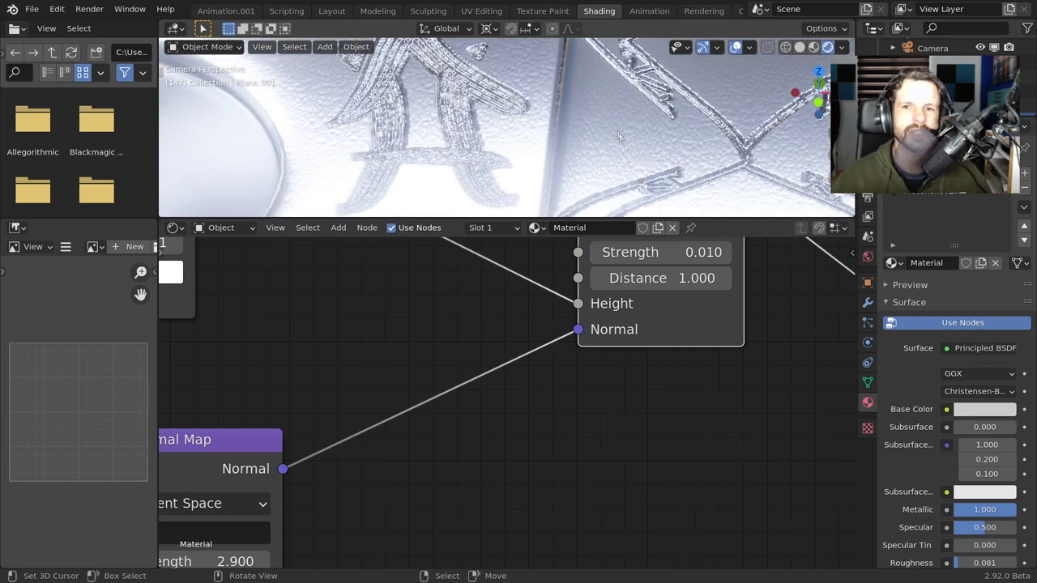
{"action": "scroll", "coordinate": [522, 140], "scroll_direction": "down", "scroll_amount": 2}
{"action": "scroll", "coordinate": [528, 135], "scroll_direction": "down", "scroll_amount": 2}
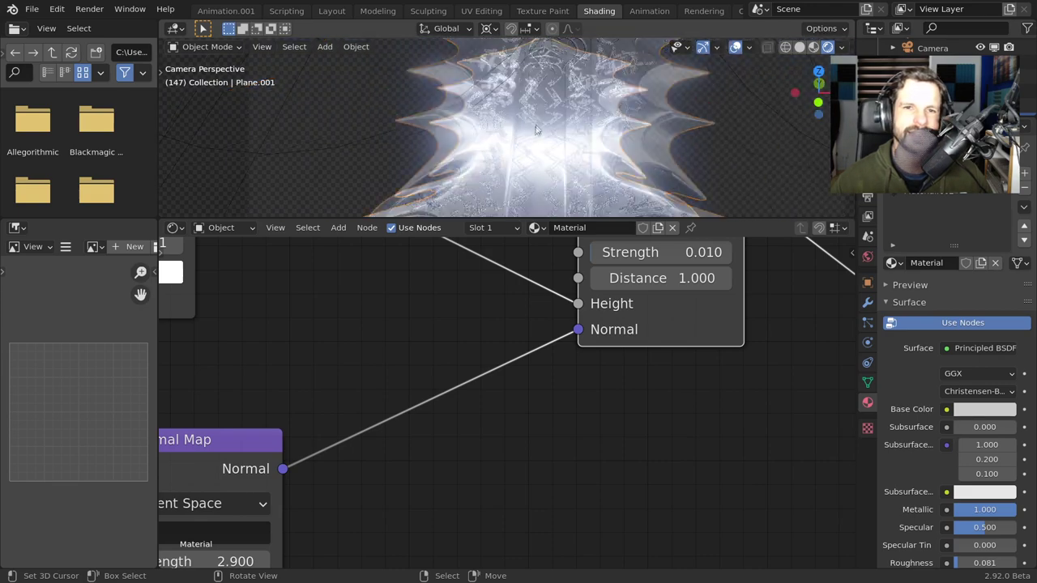
{"action": "scroll", "coordinate": [535, 128], "scroll_direction": "down", "scroll_amount": 2}
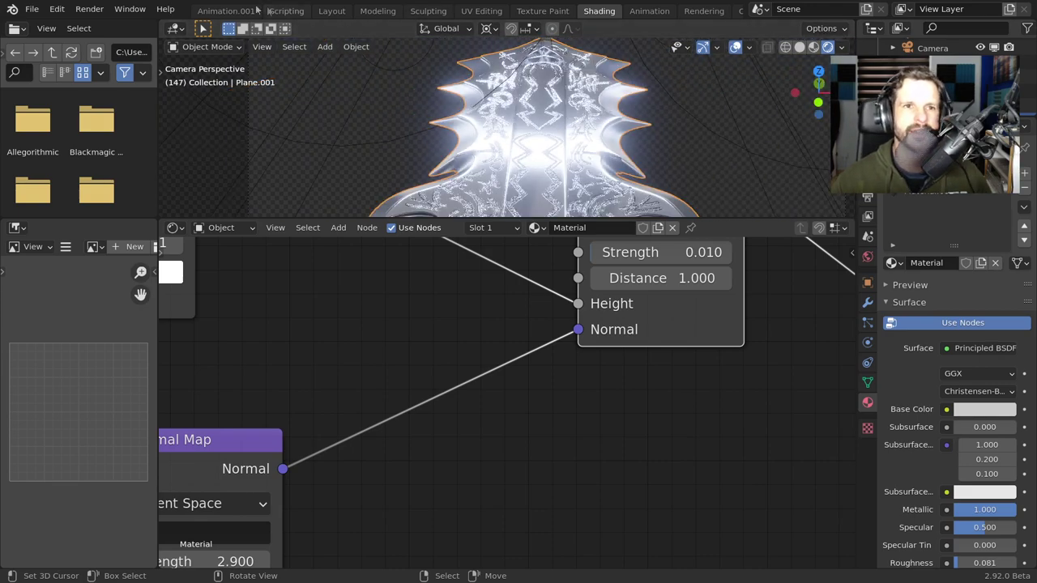
{"action": "left_click", "coordinate": [333, 11]}
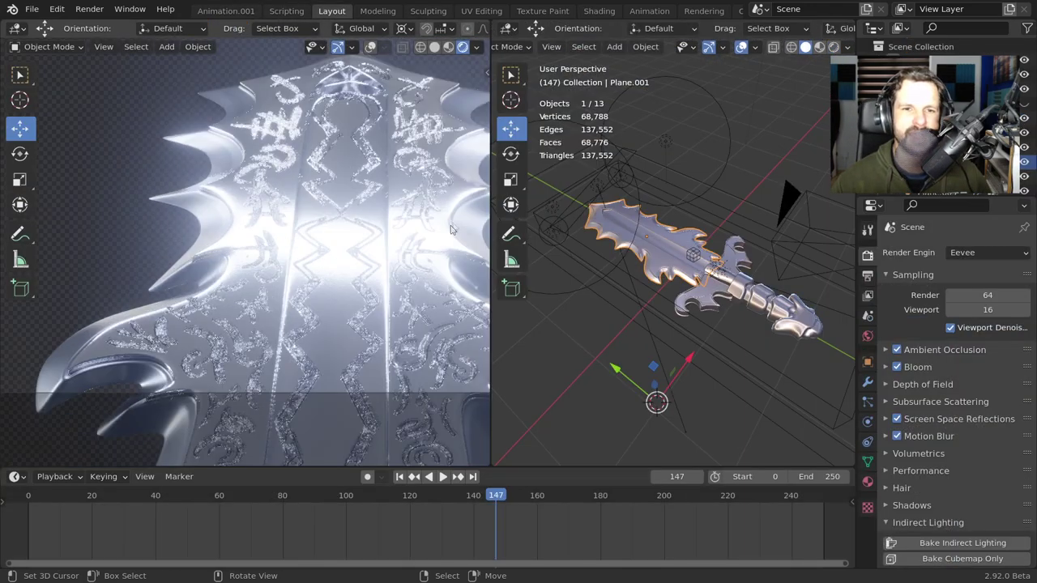
- Scrub the timeline to preview the animation and stop playback at frame 146
{"action": "mouse_move", "coordinate": [466, 496]}
{"action": "left_mouse_down"}
{"action": "mouse_move", "coordinate": [509, 504]}
{"action": "mouse_move", "coordinate": [493, 510]}
{"action": "left_mouse_up"}
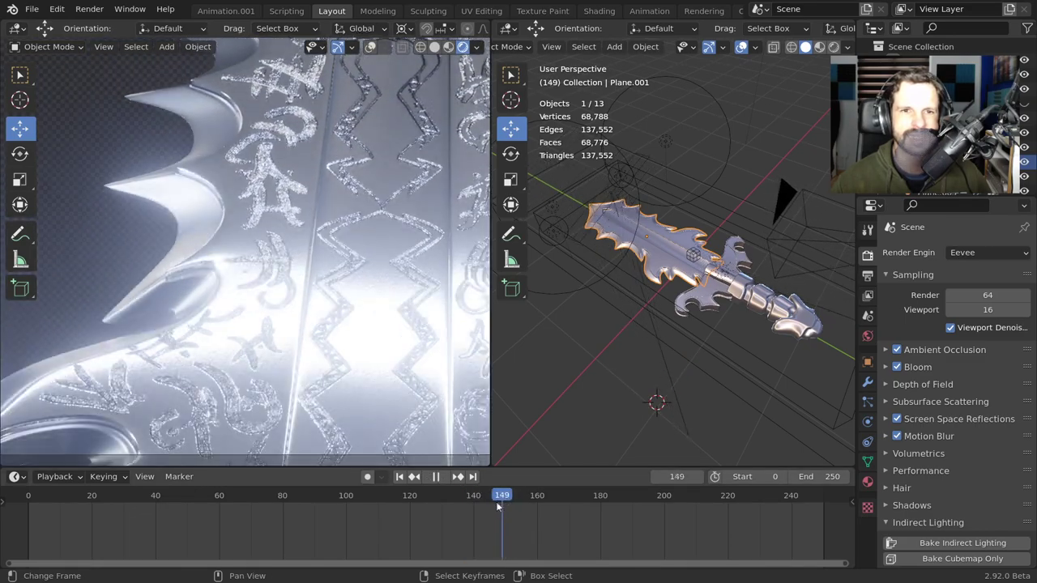
{"action": "key", "text": "space"}
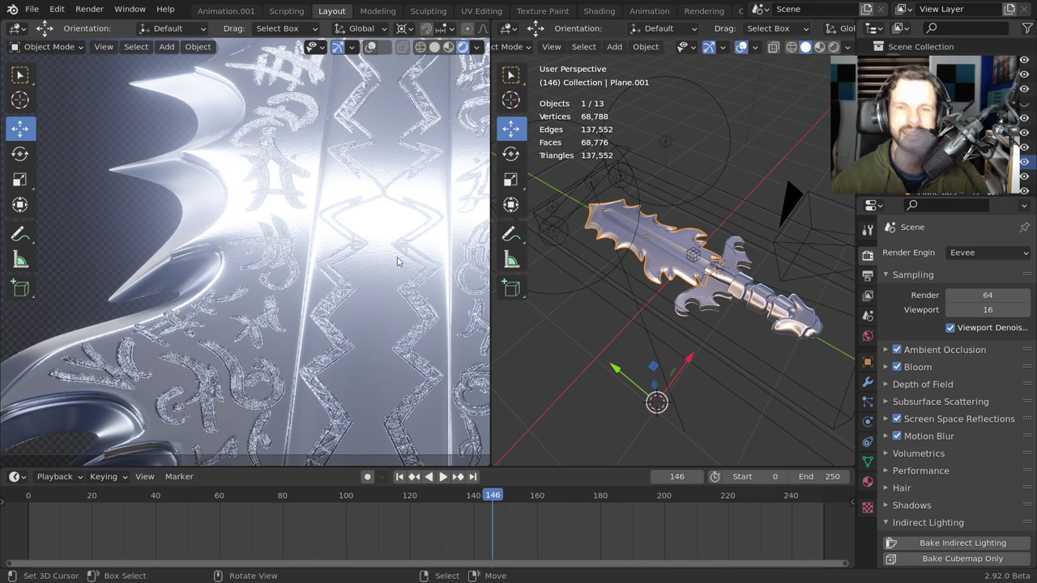
- In the Shading workspace, lower the Normal Map strength from 2.900 to 0.500
{"action": "left_click", "coordinate": [605, 10]}
{"action": "middle_click_drag", "start_coordinate": [638, 321], "coordinate": [709, 265]}
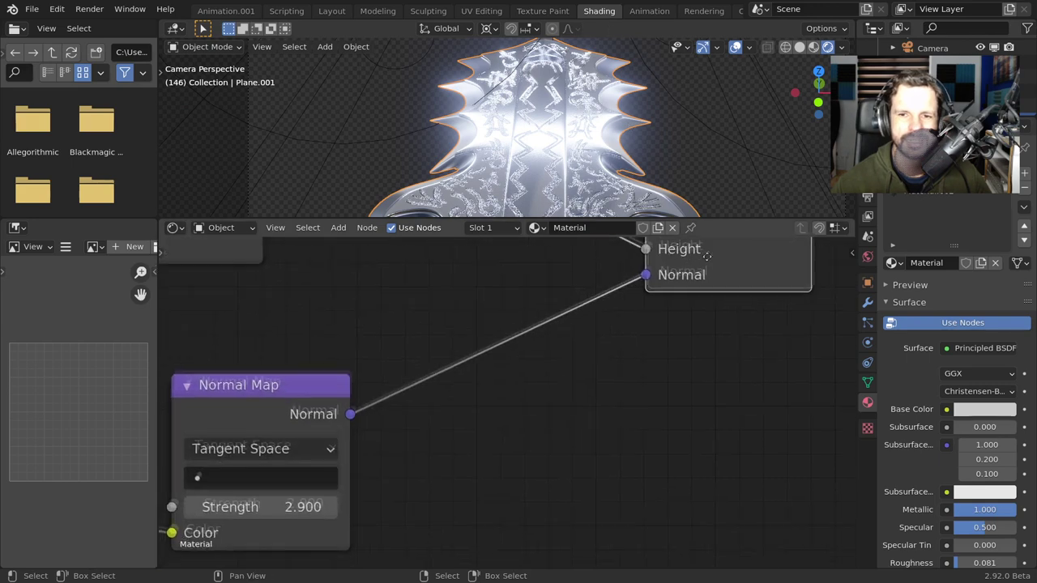
{"action": "middle_click_drag", "start_coordinate": [268, 502], "coordinate": [428, 443]}
{"action": "left_click_drag", "start_coordinate": [428, 441], "coordinate": [365, 441]}
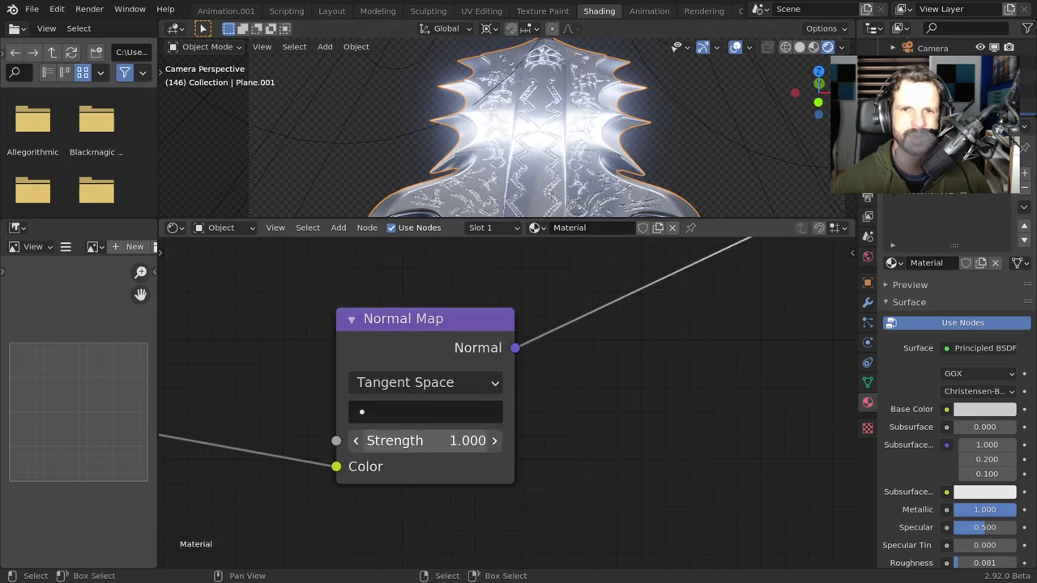
{"action": "left_click_drag", "start_coordinate": [427, 441], "coordinate": [454, 441]}
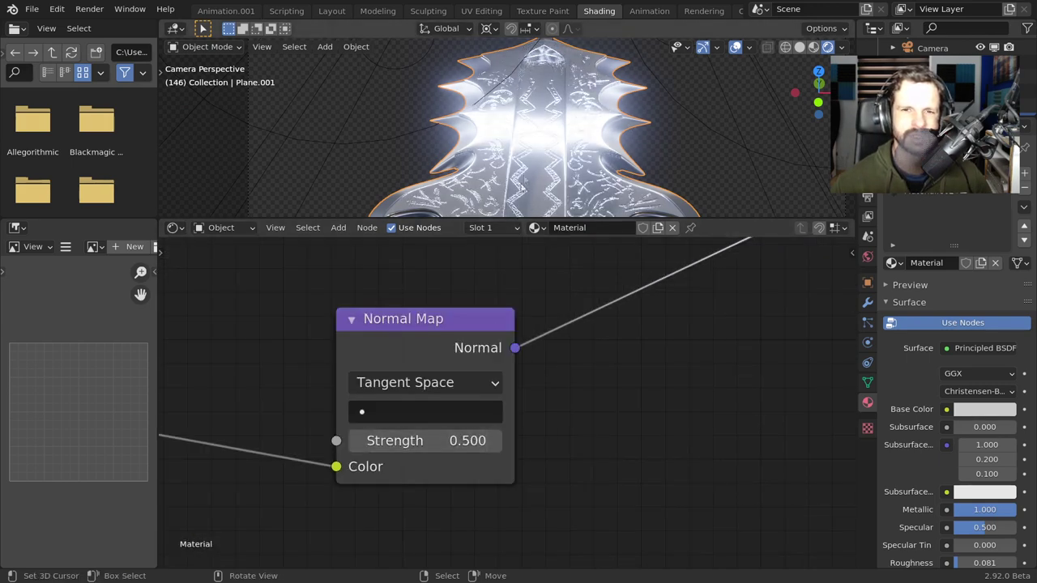
- Zoom the viewport to check the subtler engraving, then return to the Layout workspace
{"action": "scroll", "coordinate": [526, 165], "scroll_direction": "up", "scroll_amount": 2}
{"action": "scroll", "coordinate": [527, 165], "scroll_direction": "up", "scroll_amount": 3}
{"action": "scroll", "coordinate": [526, 165], "scroll_direction": "up", "scroll_amount": 2}
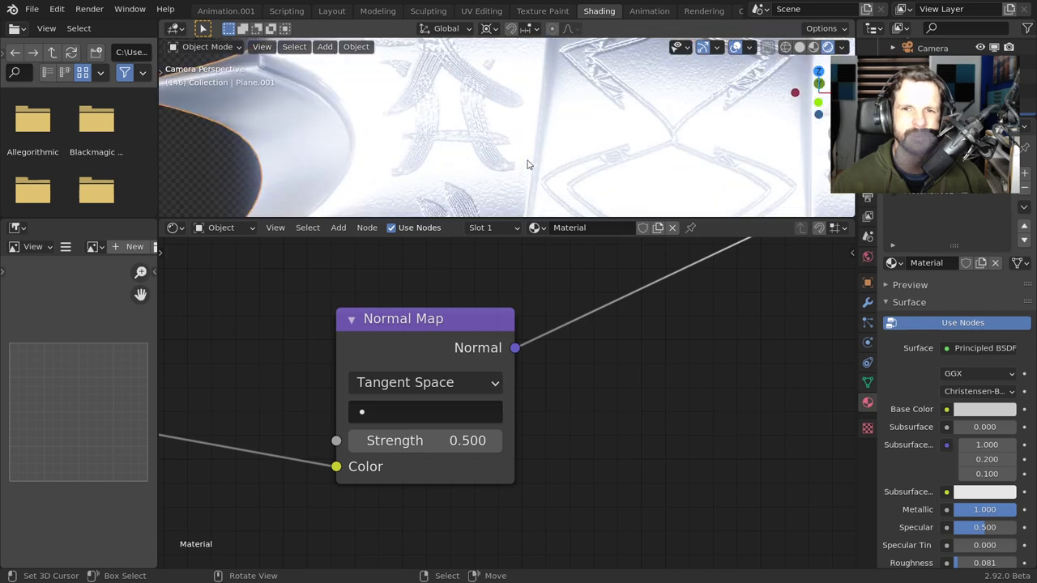
{"action": "scroll", "coordinate": [527, 164], "scroll_direction": "down", "scroll_amount": 4}
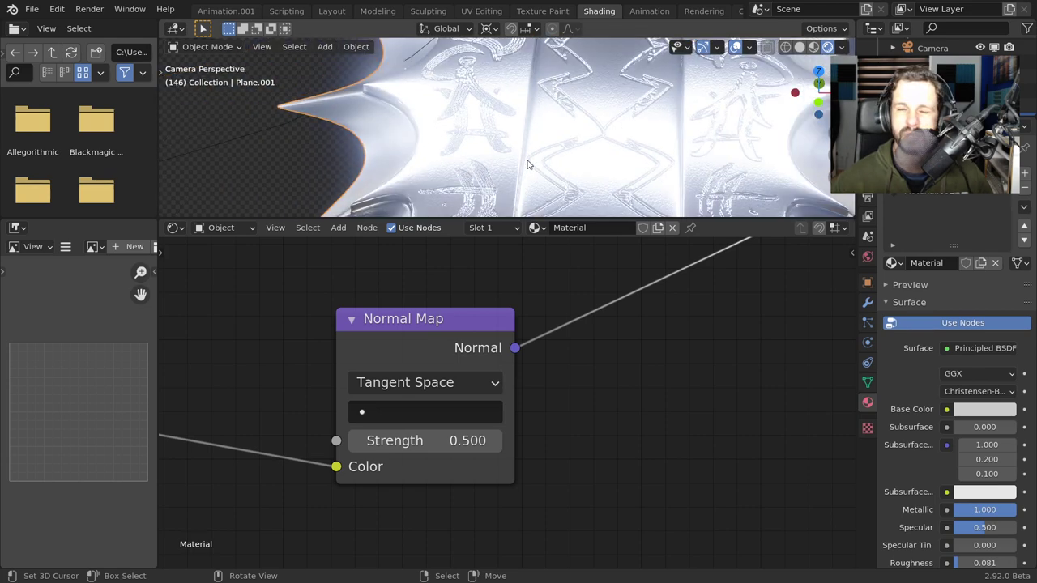
{"action": "left_click", "coordinate": [330, 10]}
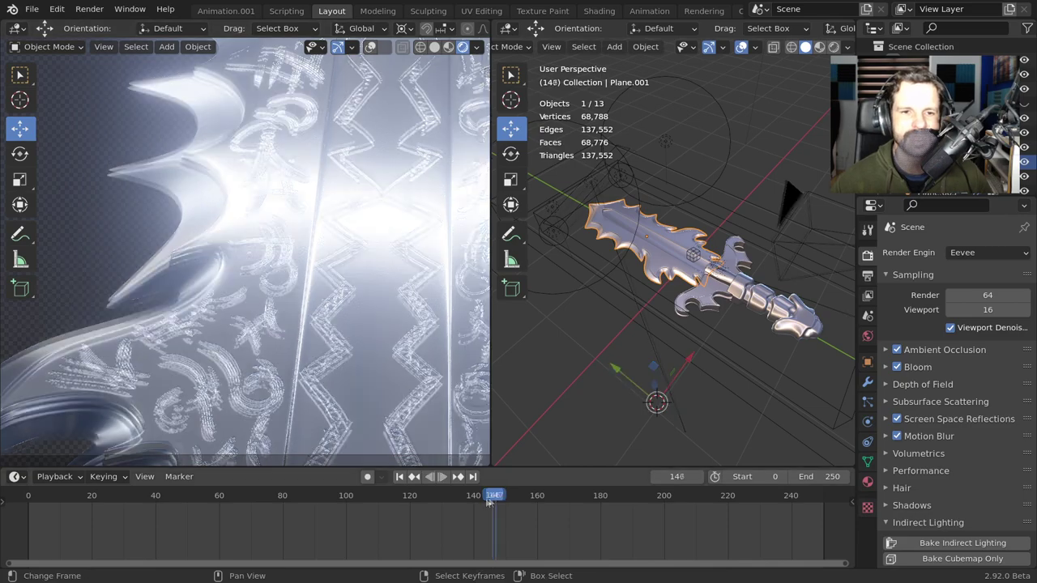
- Scrub to frame 148, restore the camera view, then play from frame 0 and stop around frame 226
{"action": "left_click", "coordinate": [460, 504]}
{"action": "mouse_move", "coordinate": [460, 504]}
{"action": "left_mouse_down"}
{"action": "mouse_move", "coordinate": [499, 498]}
{"action": "mouse_move", "coordinate": [493, 484]}
{"action": "left_mouse_up"}
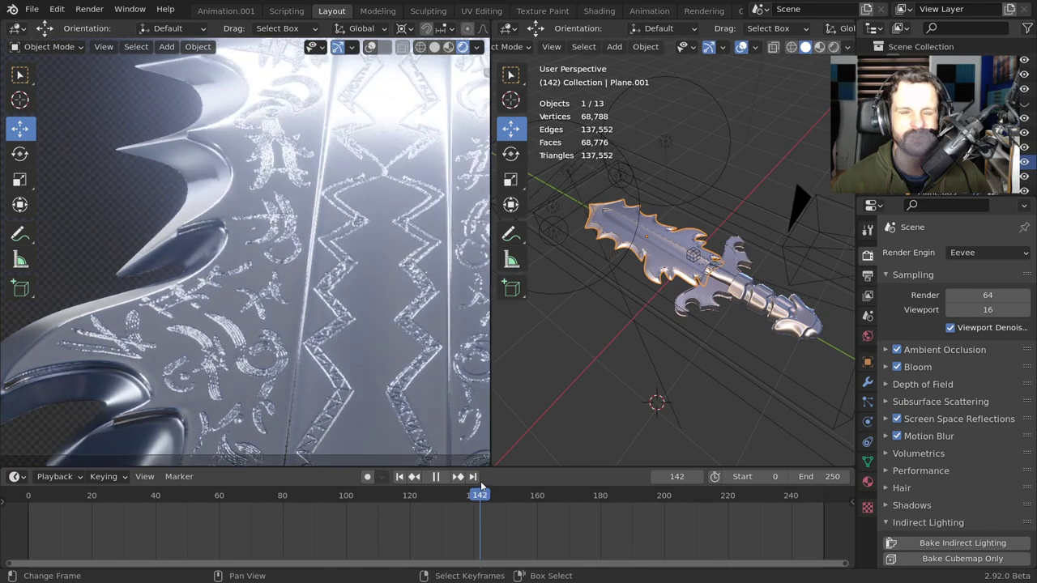
{"action": "scroll", "coordinate": [310, 279], "scroll_direction": "down", "scroll_amount": 6}
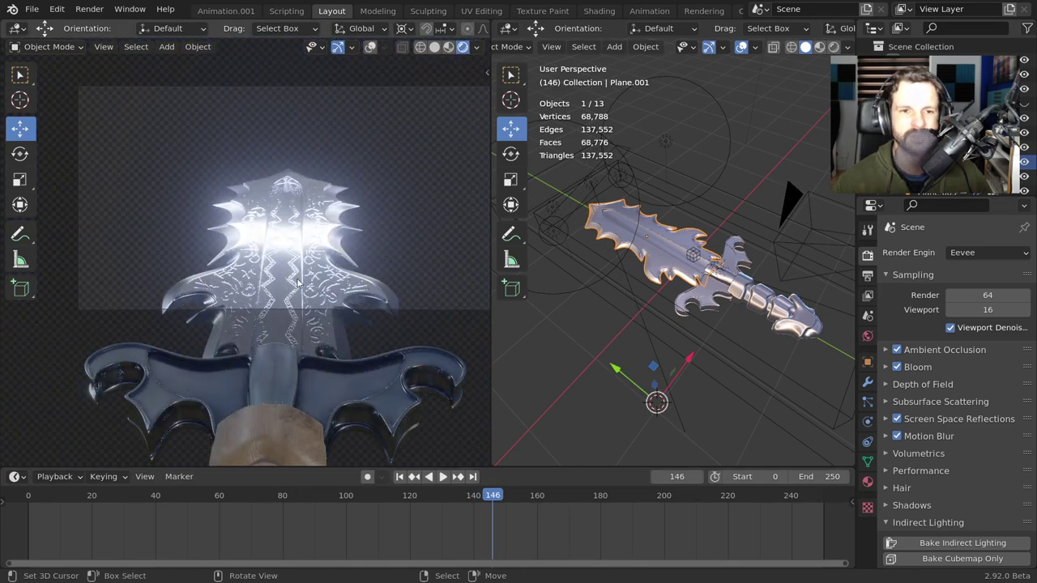
{"action": "middle_click_drag", "start_coordinate": [310, 279], "coordinate": [368, 274]}
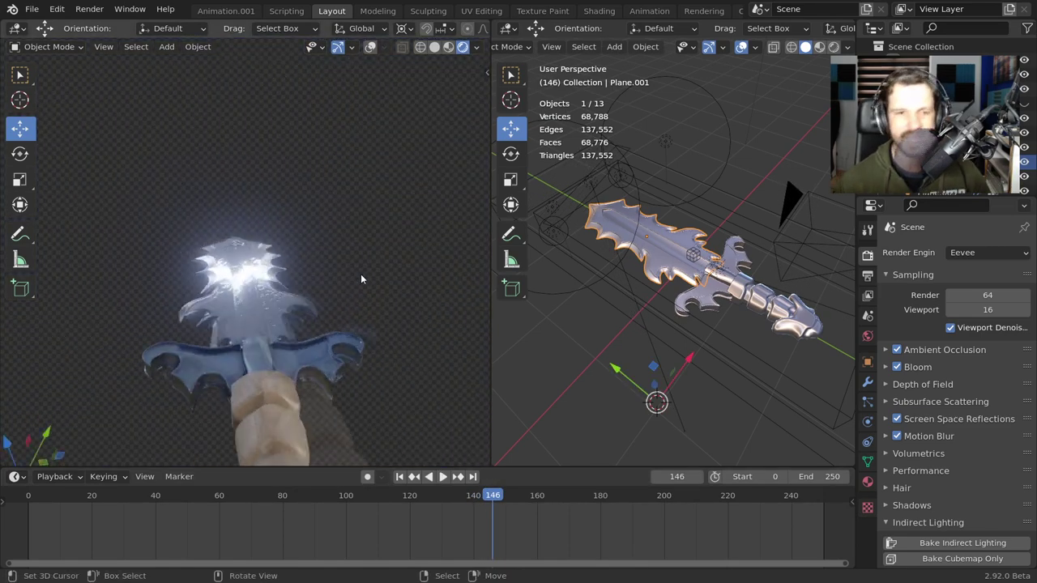
{"action": "key", "text": "KP_0"}
{"action": "left_click", "coordinate": [399, 476]}
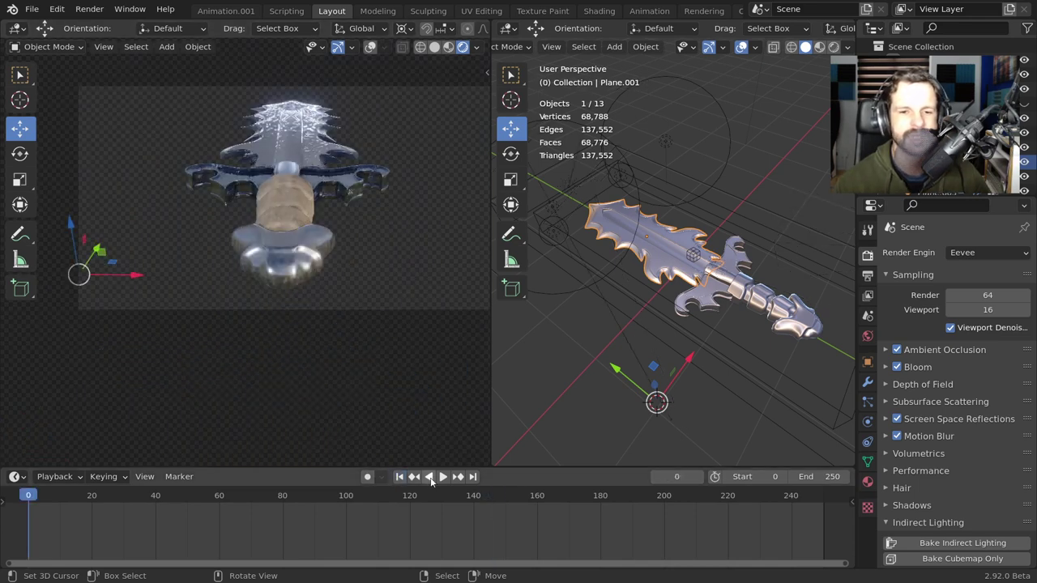
{"action": "left_click", "coordinate": [443, 477]}
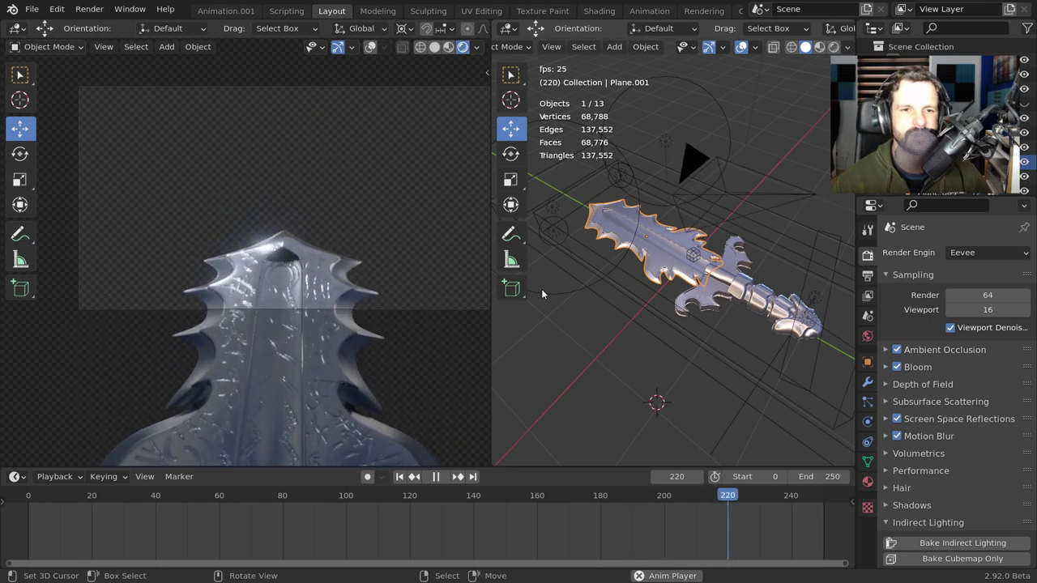
{"action": "key", "text": "space"}
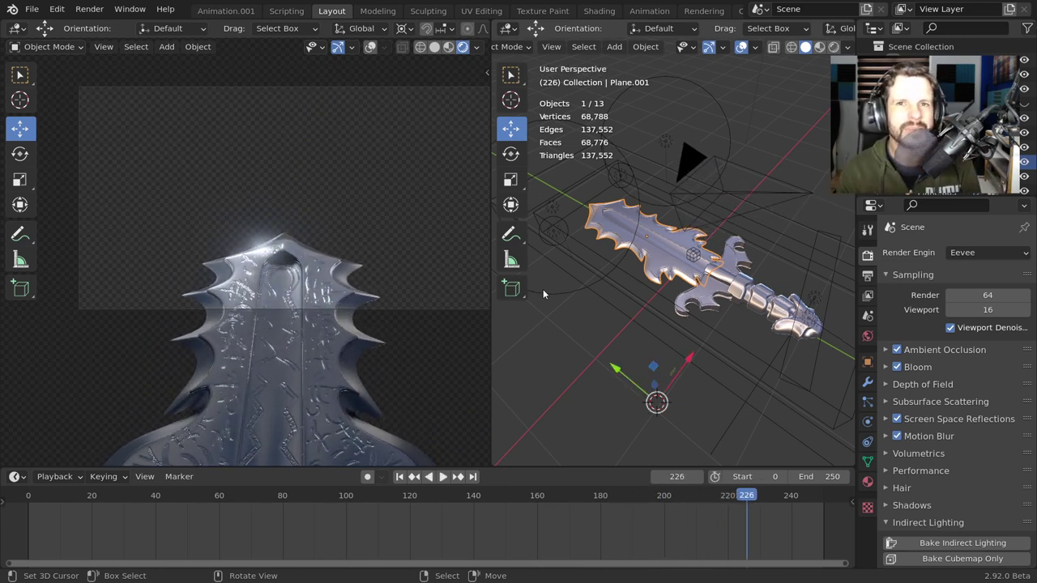
- In the Shading workspace, frame the Noise Texture and ColorRamp nodes in the node editor
{"action": "left_click", "coordinate": [603, 10]}
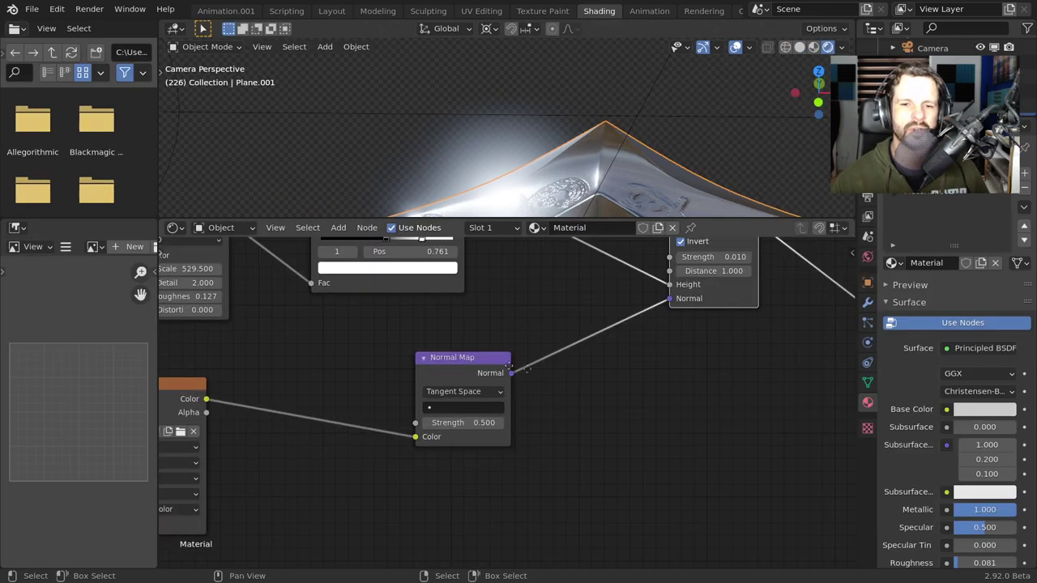
{"action": "scroll", "coordinate": [512, 366], "scroll_direction": "down", "scroll_amount": 2}
{"action": "middle_click_drag", "start_coordinate": [512, 366], "coordinate": [620, 338]}
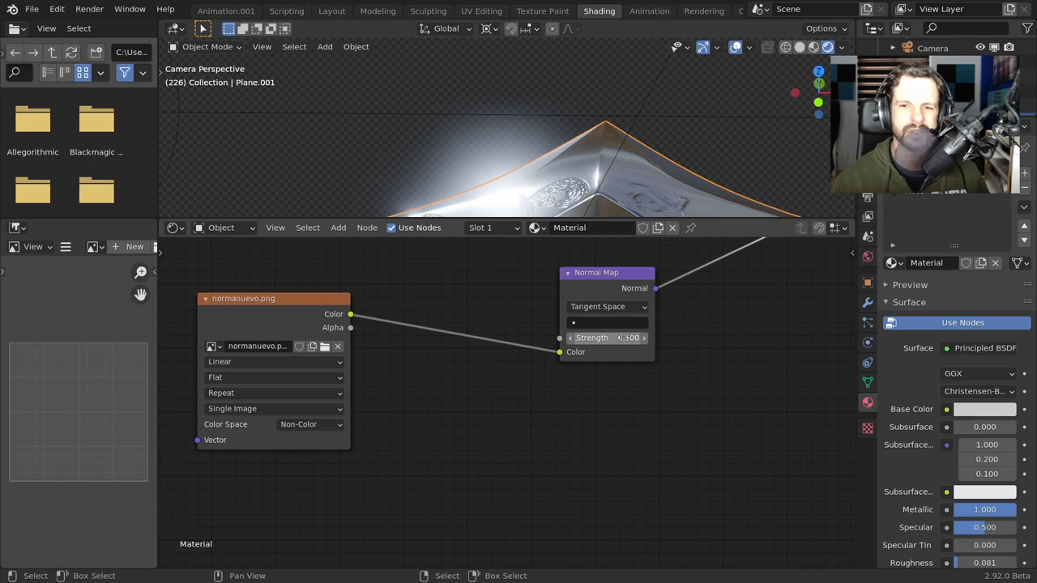
{"action": "middle_click_drag", "start_coordinate": [447, 303], "coordinate": [493, 458]}
{"action": "scroll", "coordinate": [503, 422], "scroll_direction": "up", "scroll_amount": 1}
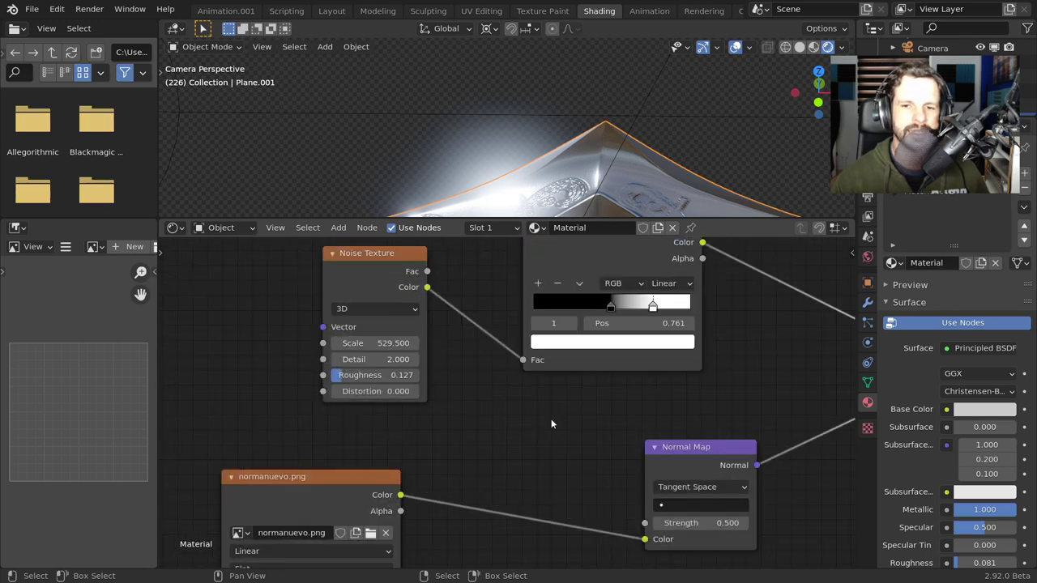
{"action": "scroll", "coordinate": [491, 417], "scroll_direction": "up", "scroll_amount": 1}
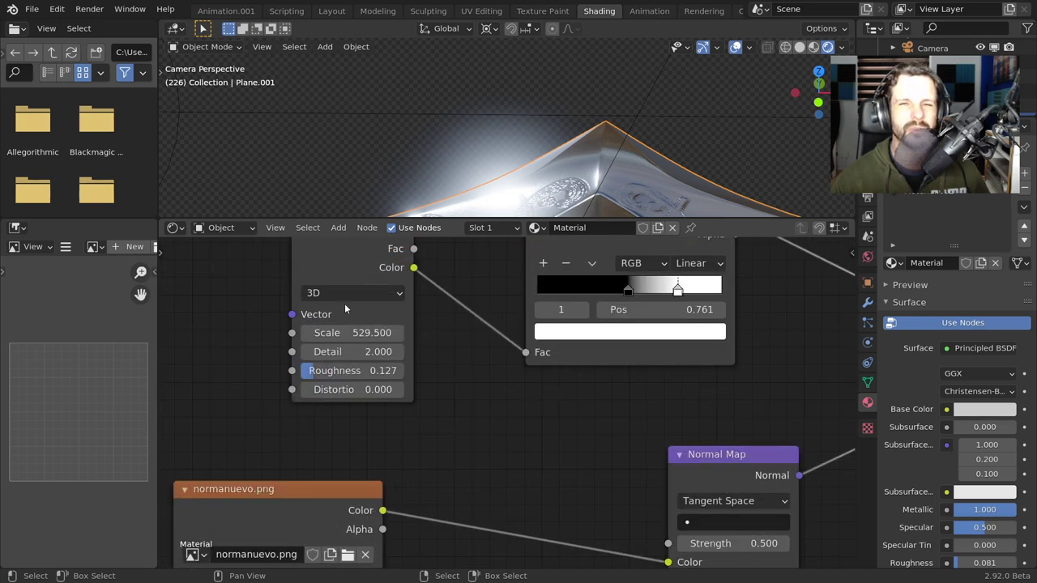
{"action": "middle_click_drag", "start_coordinate": [590, 385], "coordinate": [462, 426]}
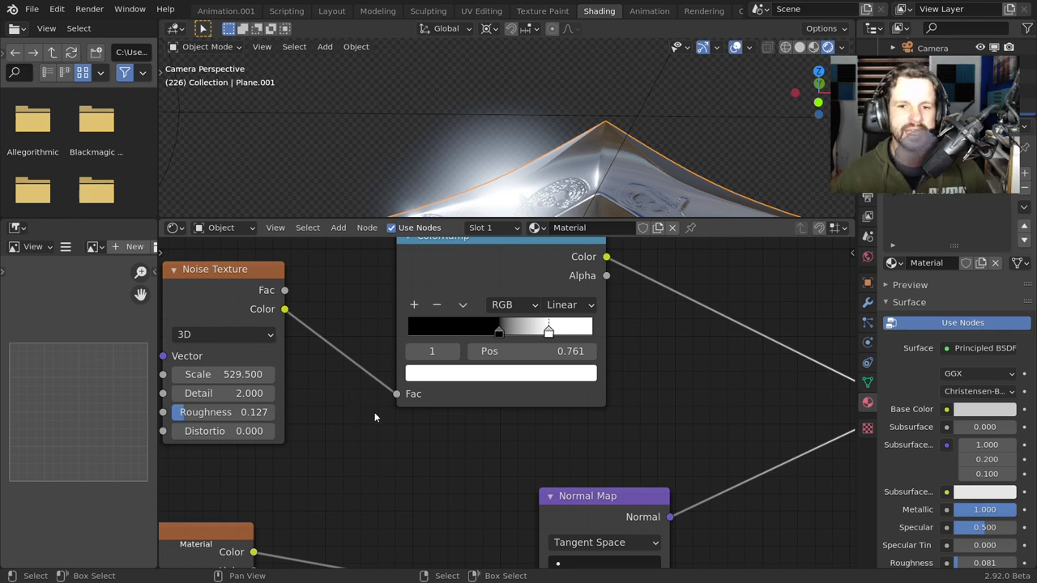
- Raise the Bump node strength from 0.010 to 0.091 for more visible scratches
{"action": "scroll", "coordinate": [400, 424], "scroll_direction": "down", "scroll_amount": 2}
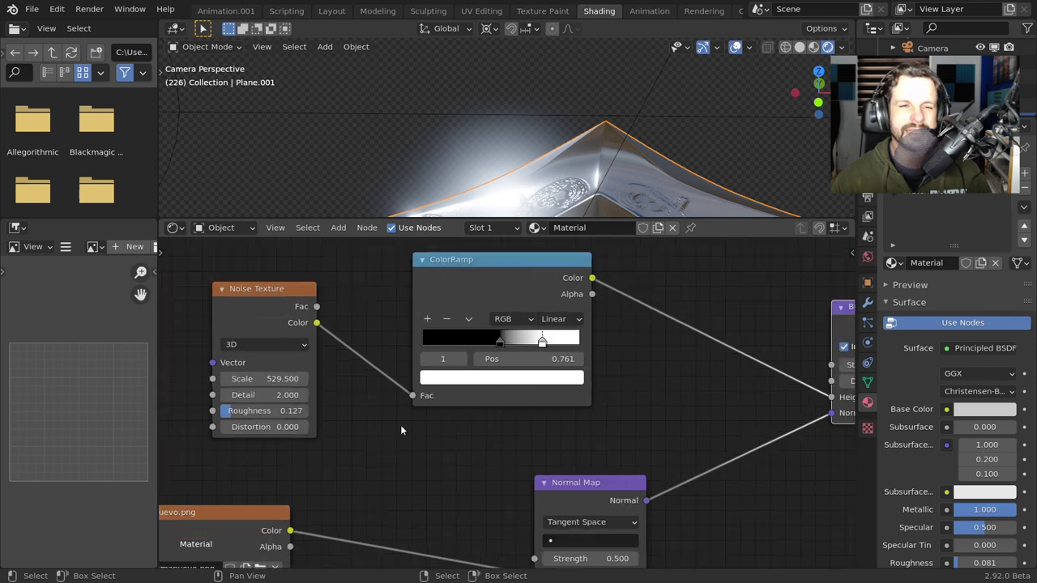
{"action": "middle_click_drag", "start_coordinate": [400, 425], "coordinate": [512, 352]}
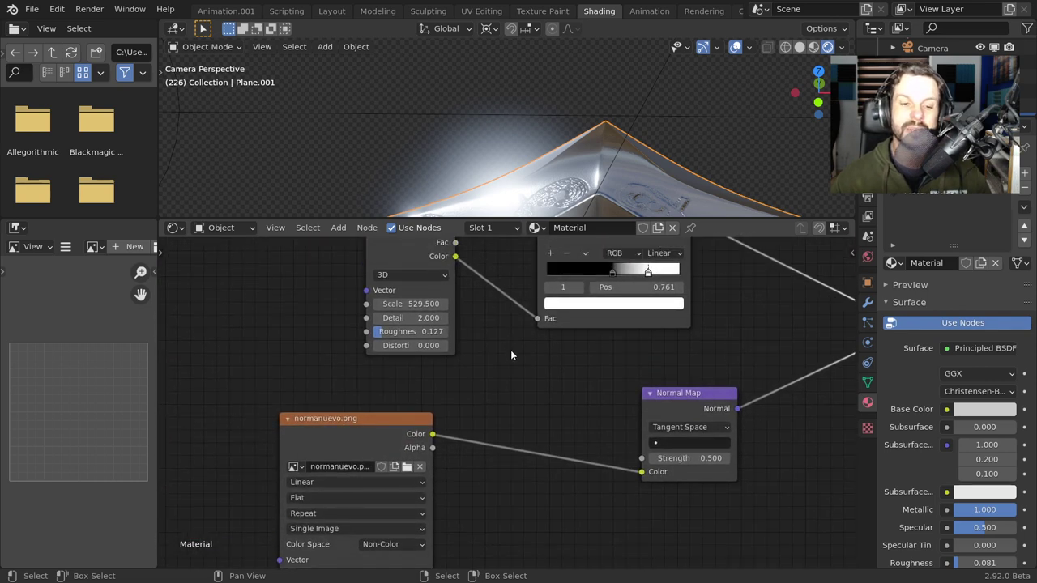
{"action": "scroll", "coordinate": [512, 353], "scroll_direction": "down", "scroll_amount": 2}
{"action": "middle_click_drag", "start_coordinate": [568, 446], "coordinate": [432, 403]}
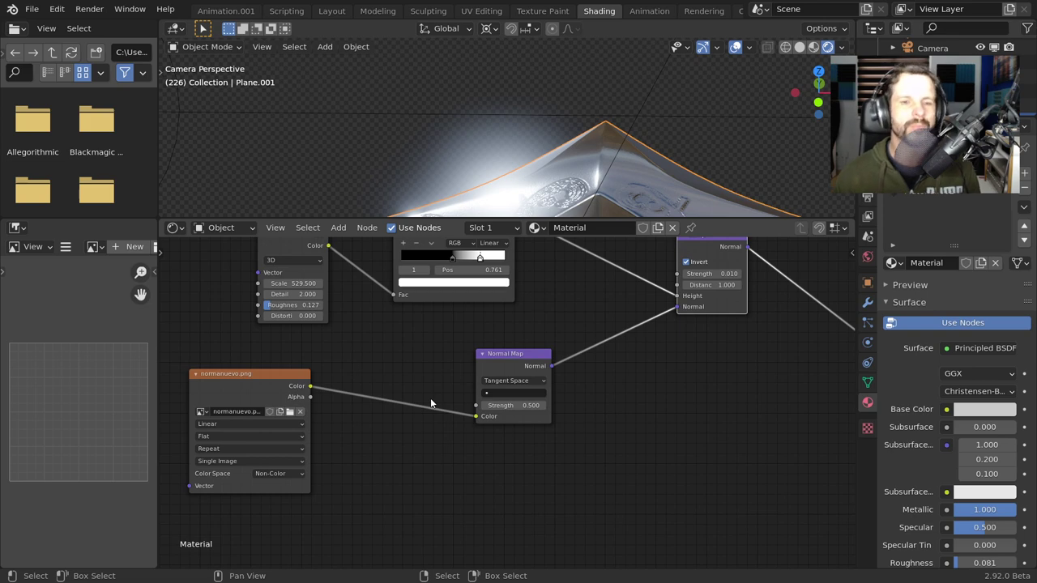
{"action": "scroll", "coordinate": [650, 370], "scroll_direction": "down", "scroll_amount": 2}
{"action": "middle_click_drag", "start_coordinate": [650, 370], "coordinate": [639, 430]}
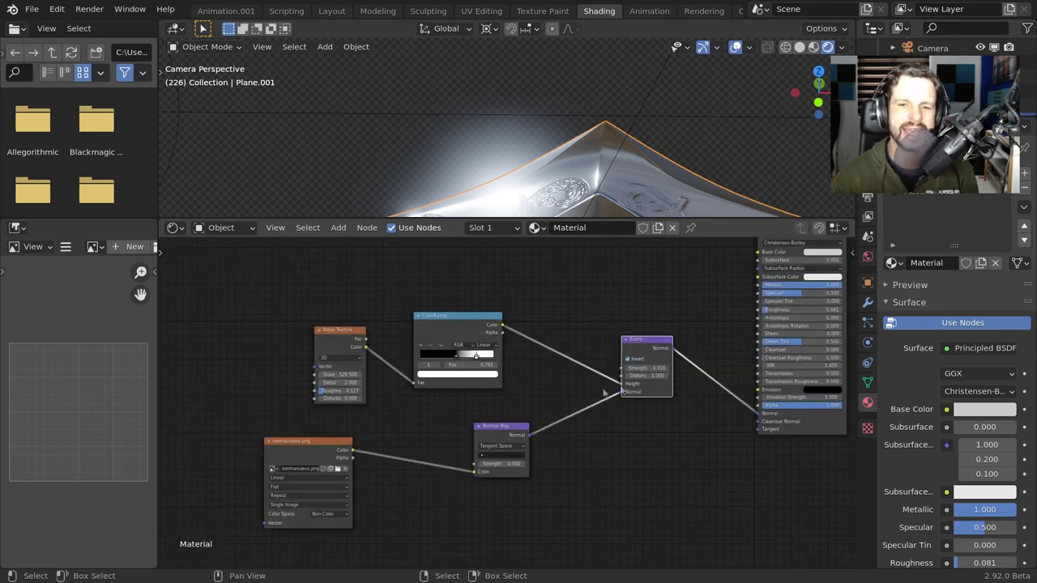
{"action": "scroll", "coordinate": [577, 371], "scroll_direction": "up", "scroll_amount": 2}
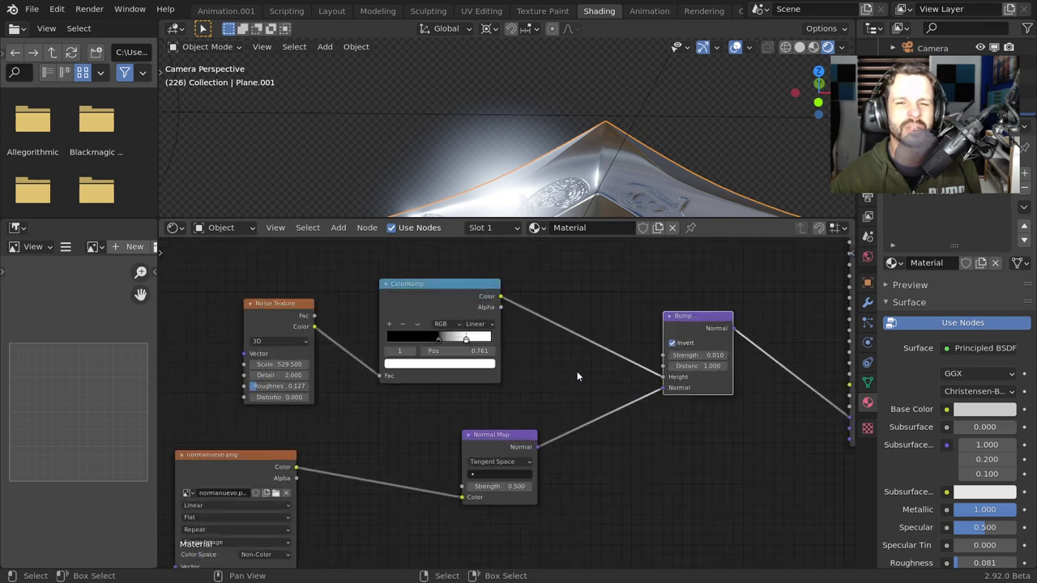
{"action": "scroll", "coordinate": [600, 362], "scroll_direction": "up", "scroll_amount": 1}
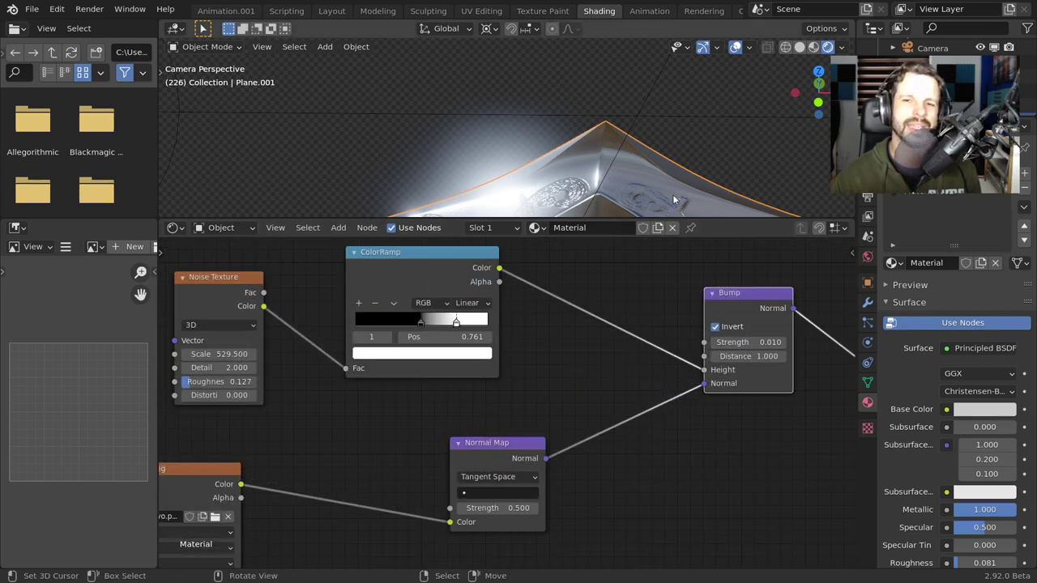
{"action": "mouse_move", "coordinate": [743, 345]}
{"action": "left_mouse_down"}
{"action": "mouse_move", "coordinate": [779, 342]}
{"action": "mouse_move", "coordinate": [750, 342]}
{"action": "left_mouse_up"}
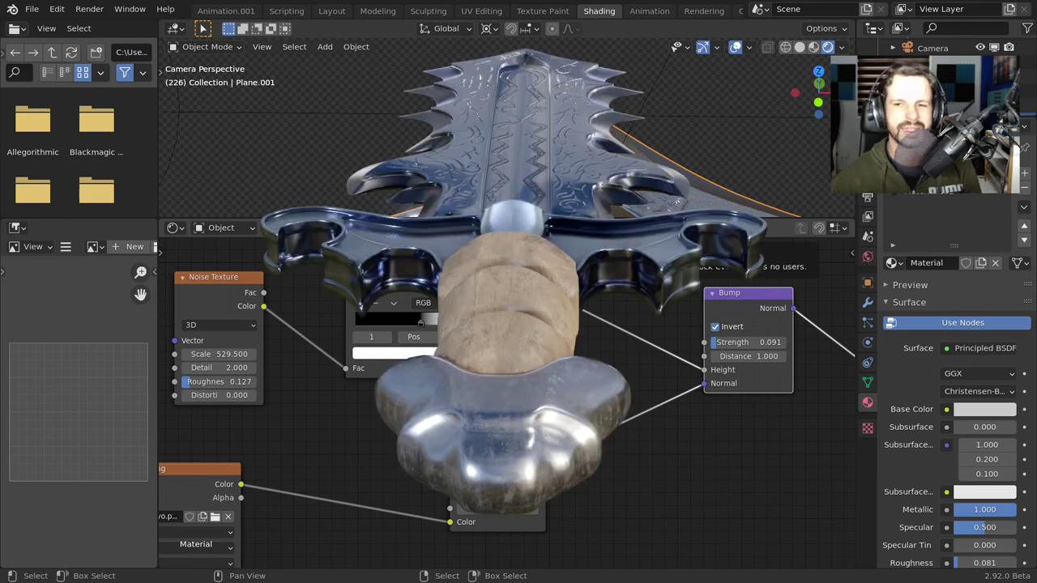